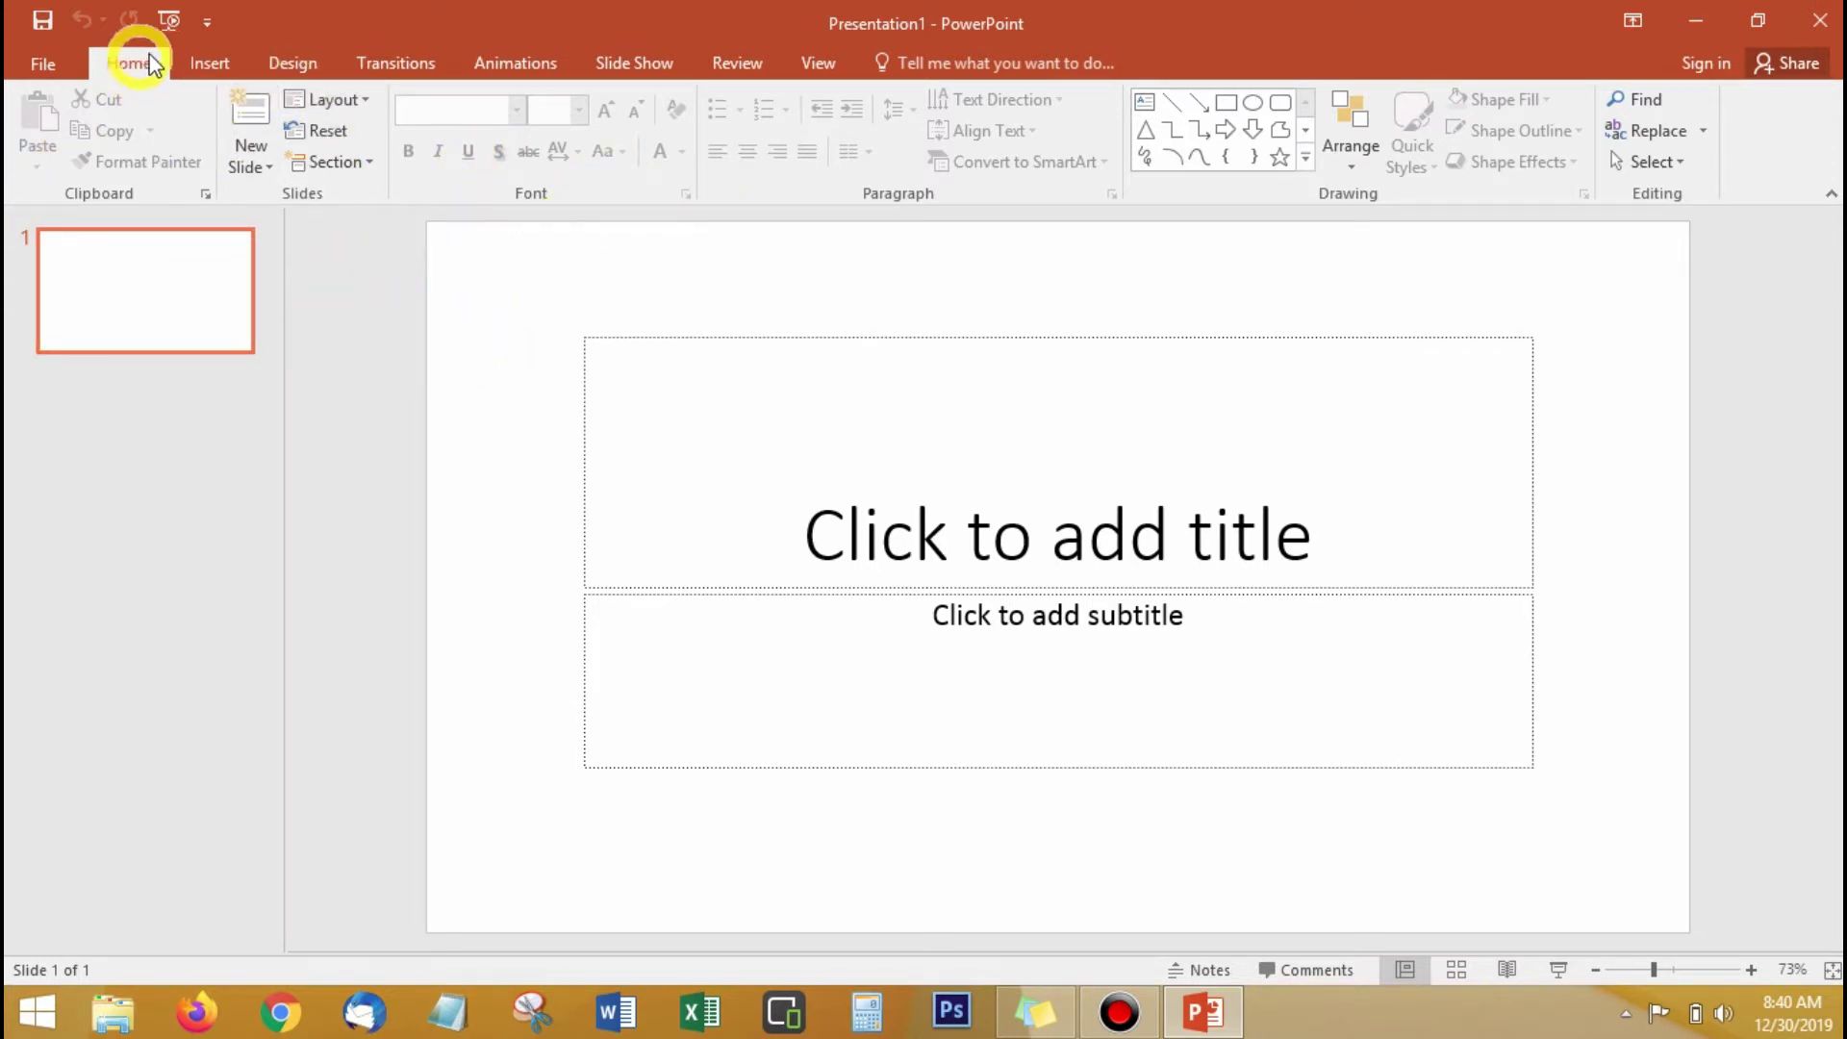
Switch to the Insert ribbon tab in the new blank presentation
left_click(220, 66)
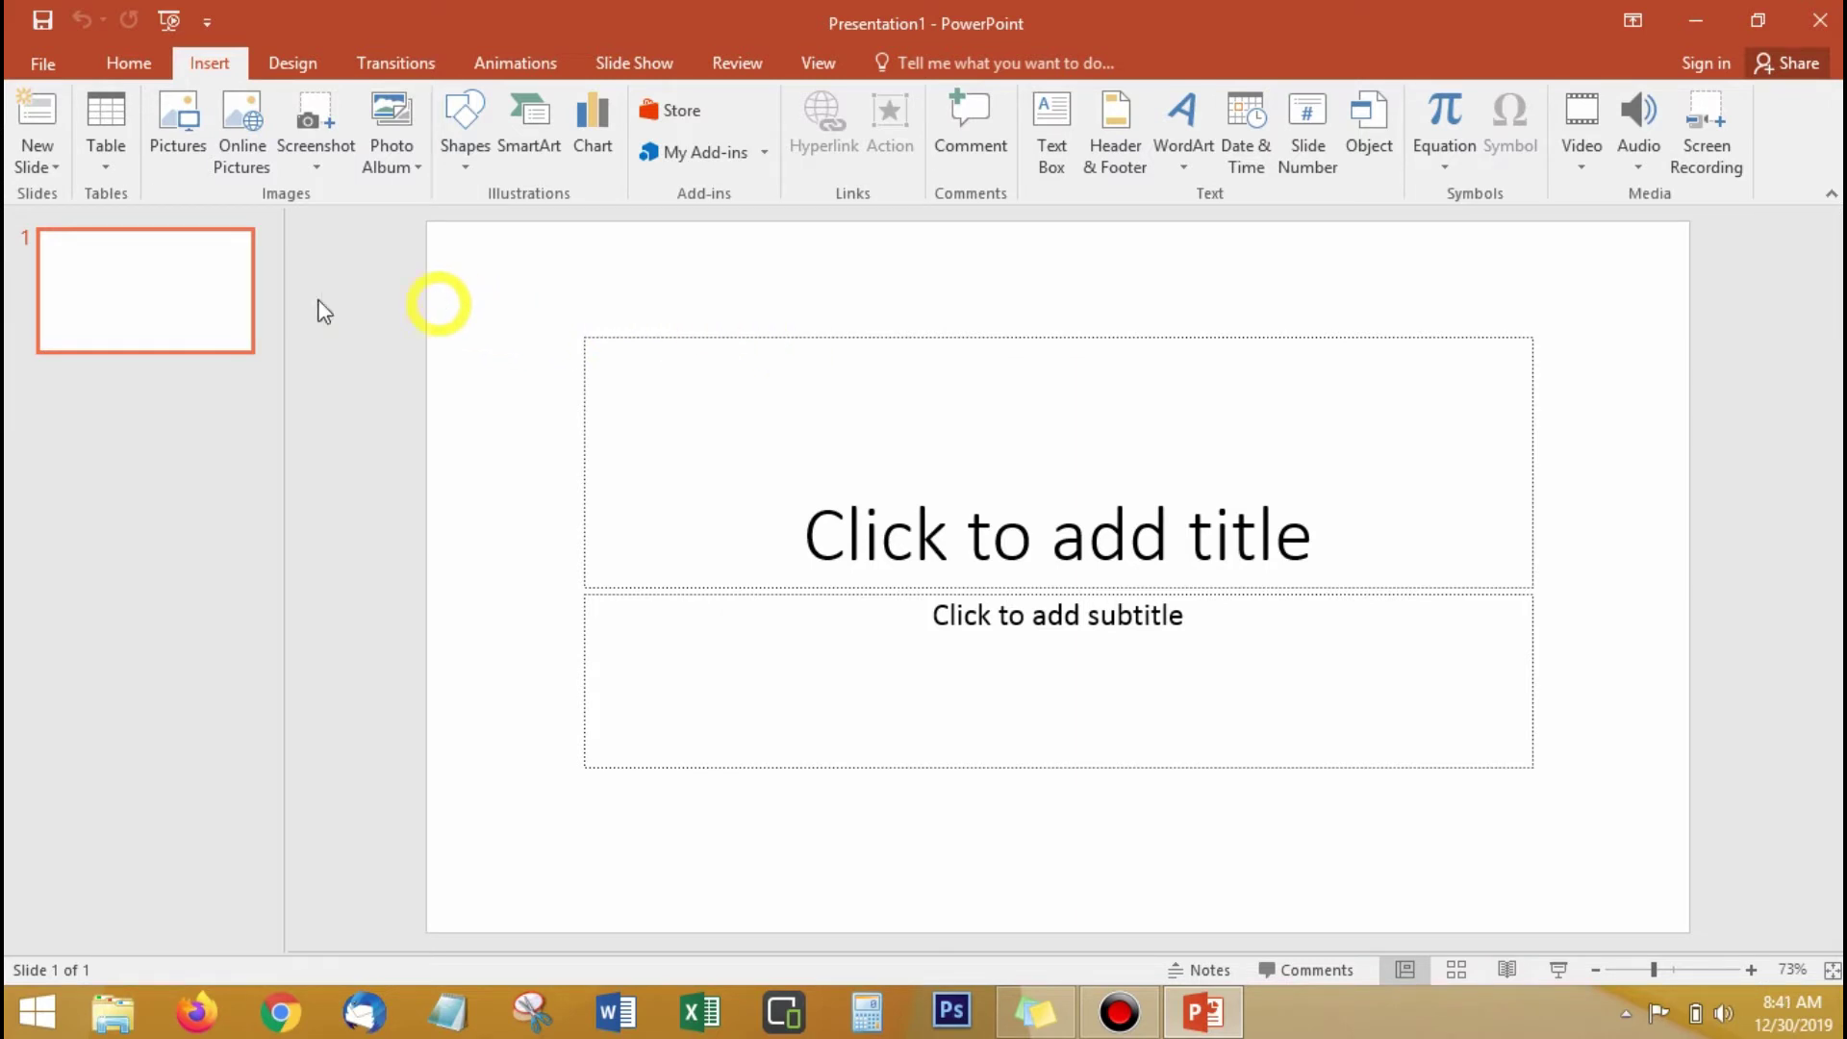
Add a second slide from the slide panel and a third Title and Content slide
right_click(174, 404)
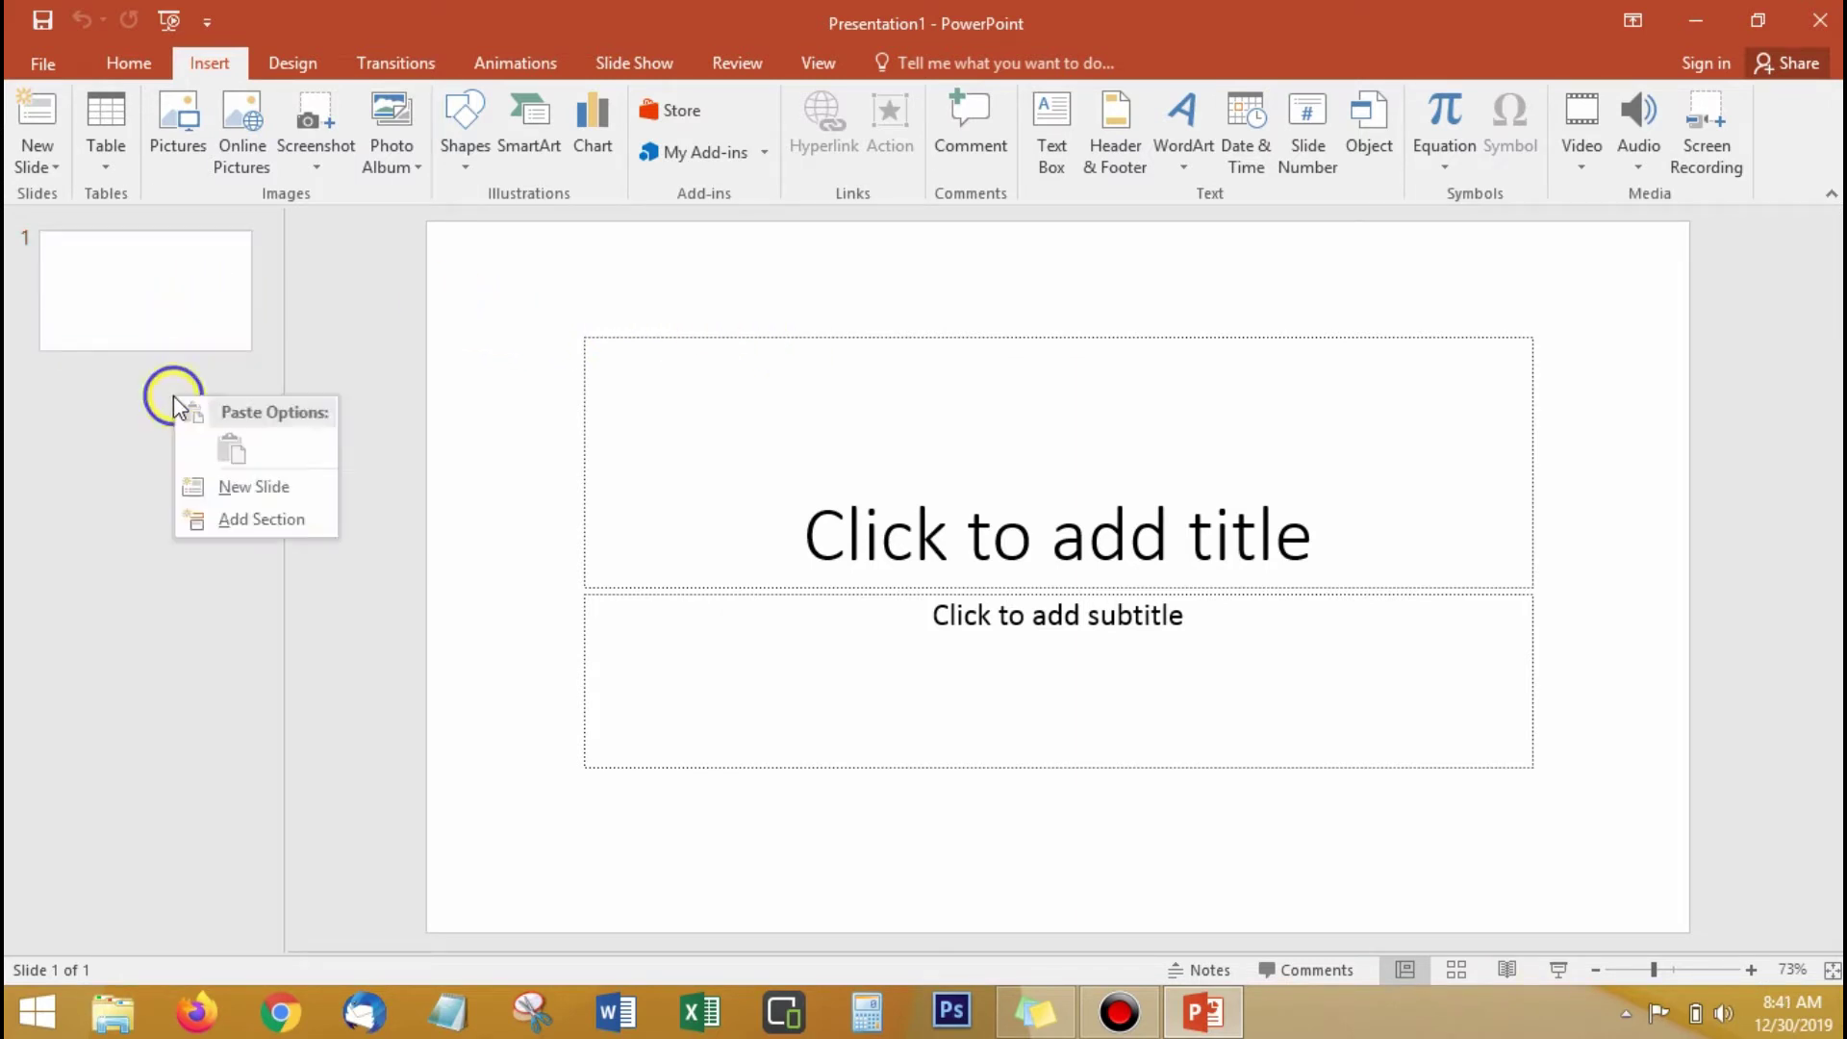
left_click(260, 487)
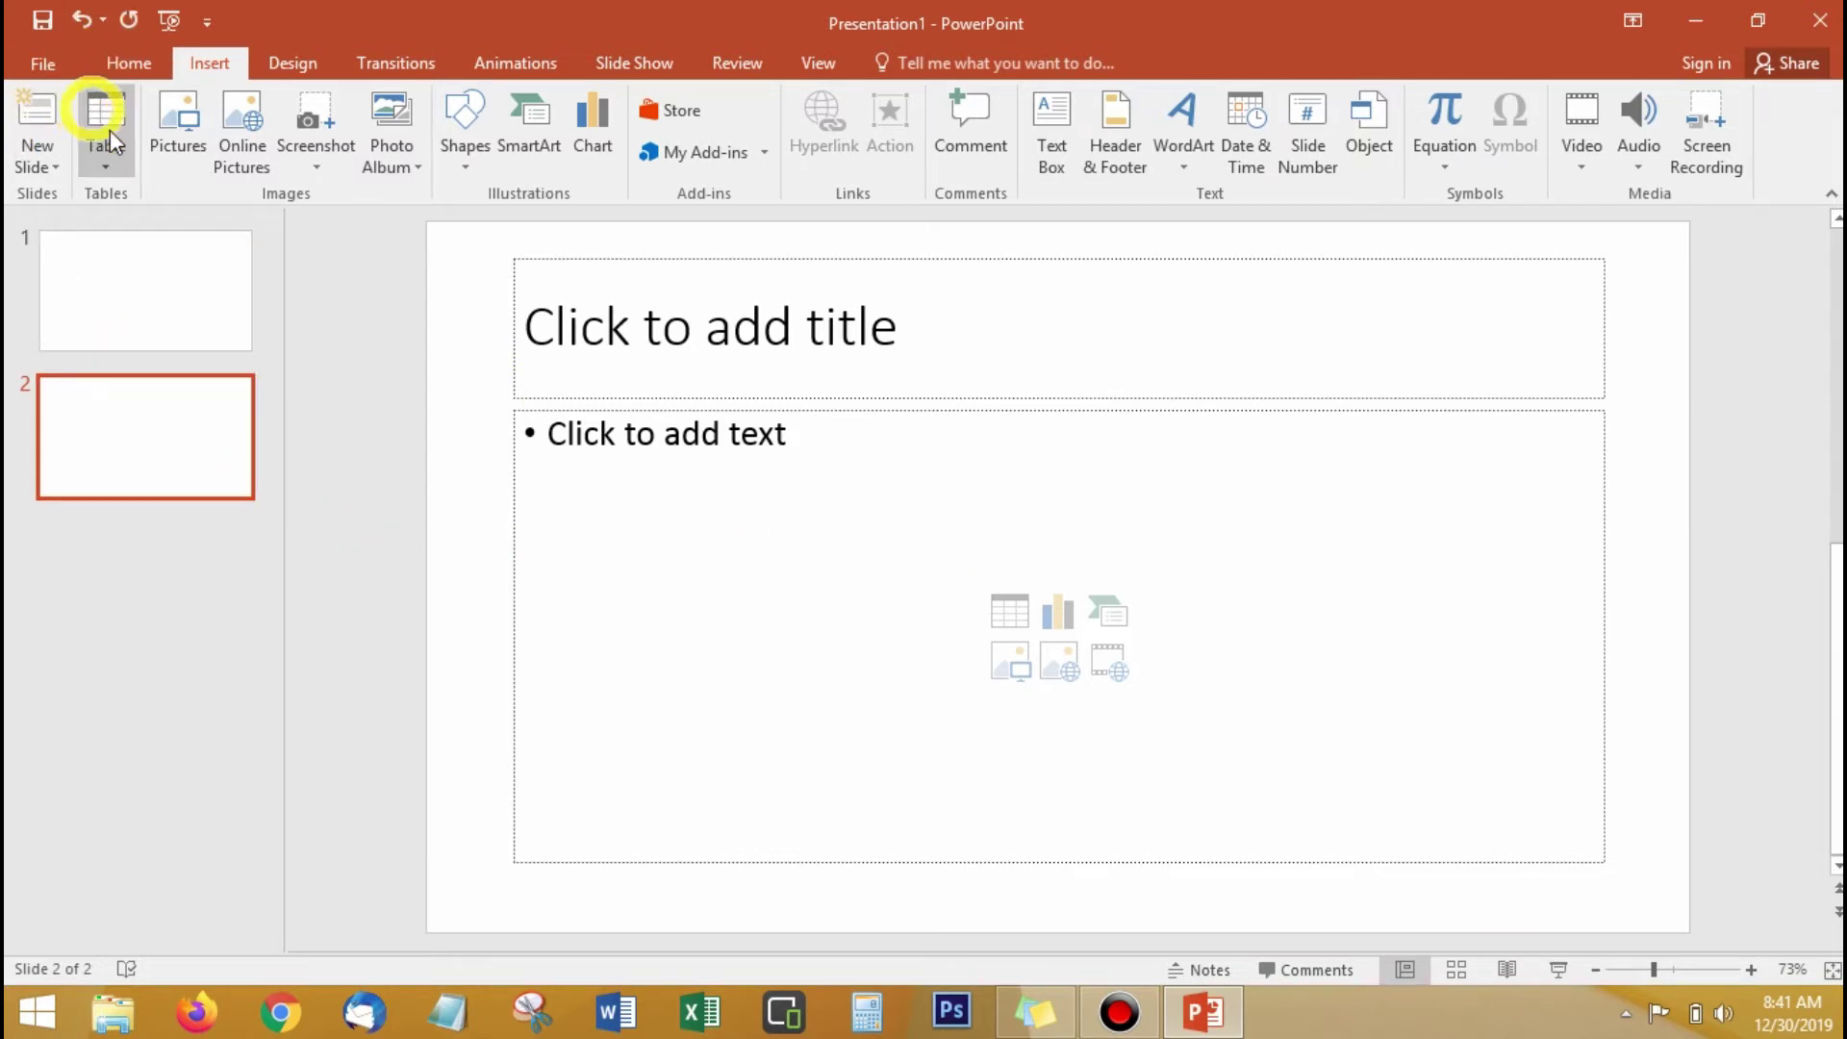
left_click(51, 169)
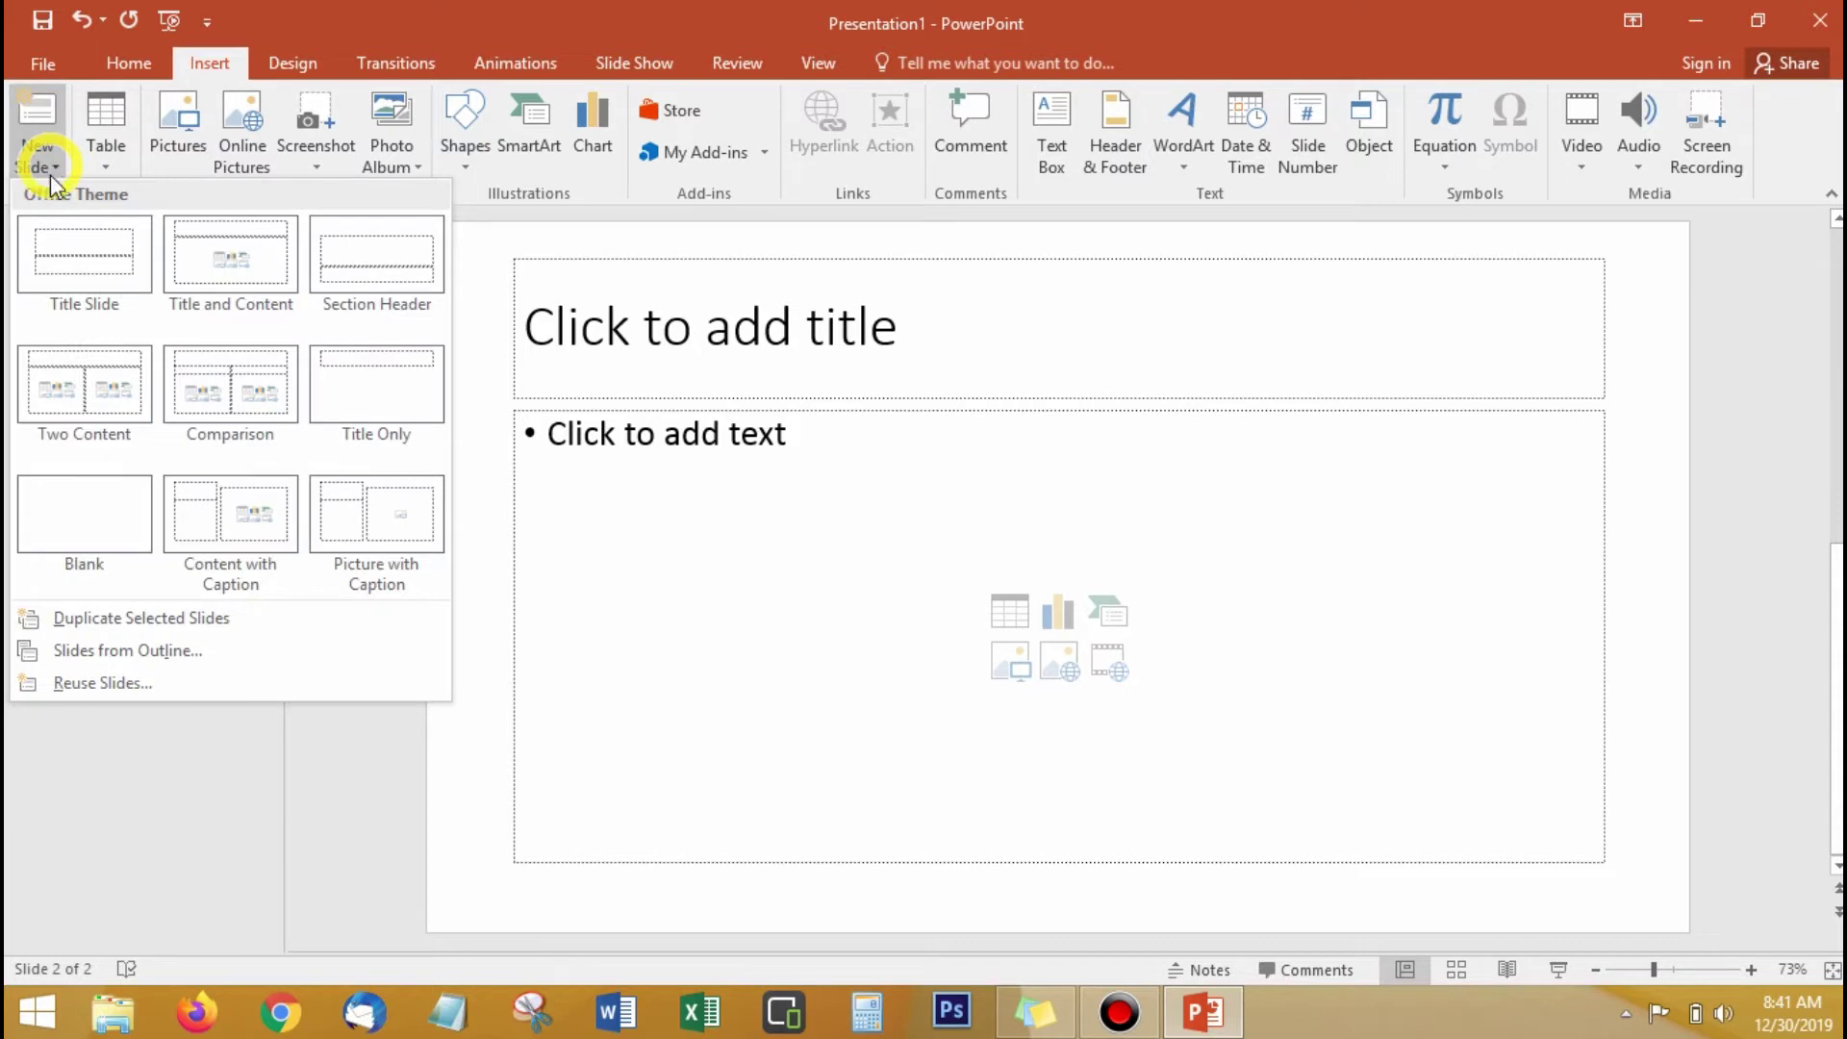
left_click(41, 162)
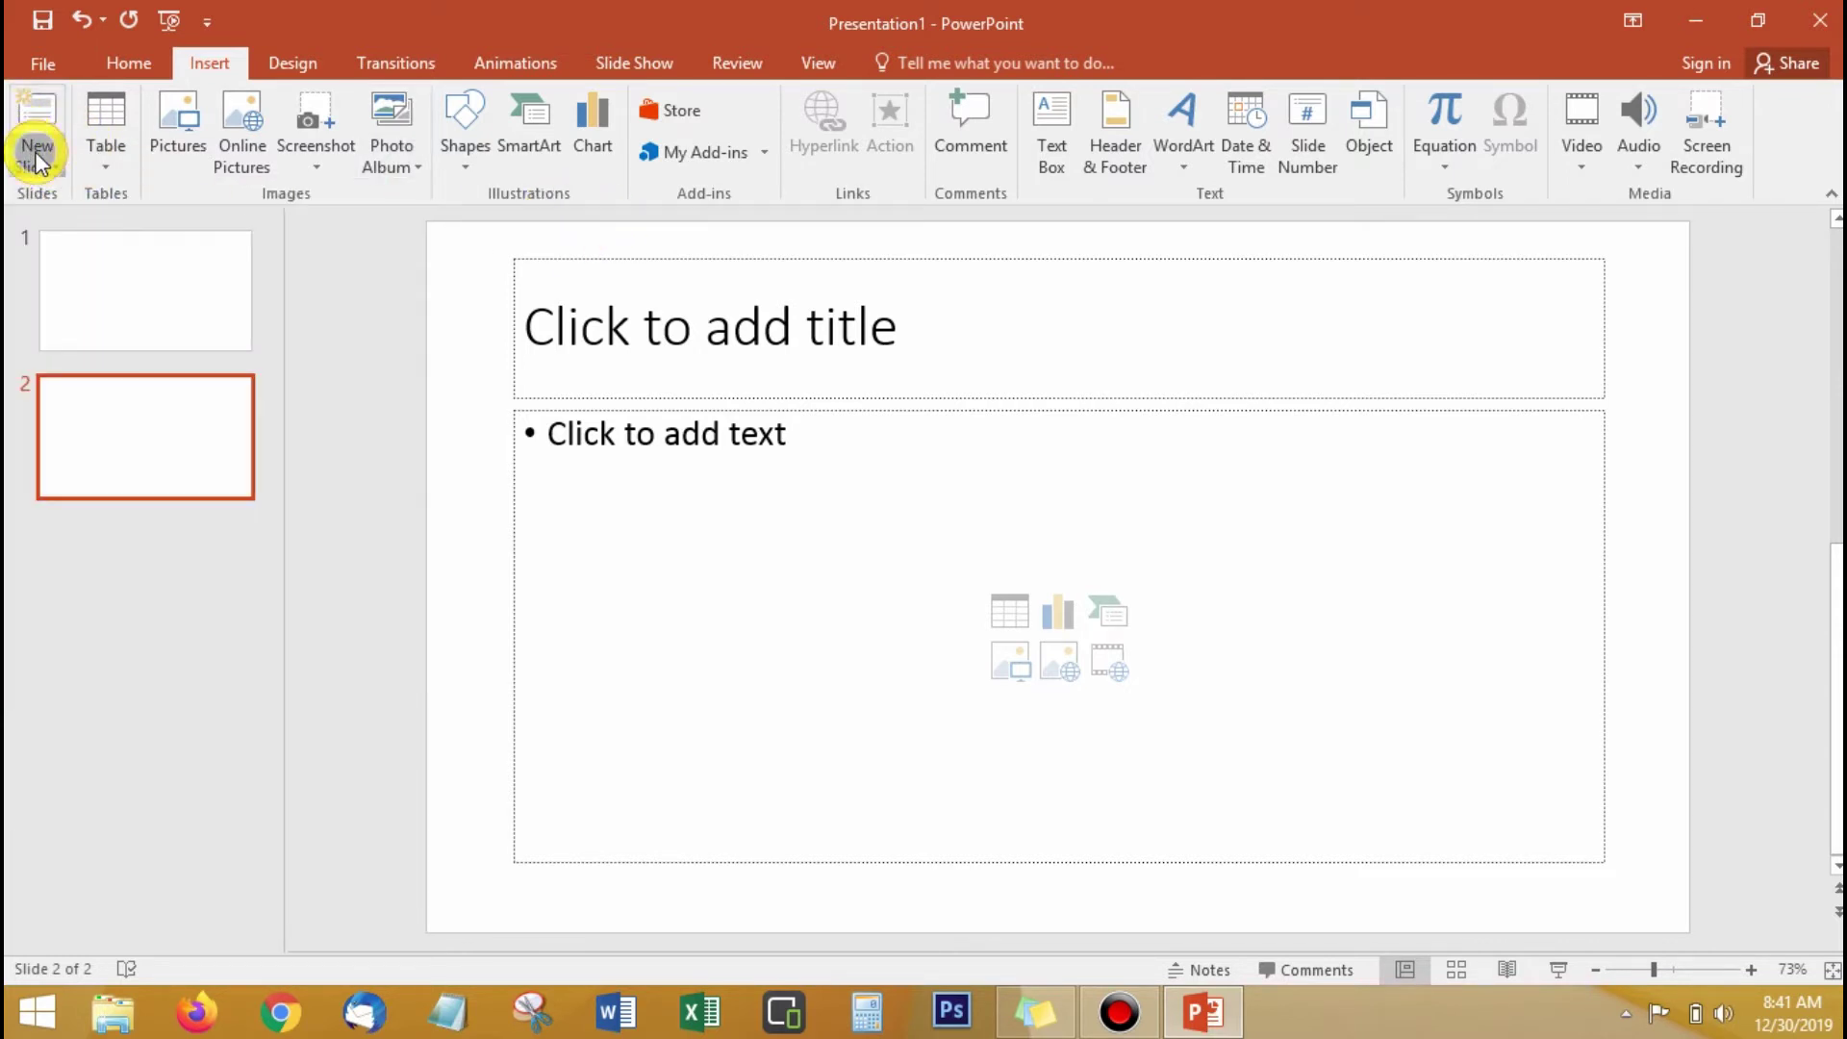
left_click(38, 160)
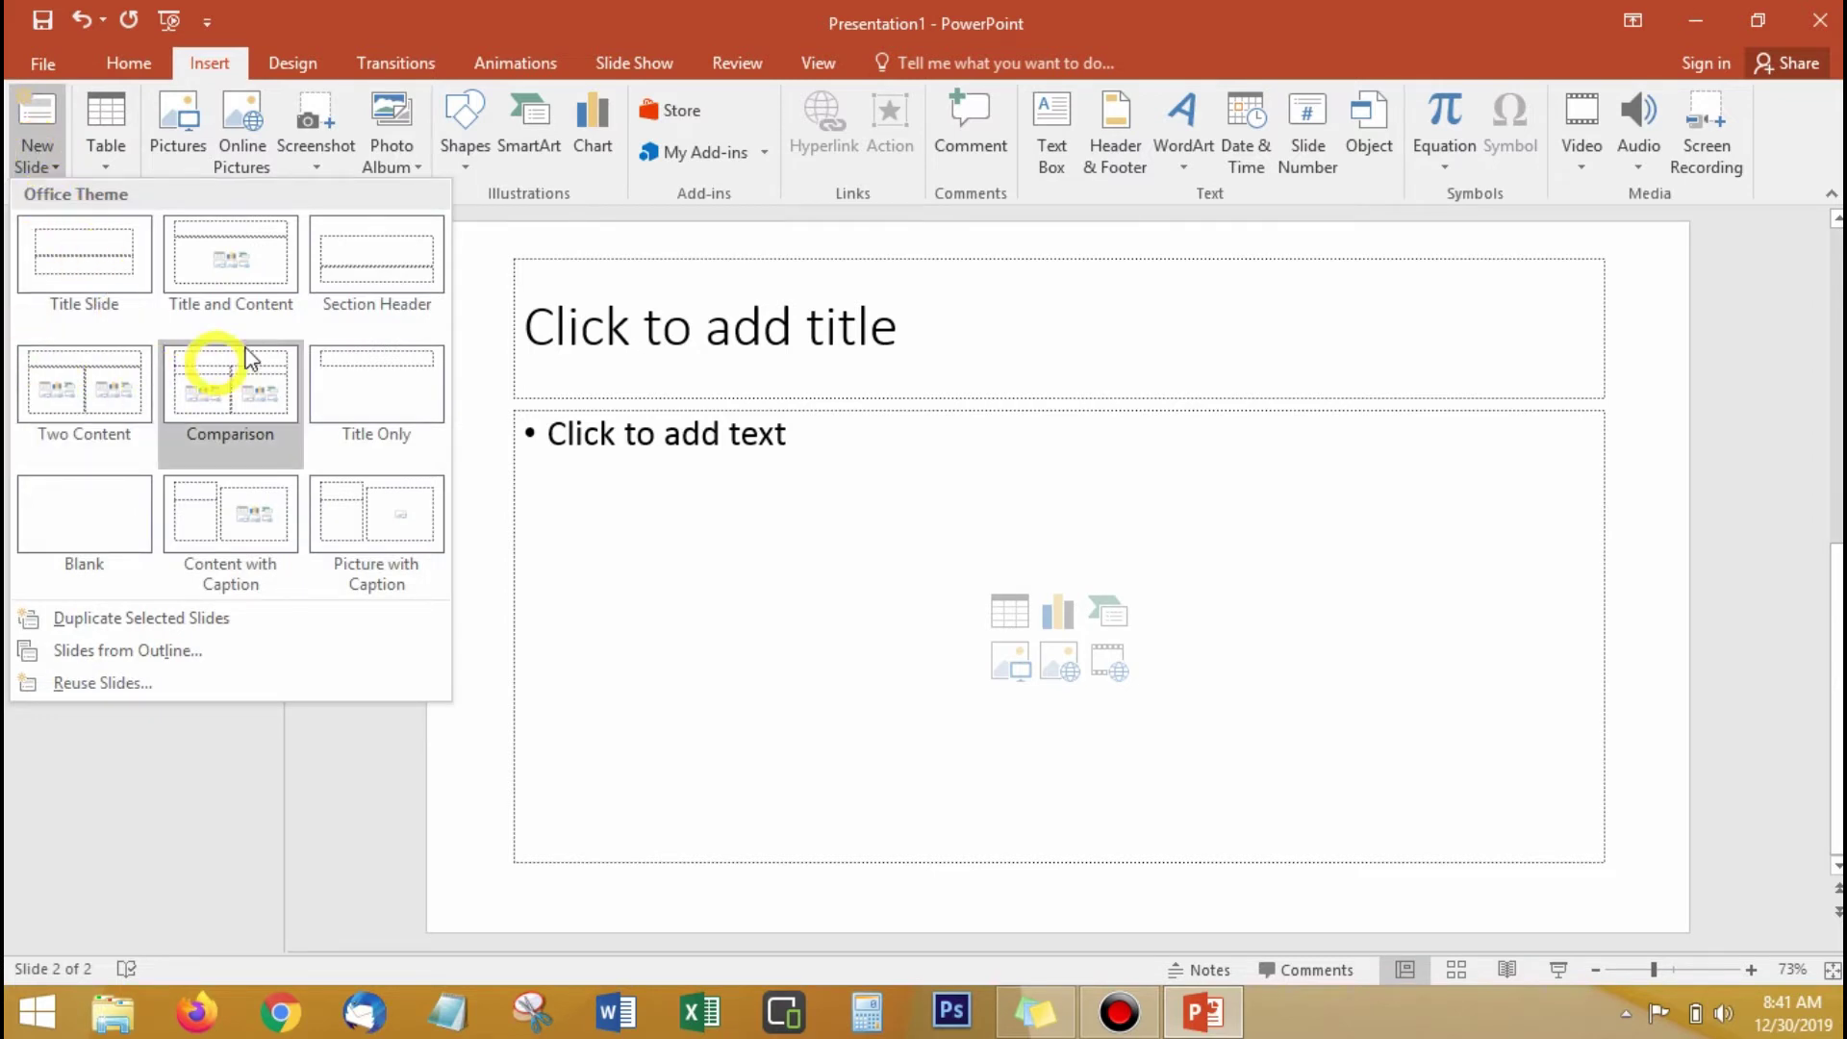
left_click(201, 273)
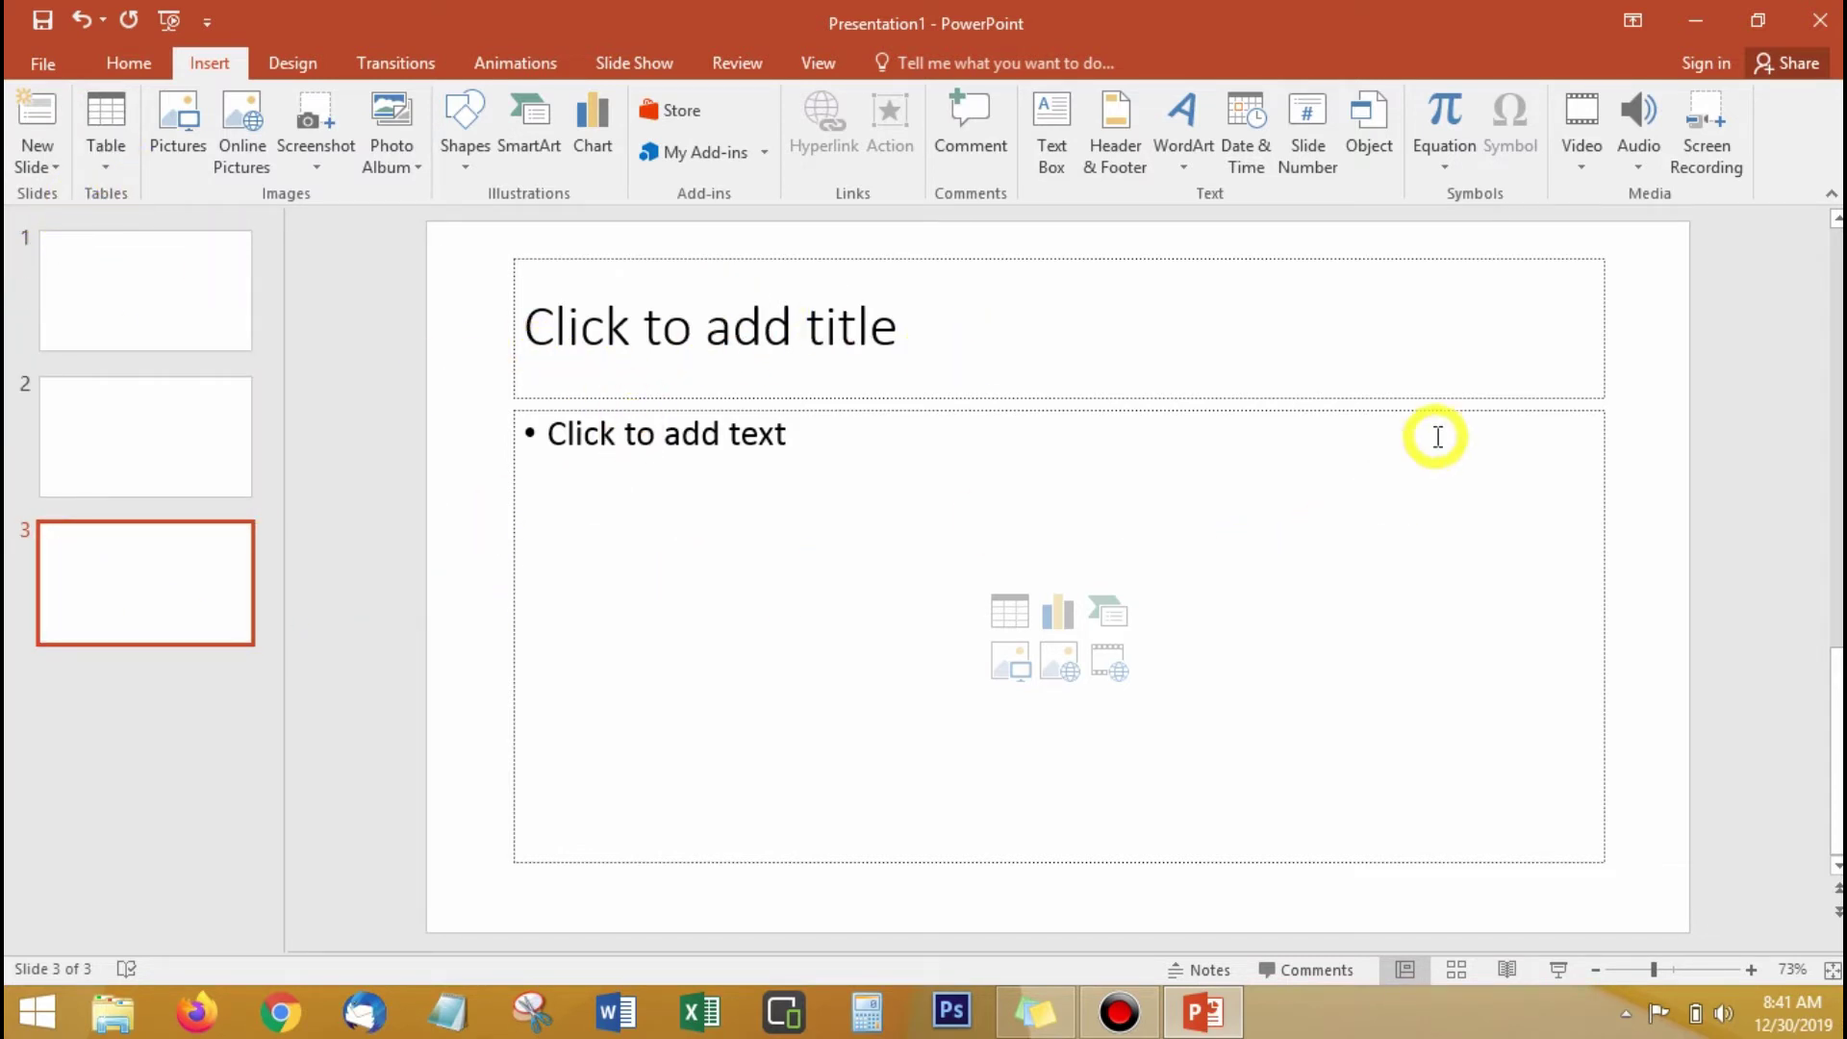
left_click(108, 168)
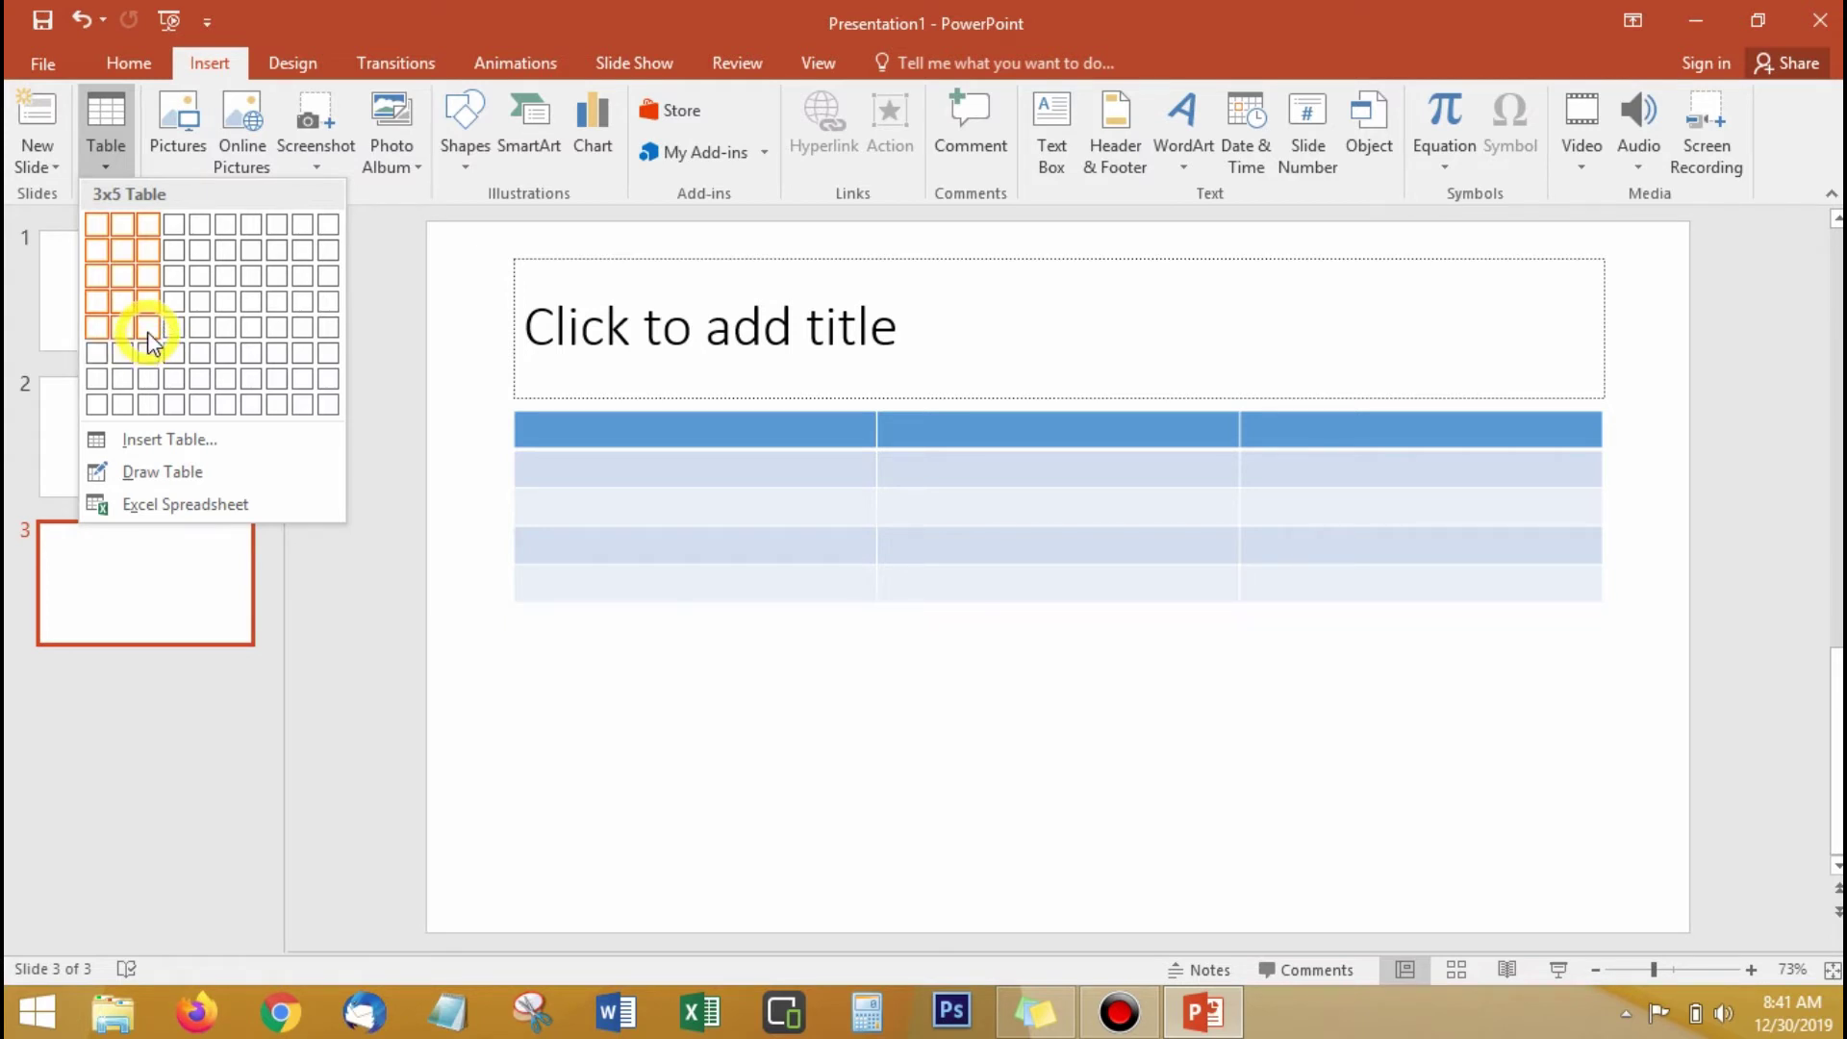
Insert a 3-column, 5-row table on slide 3 and type 'fgsgsdgs' in its first header cell
left_click(149, 332)
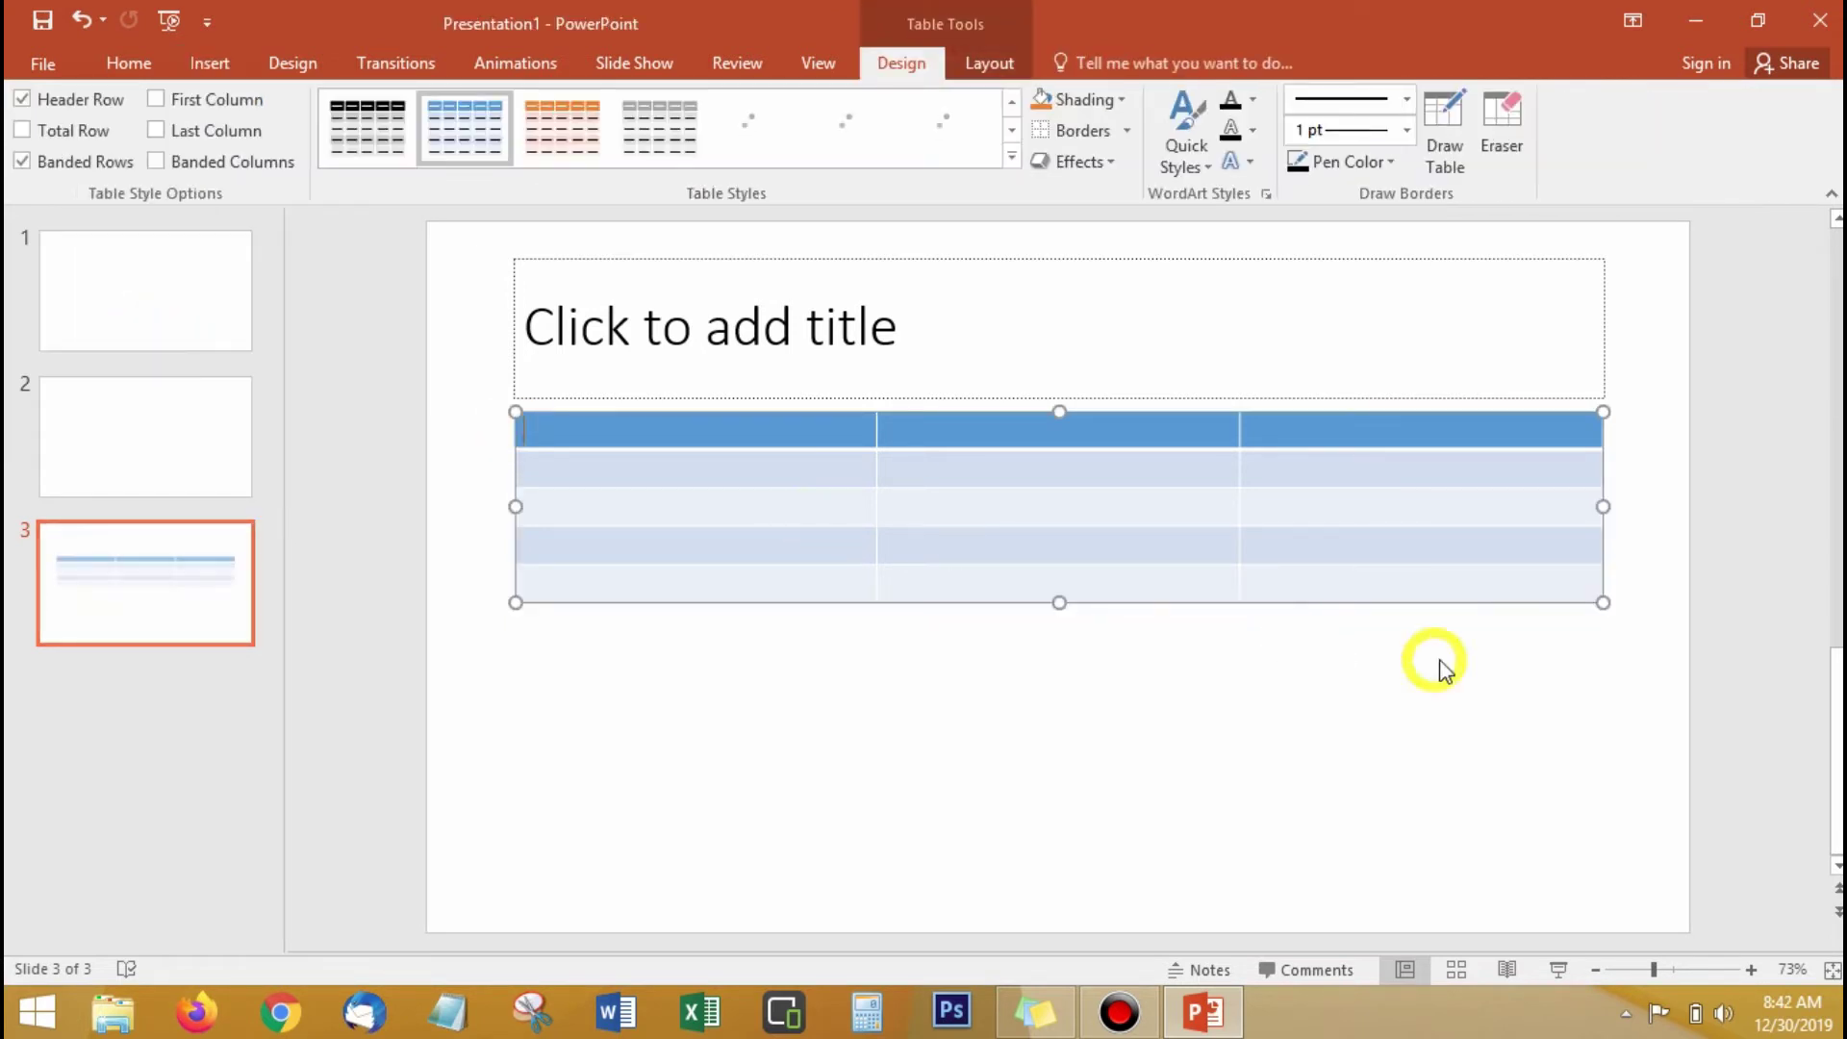
left_click(640, 449)
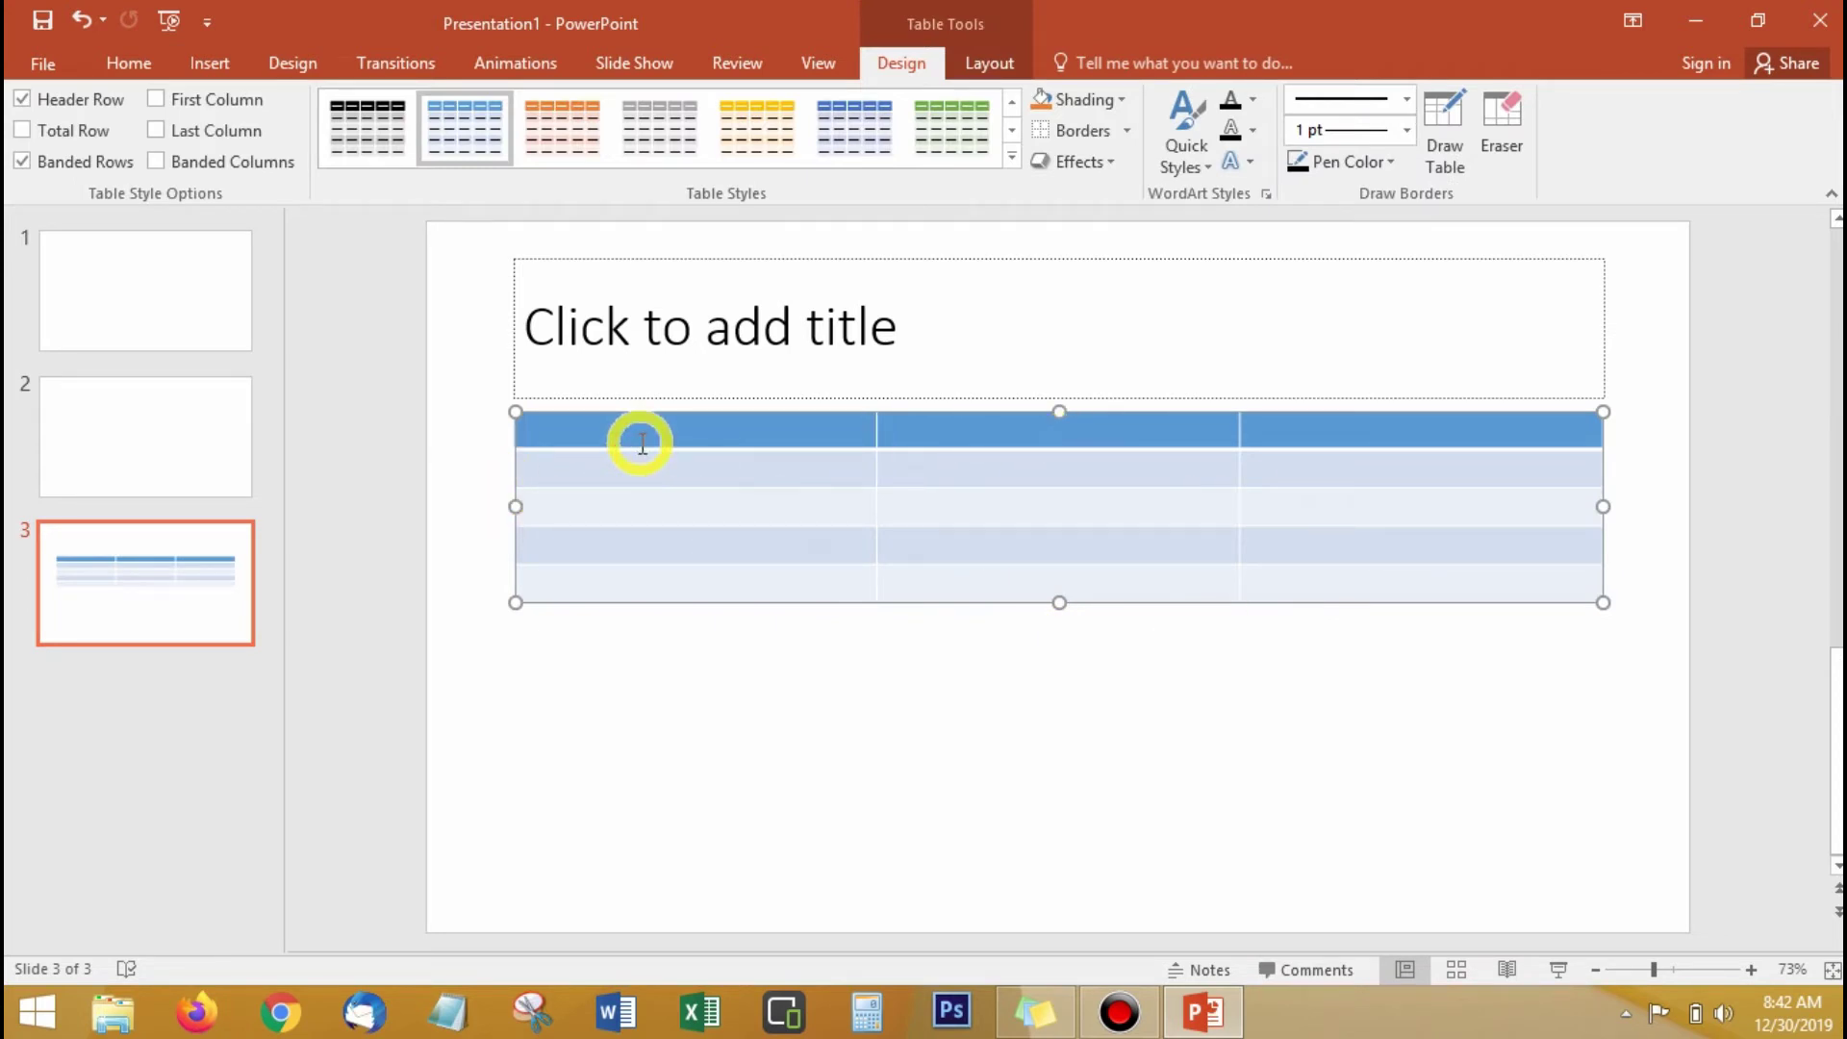
type("fgsgsdgs")
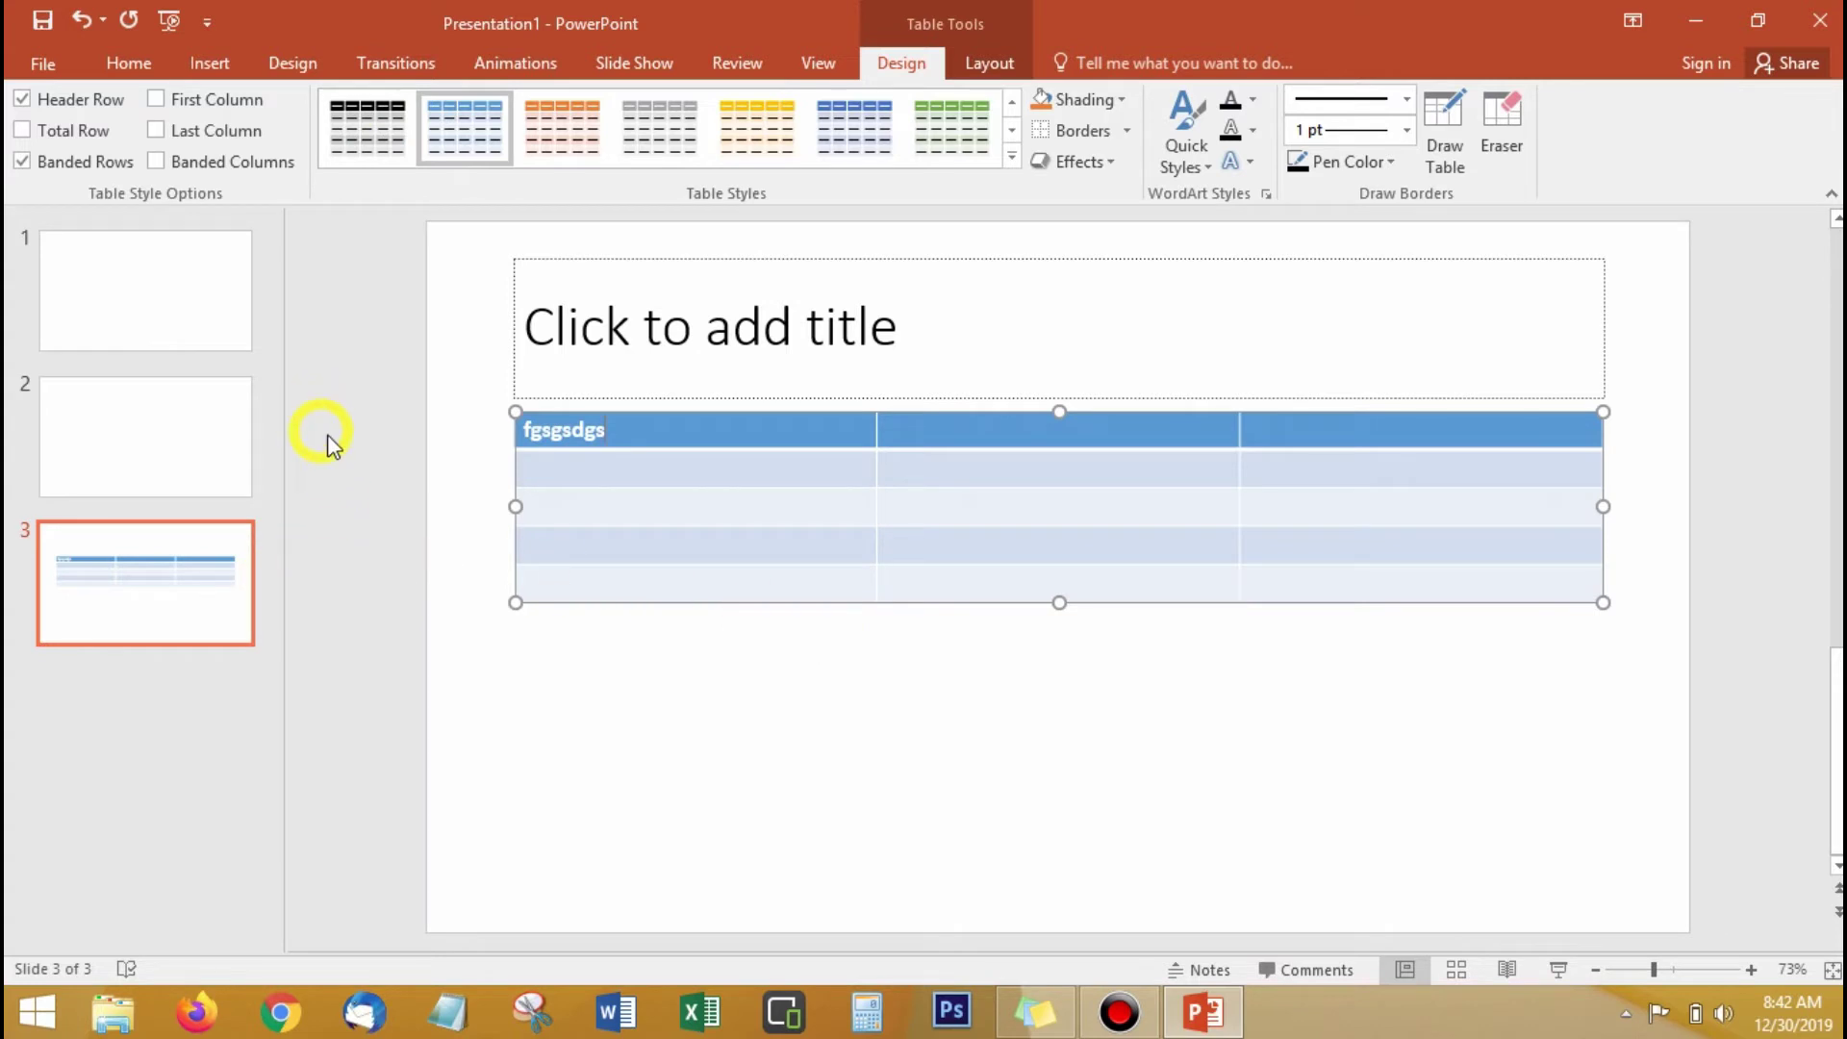
left_click(224, 63)
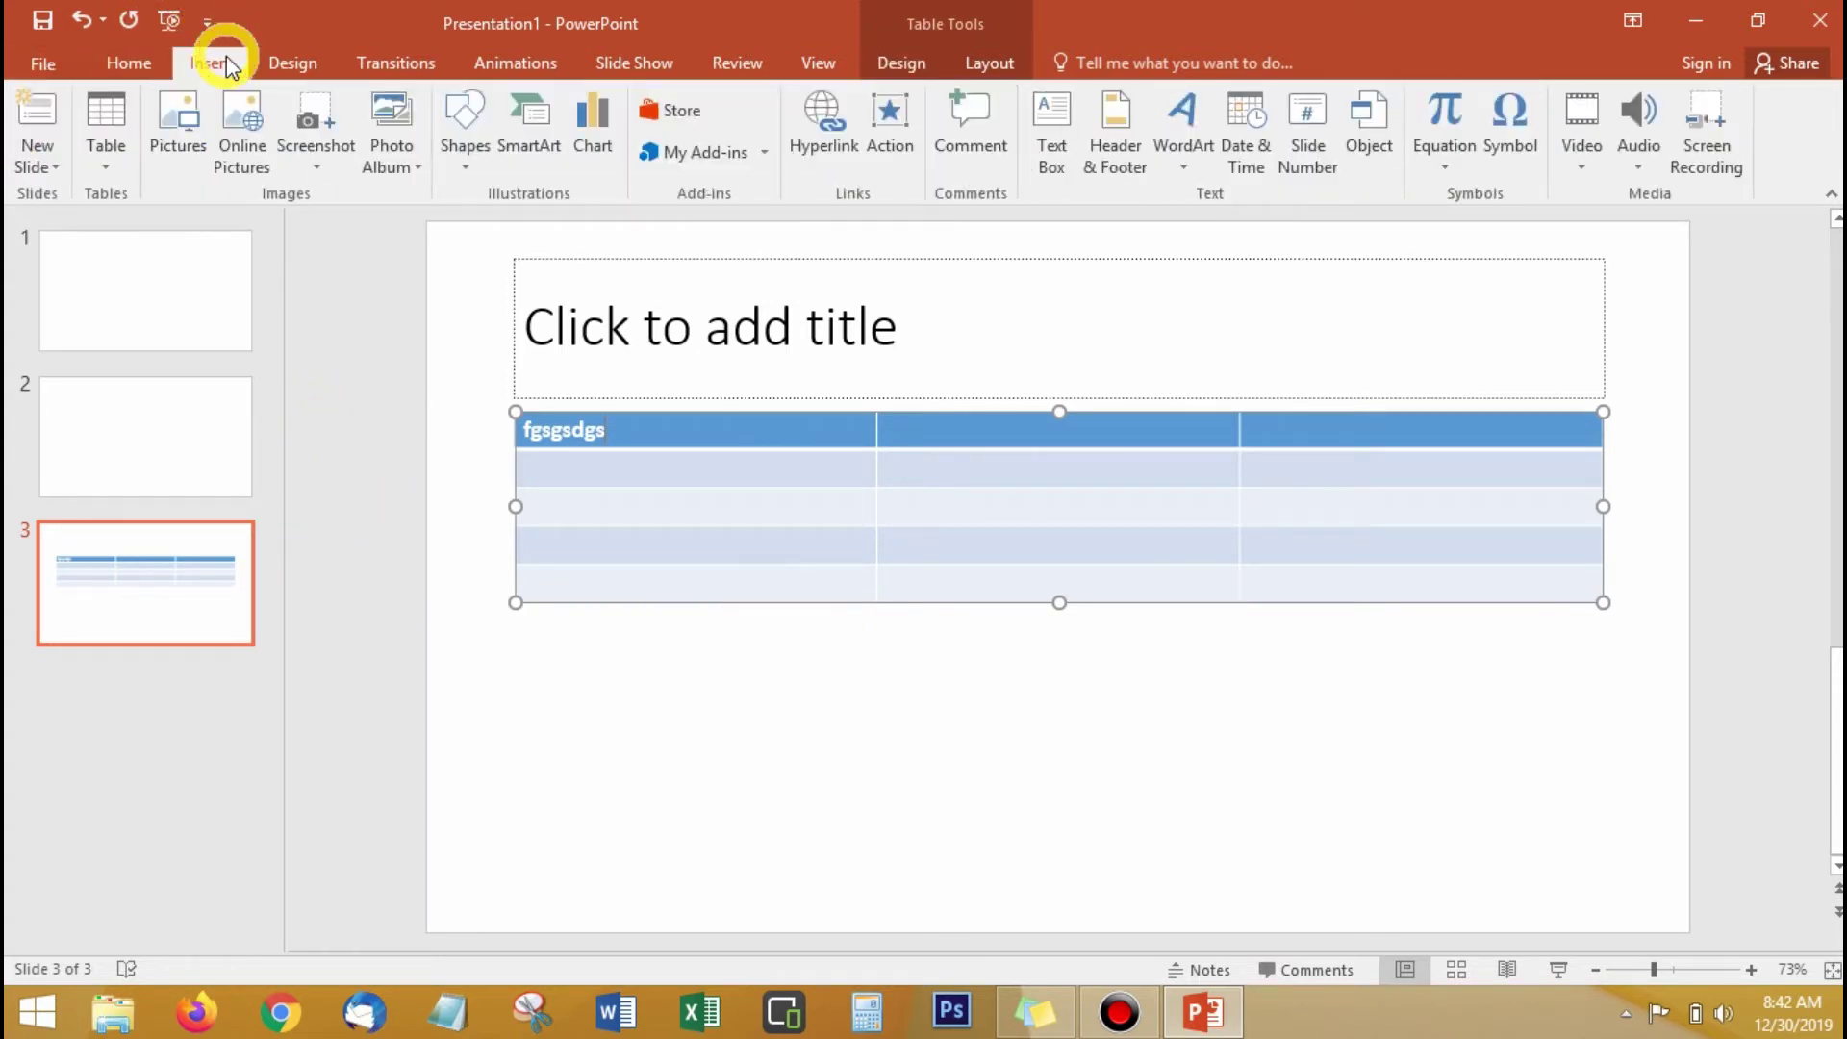
Insert a 2-column, 7-row table through Insert Table and drag it below the first table
left_click(102, 171)
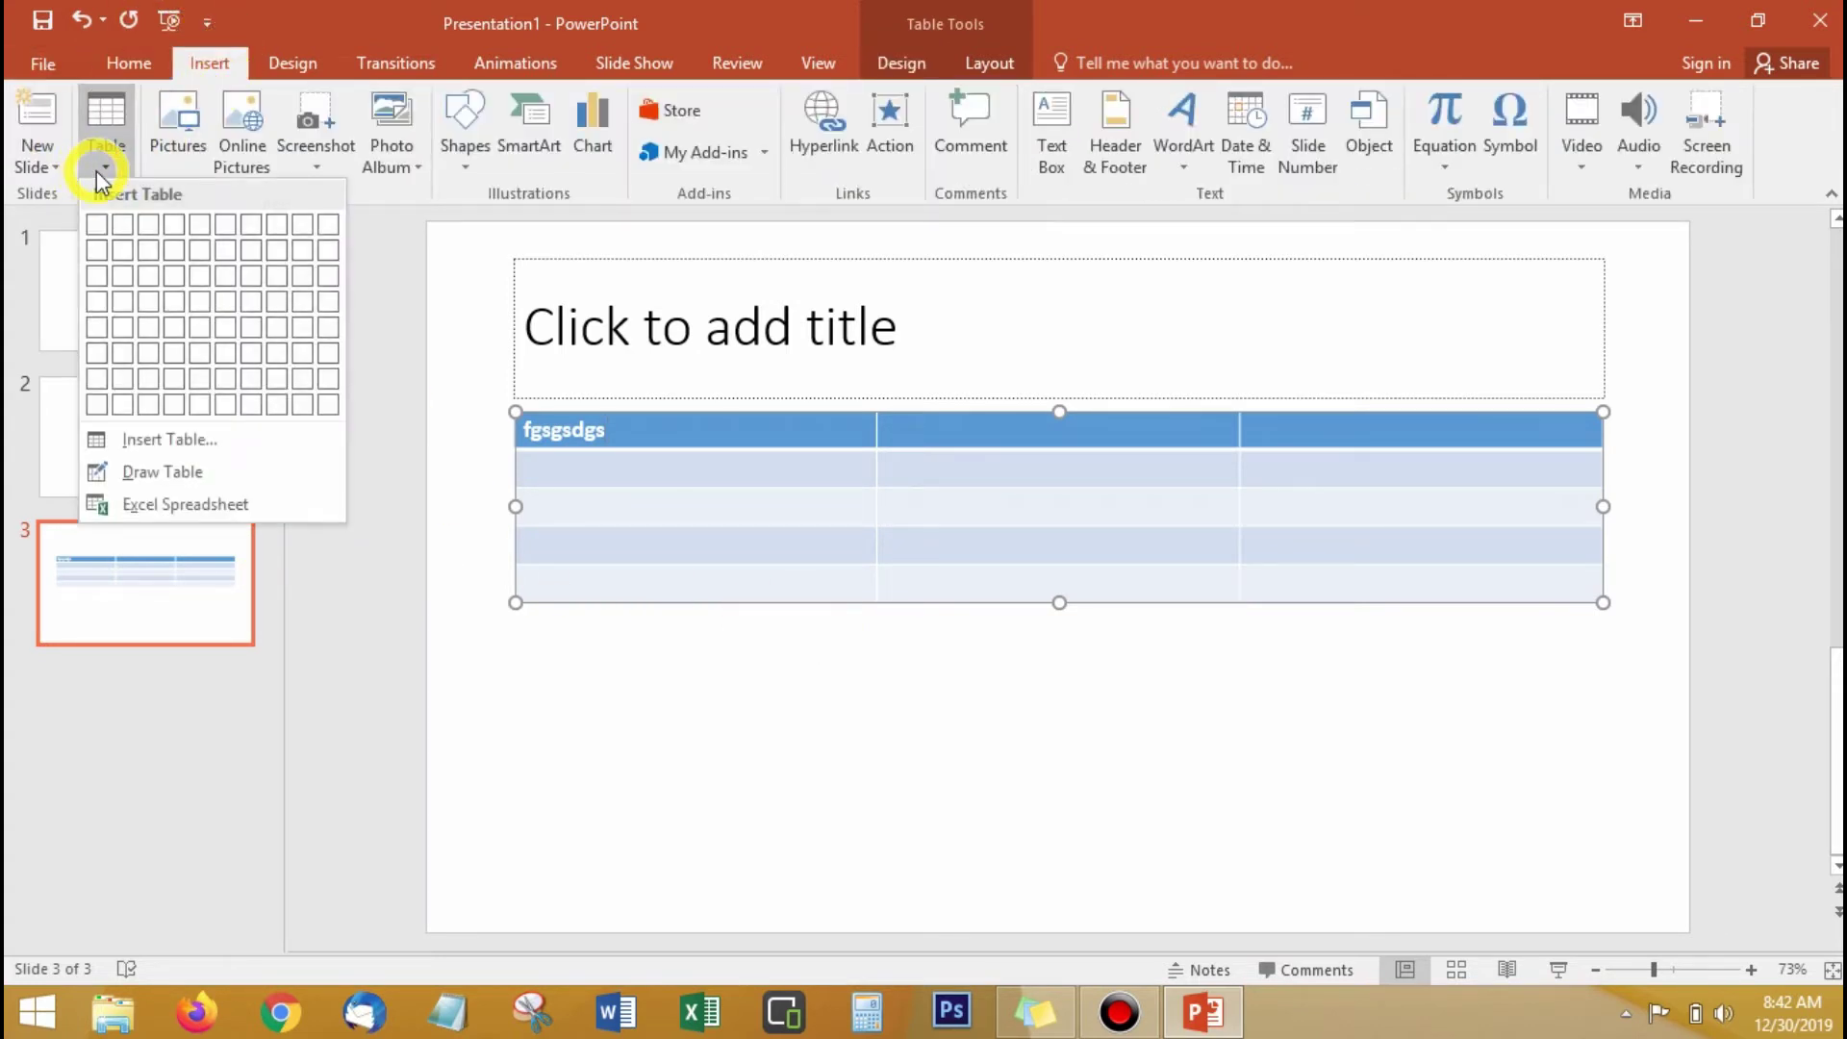
left_click(171, 443)
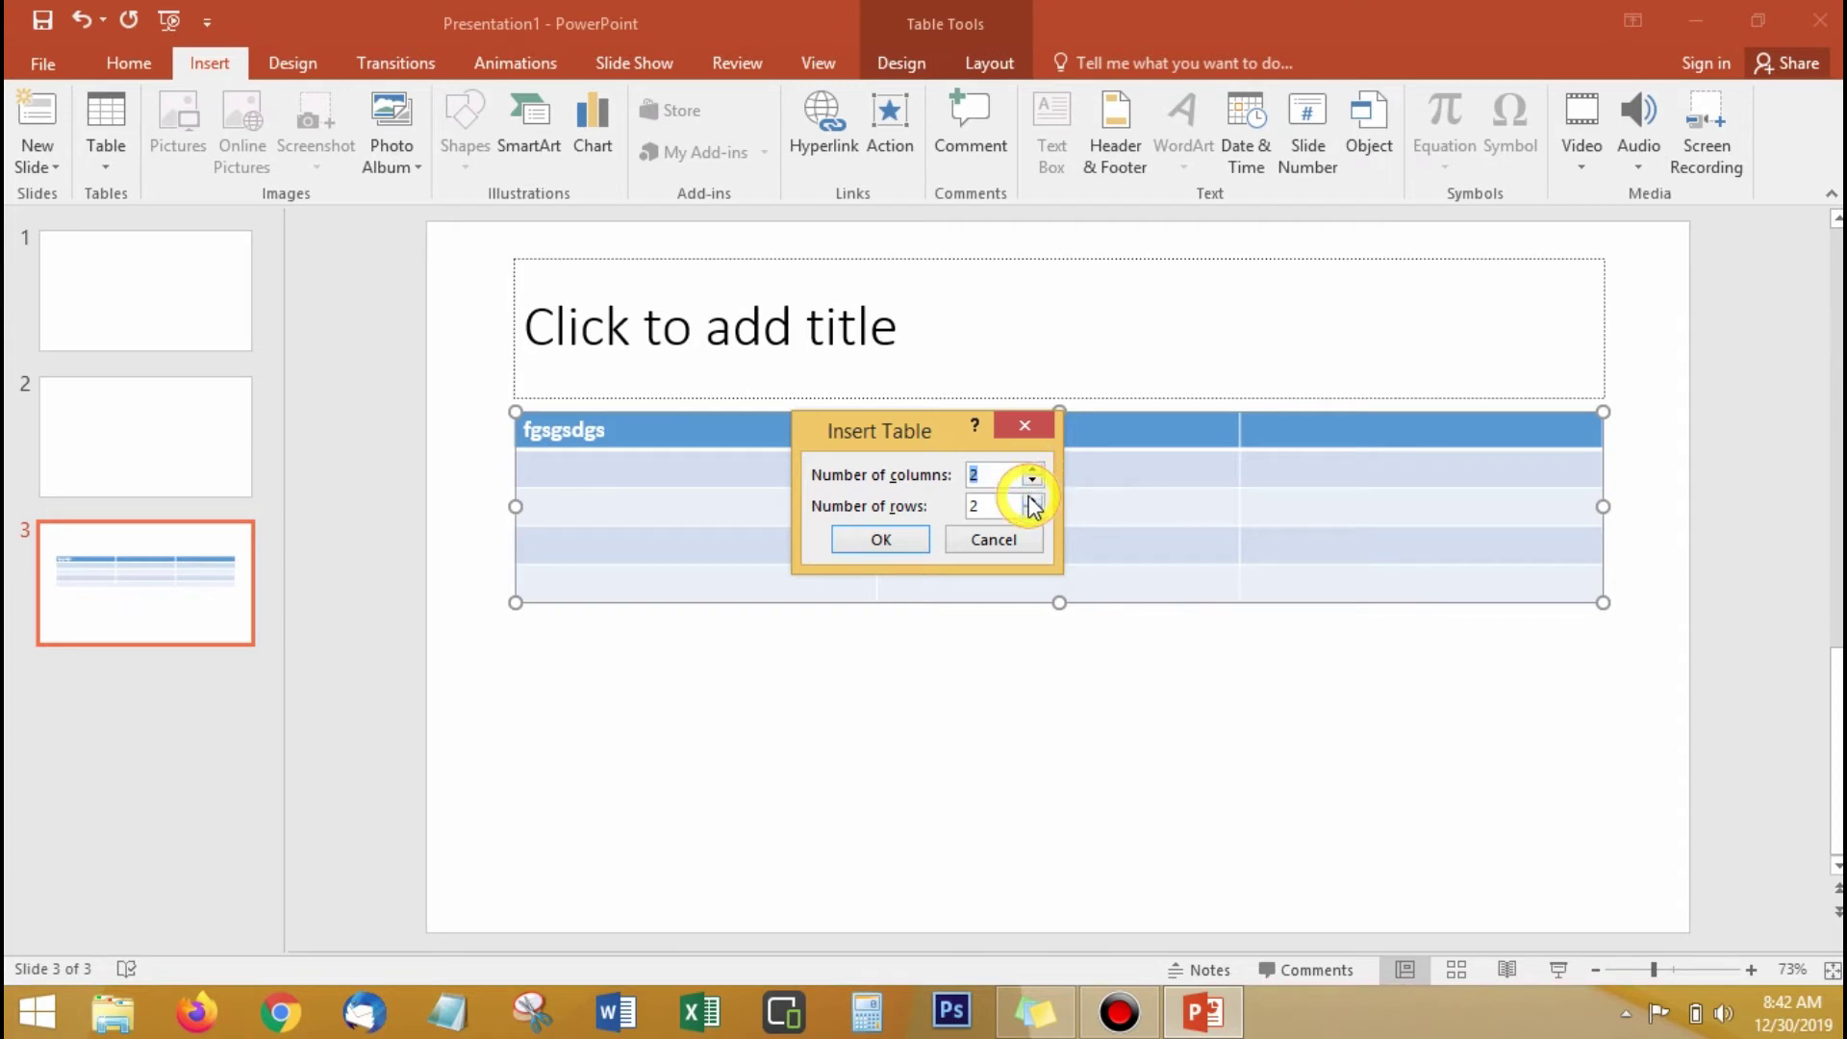
left_click(881, 542)
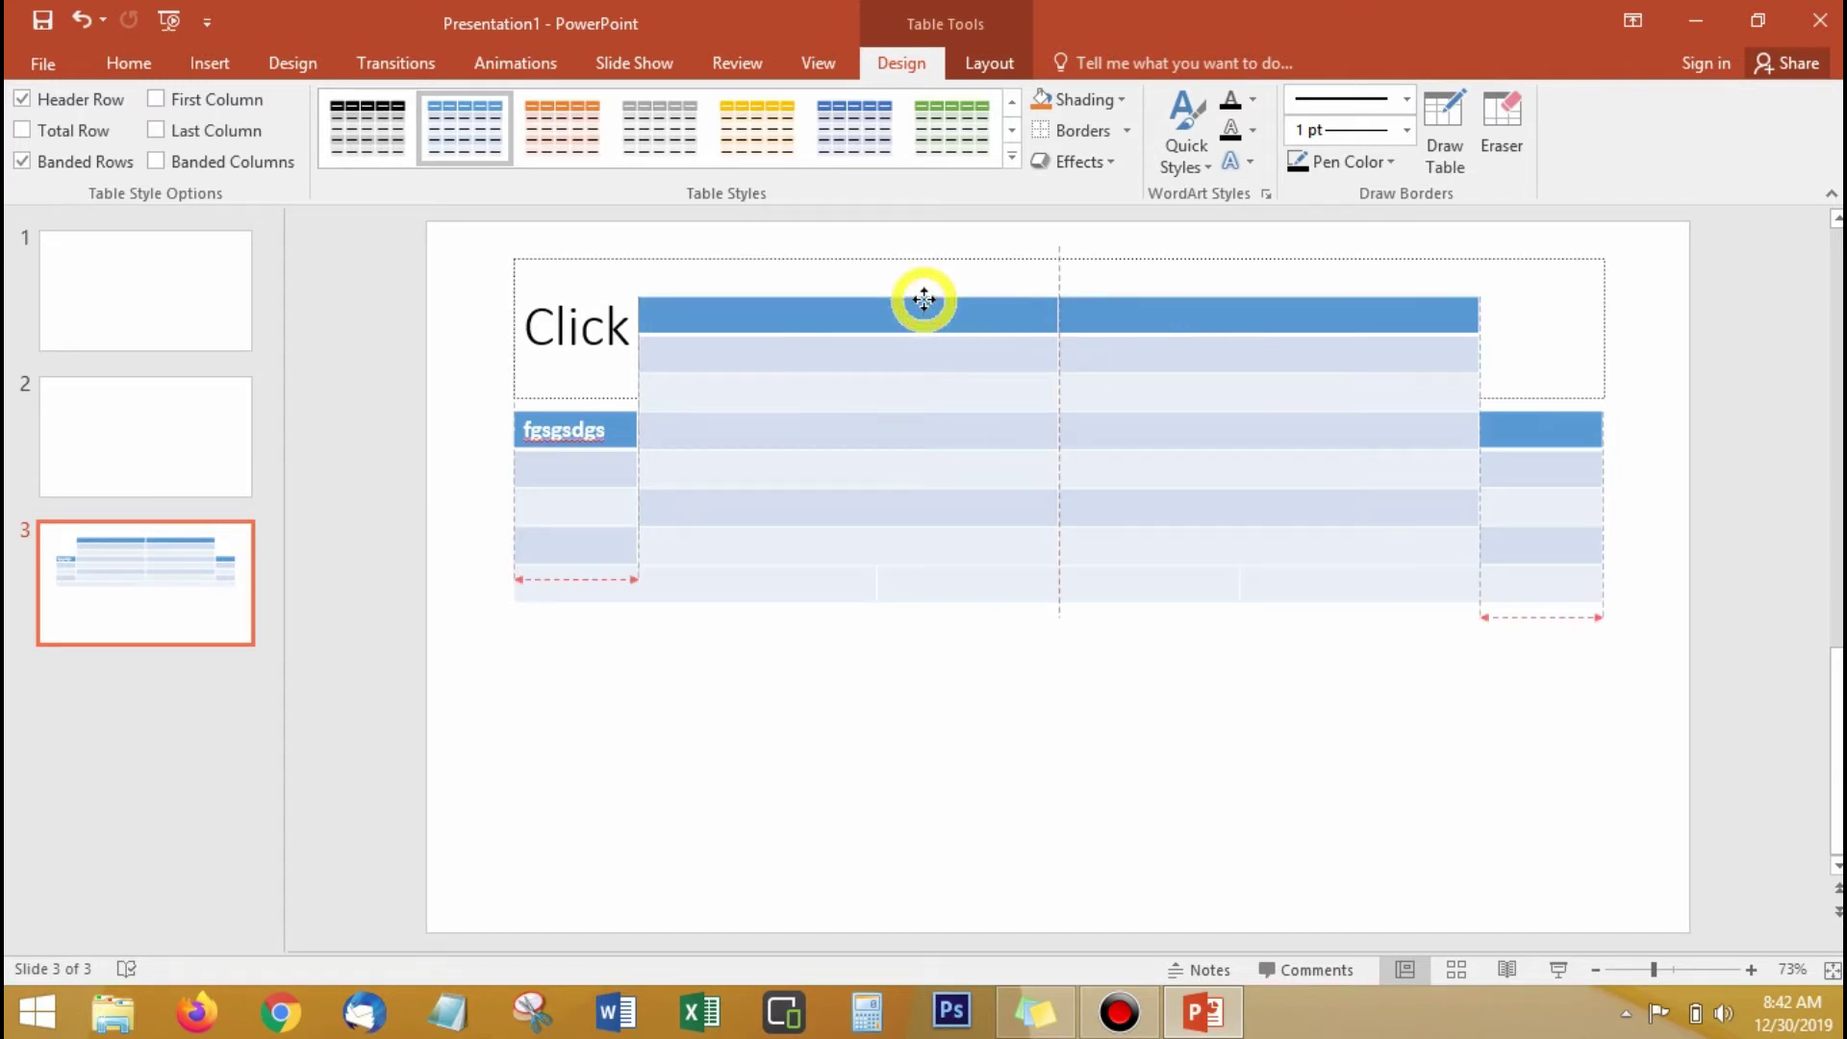
left_click_drag(924, 299, 914, 640)
left_click(1249, 466)
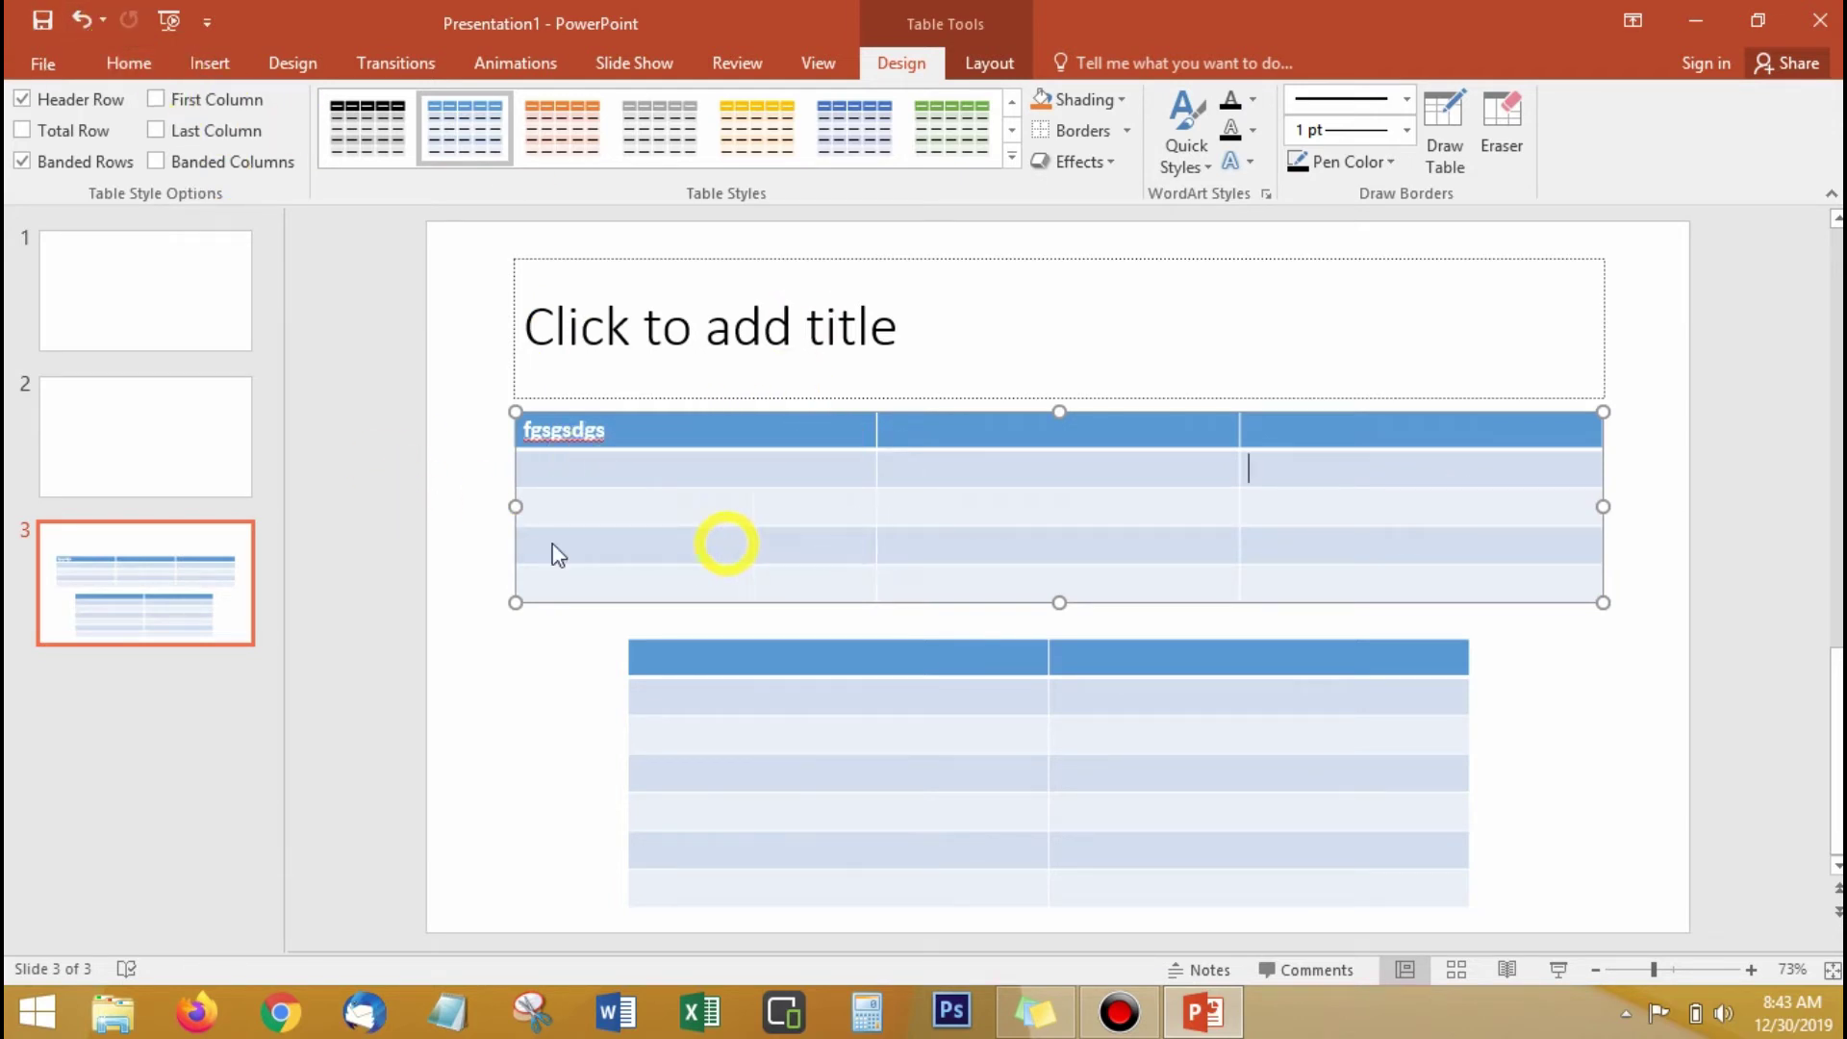
Nudge the three-column table down and draw a wide table frame around it
left_click(129, 64)
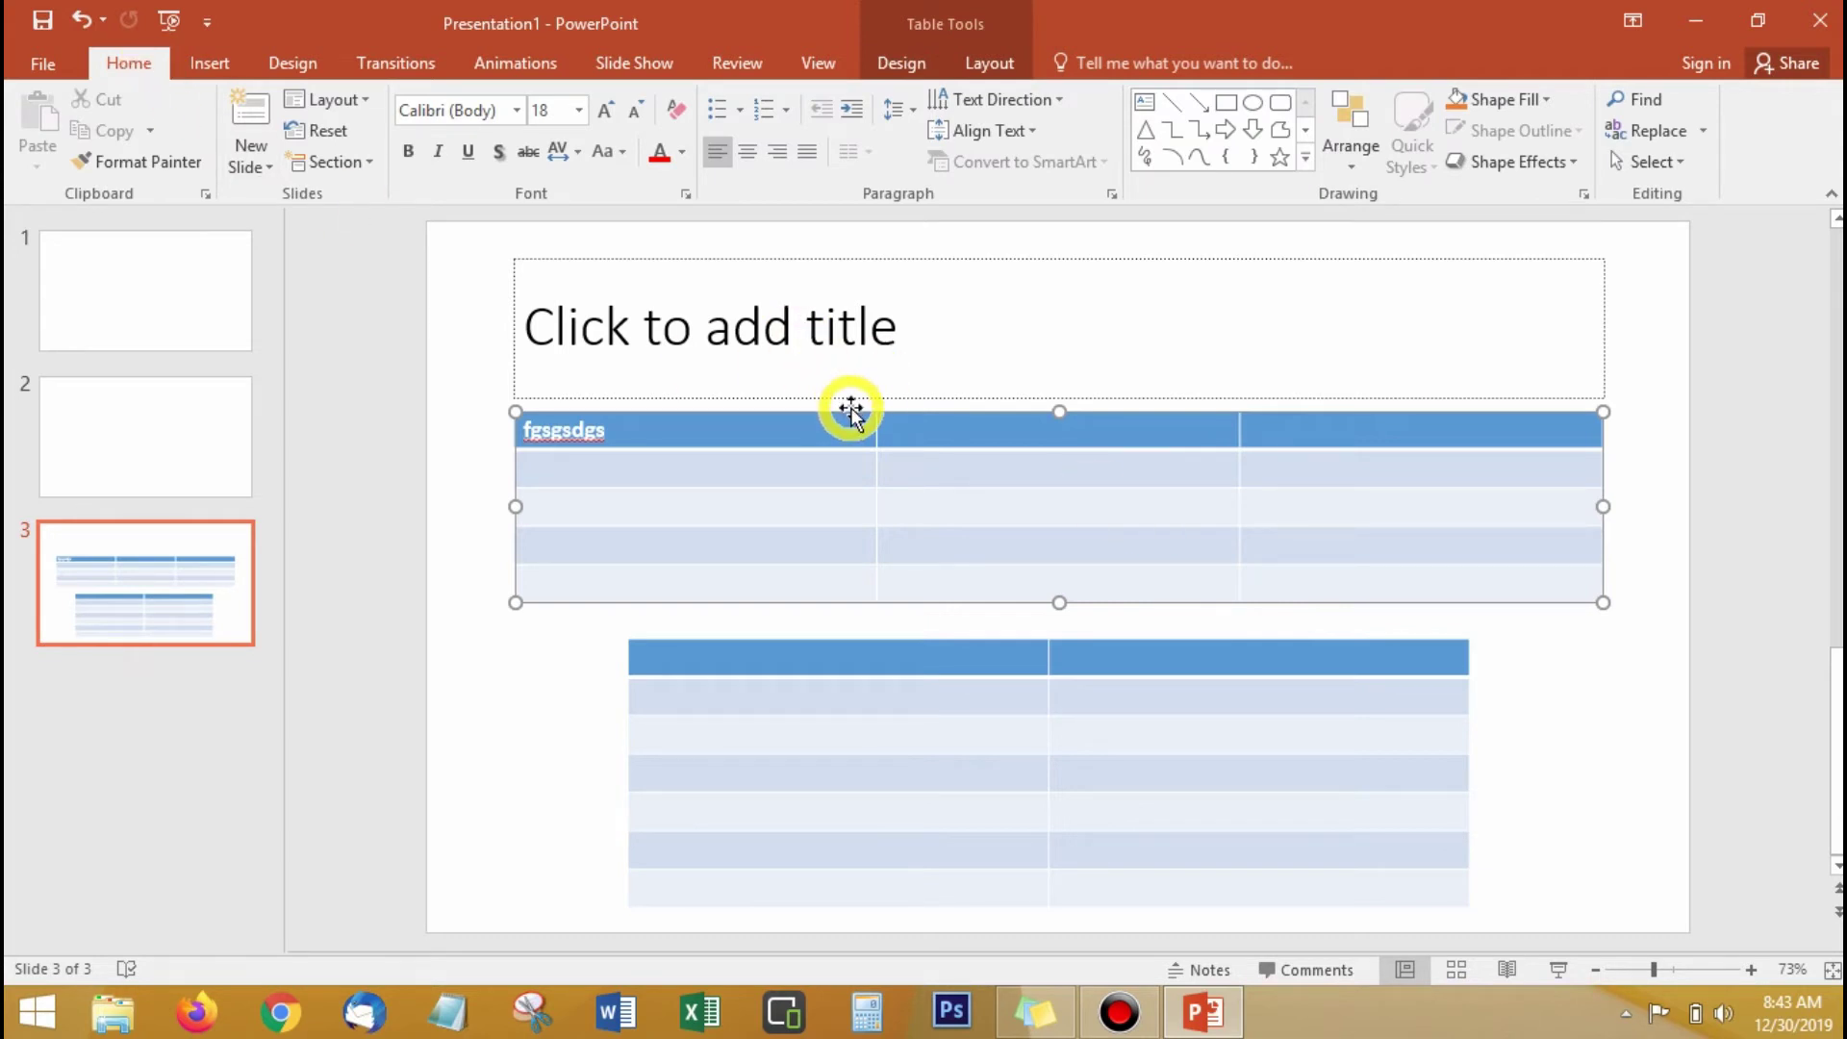
left_click_drag(851, 412, 853, 424)
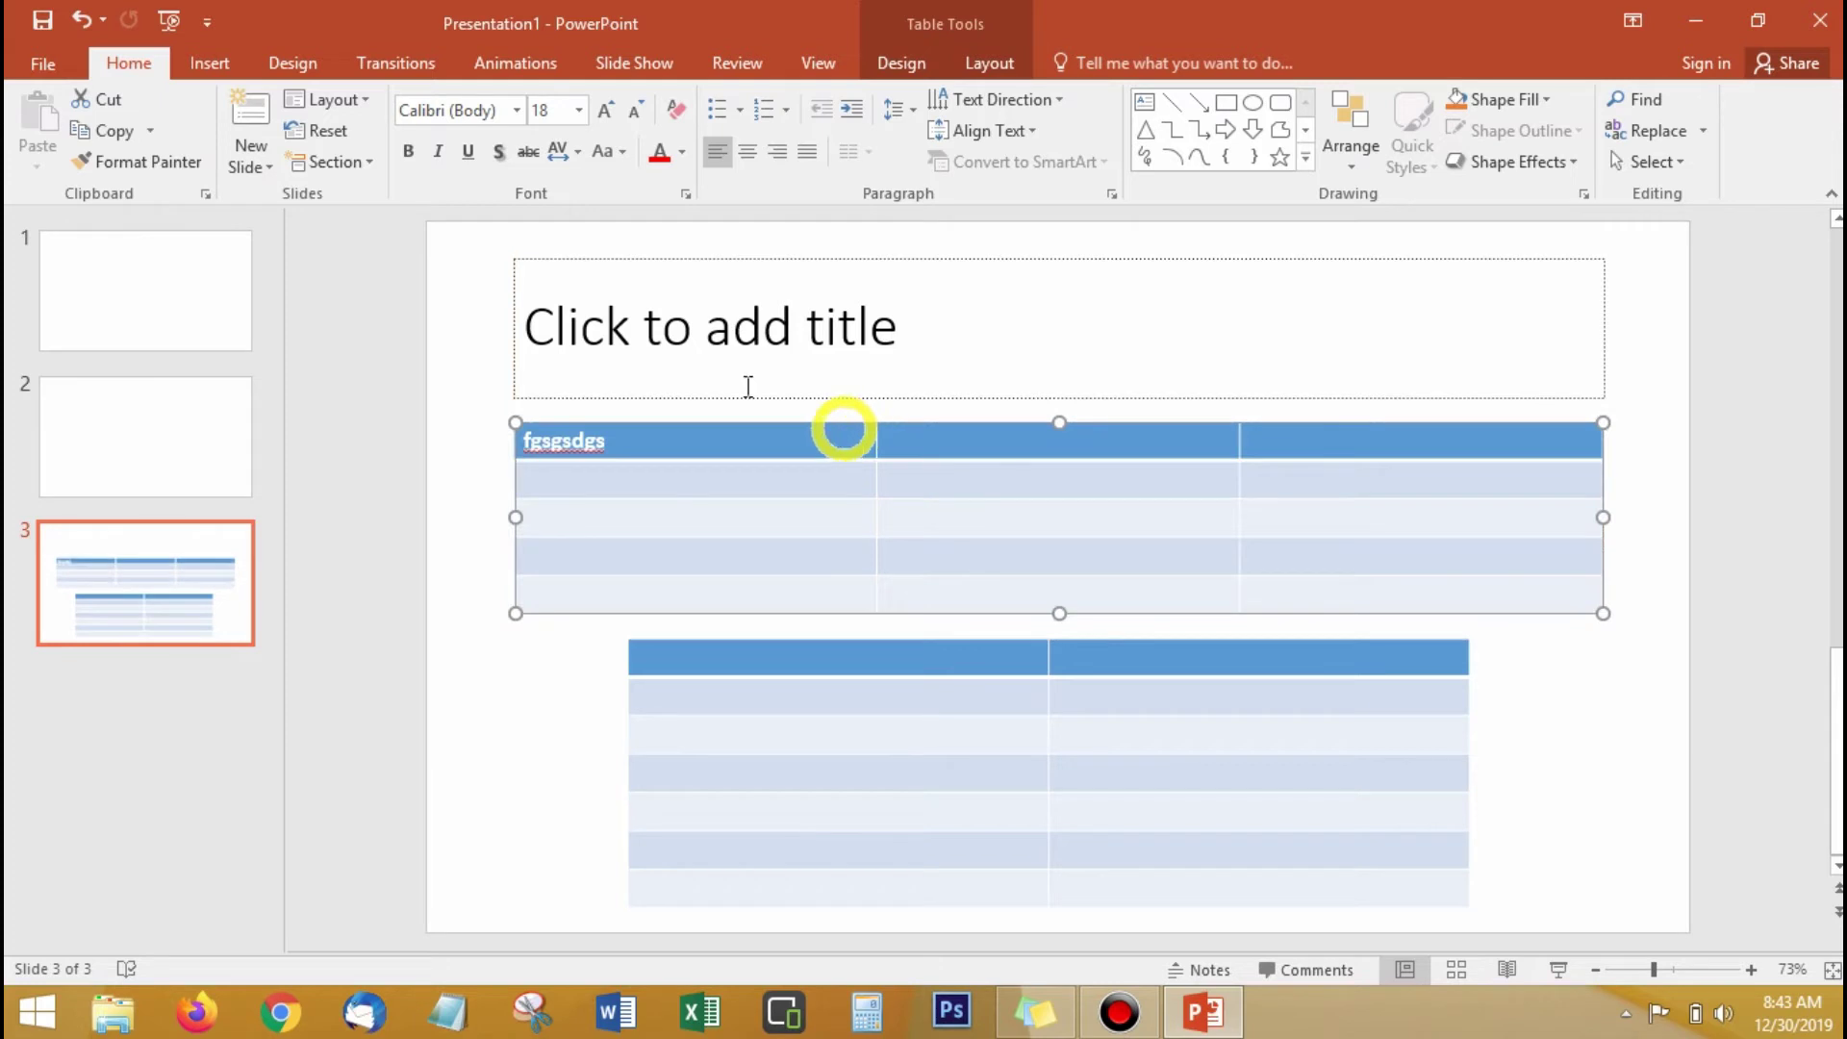
left_click(183, 63)
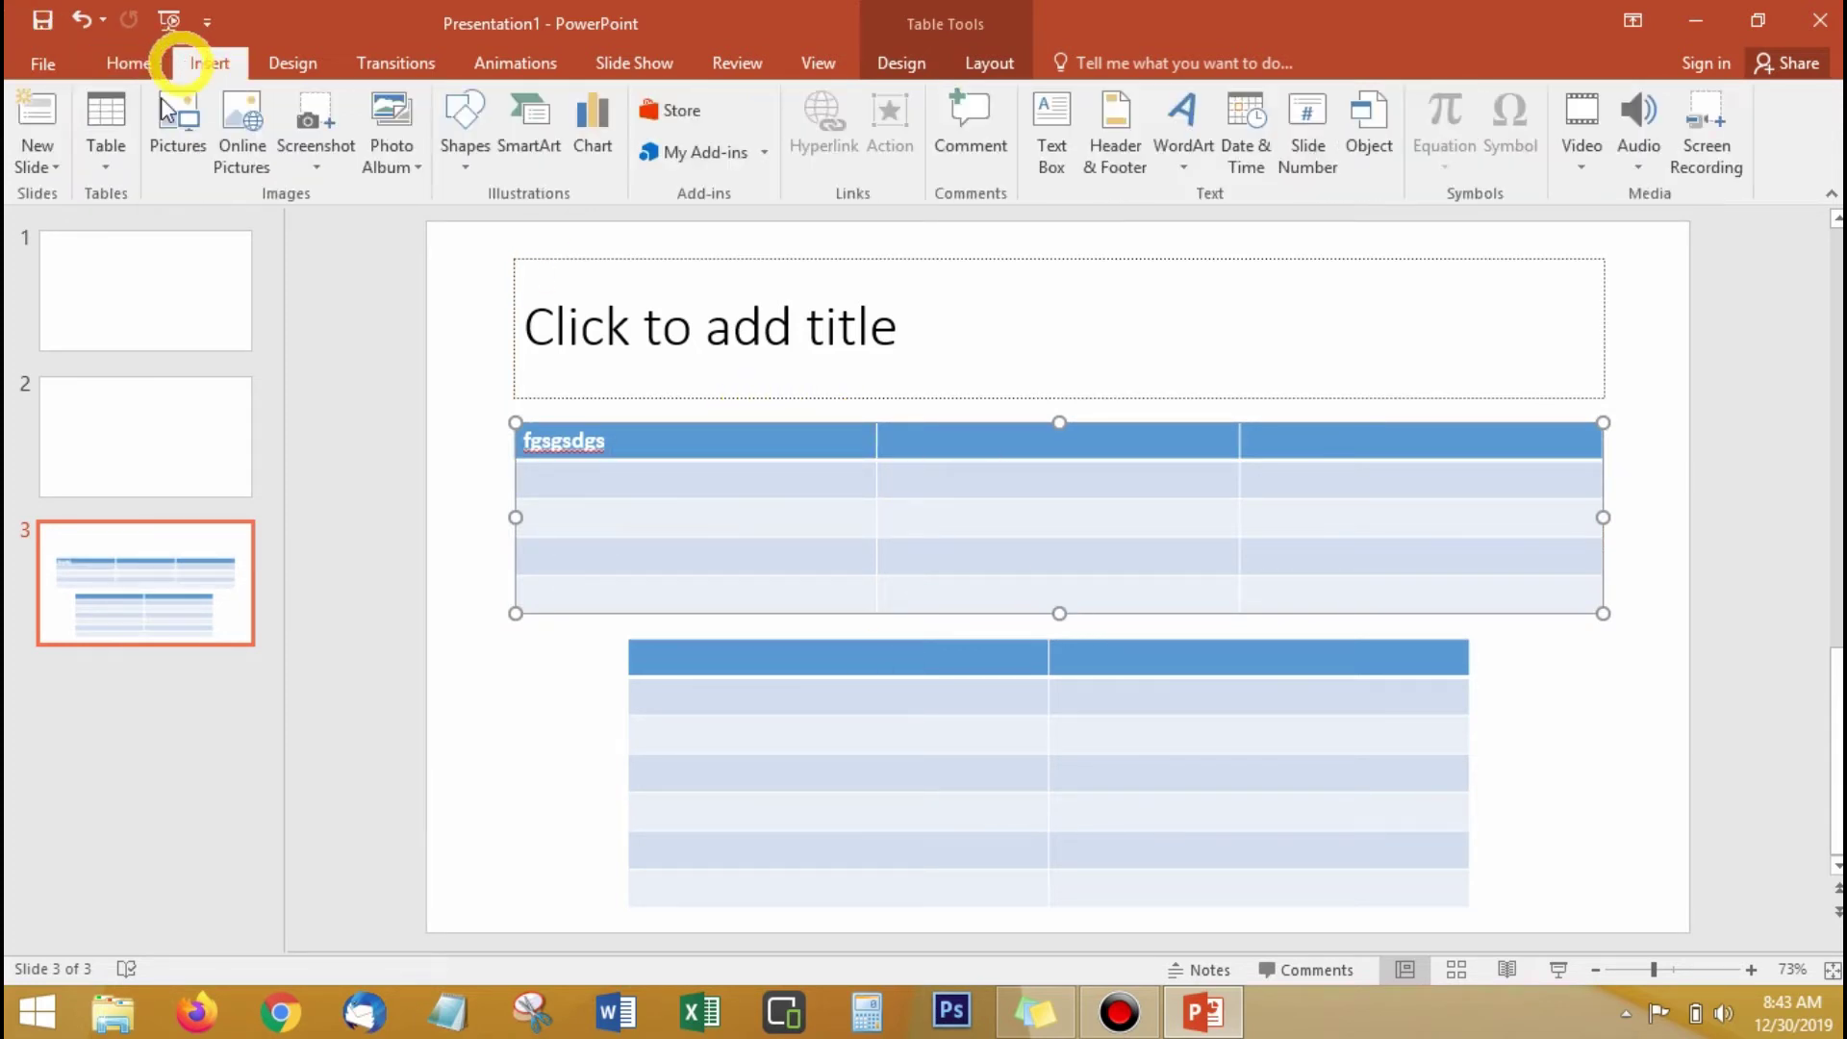
left_click(108, 168)
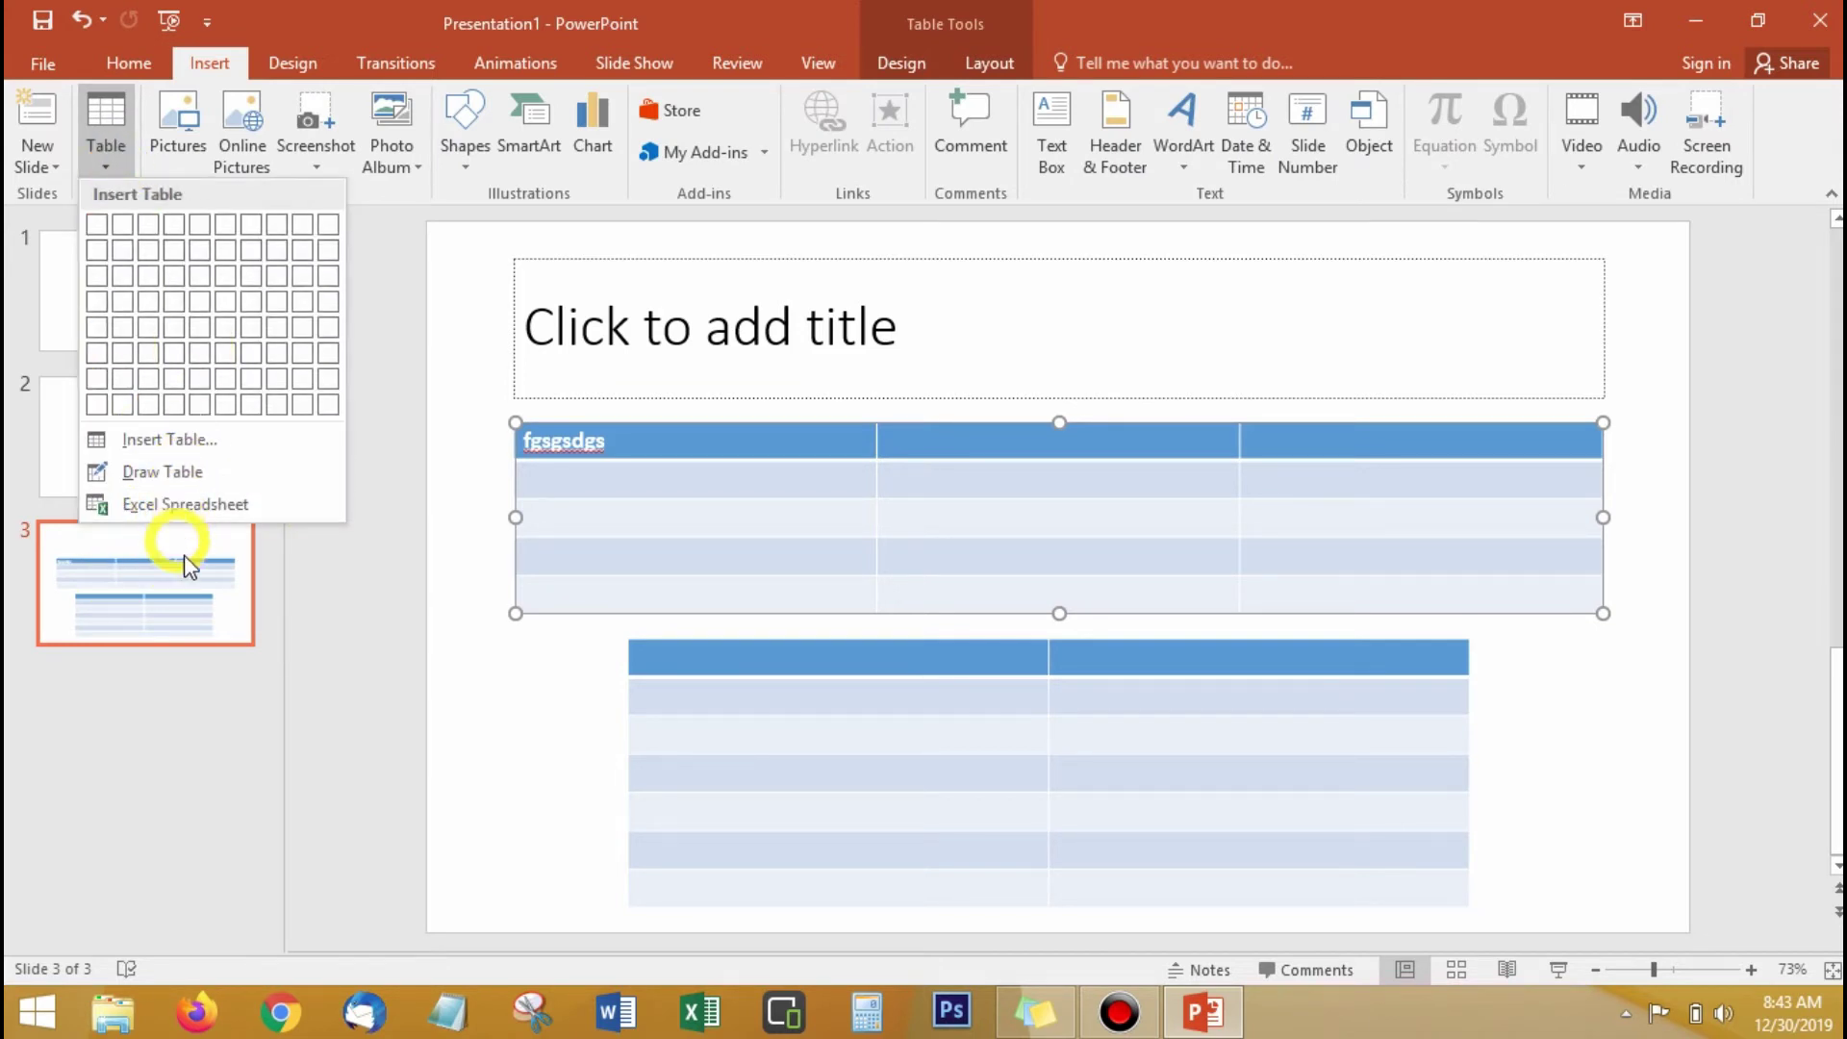
left_click(176, 489)
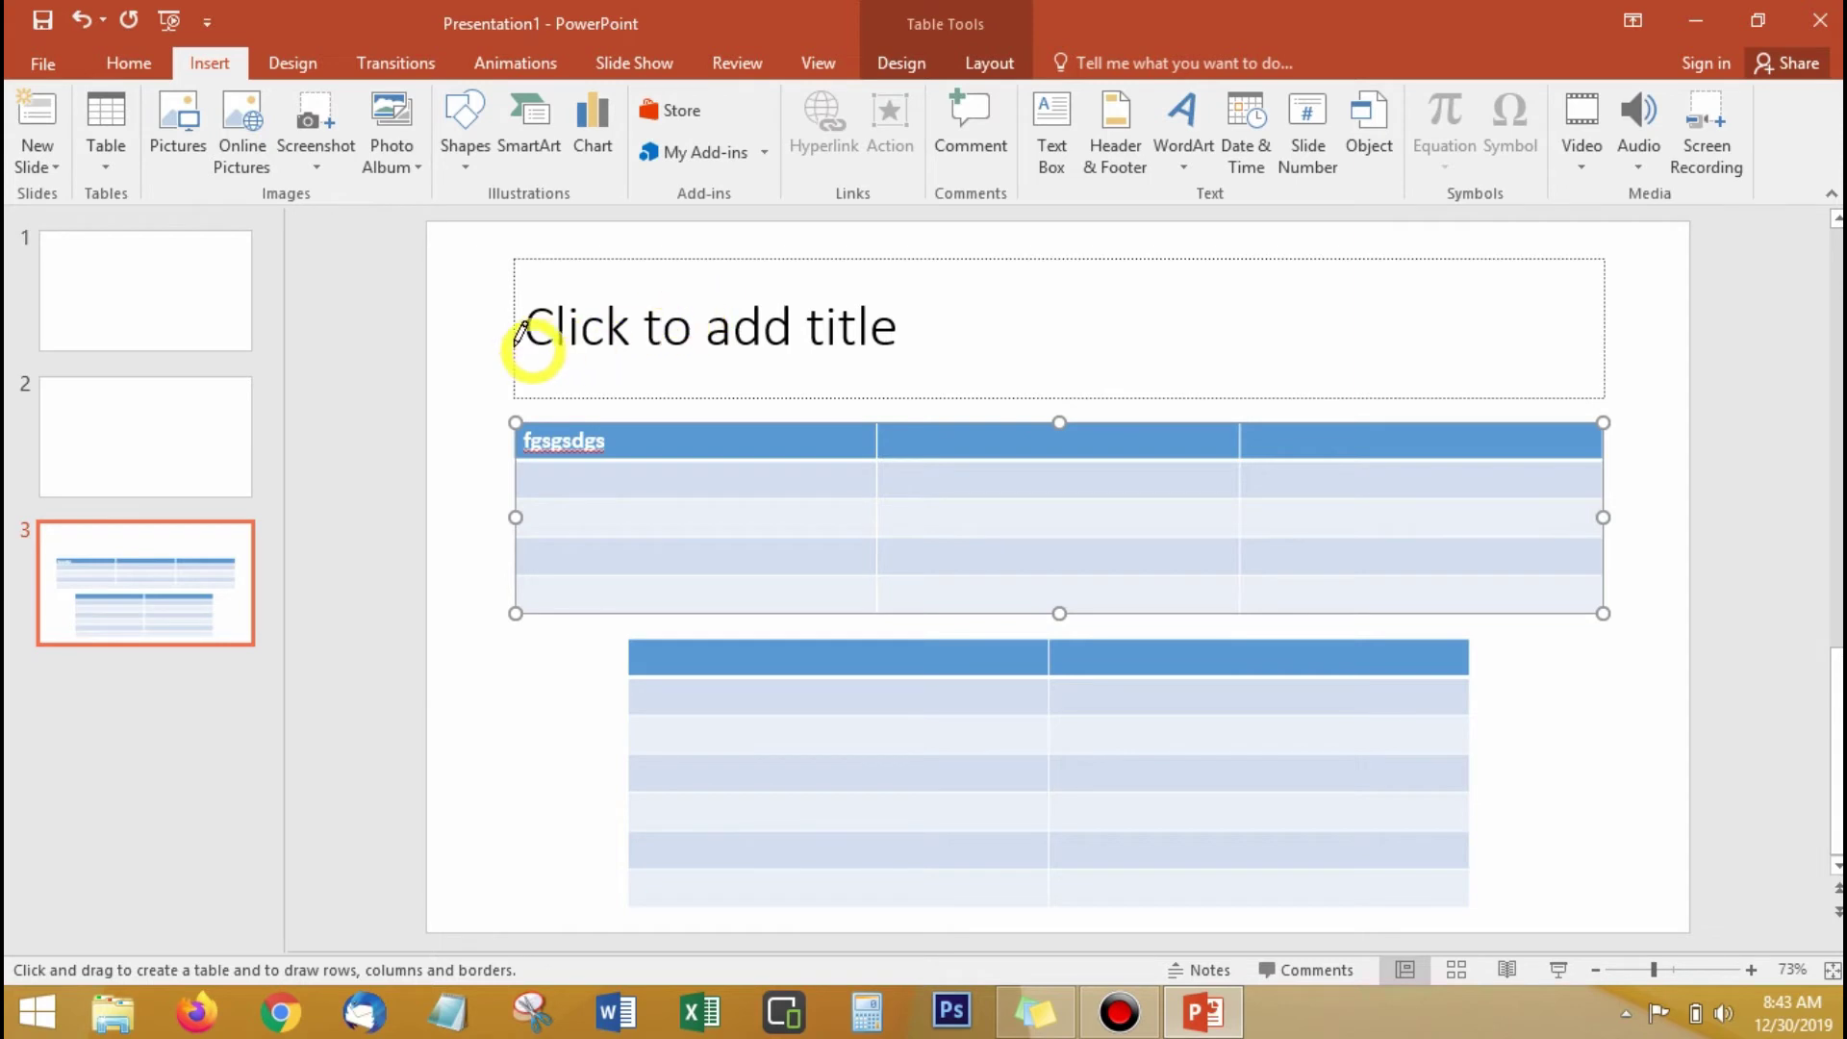
left_click_drag(484, 346, 770, 485)
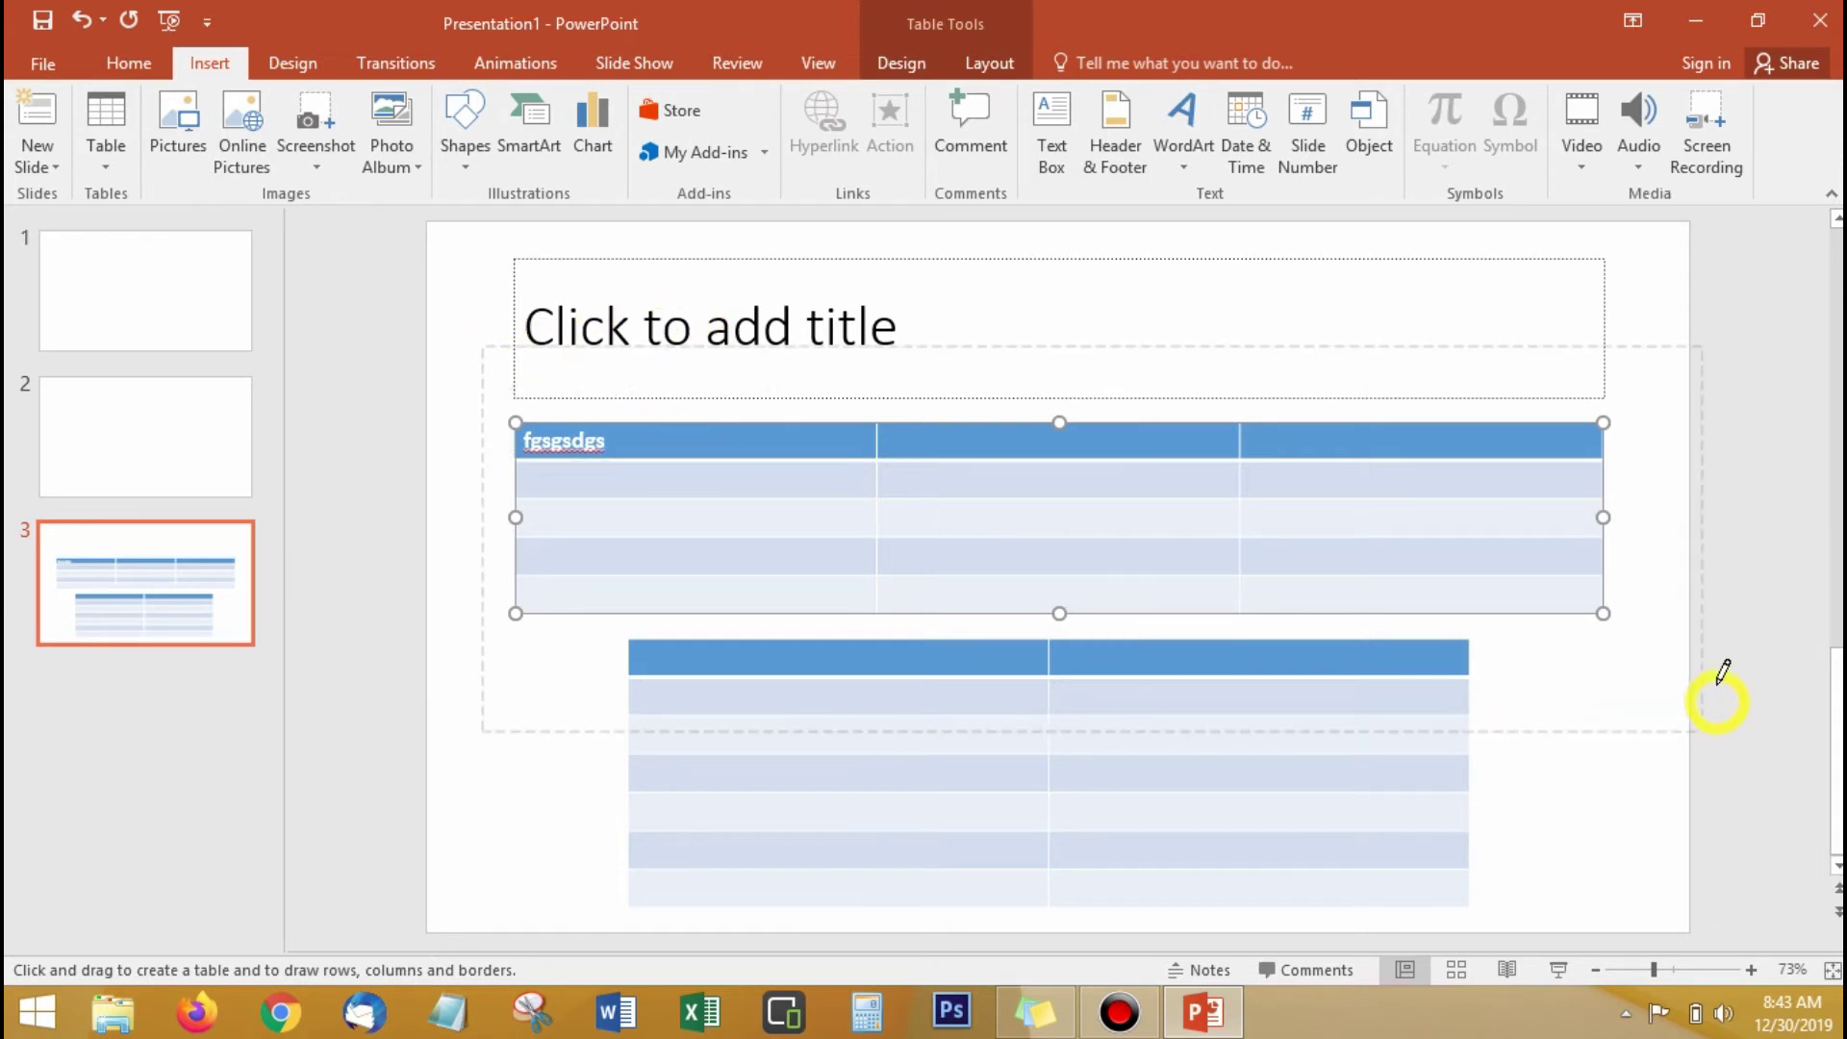
left_click_drag(1041, 581, 1709, 671)
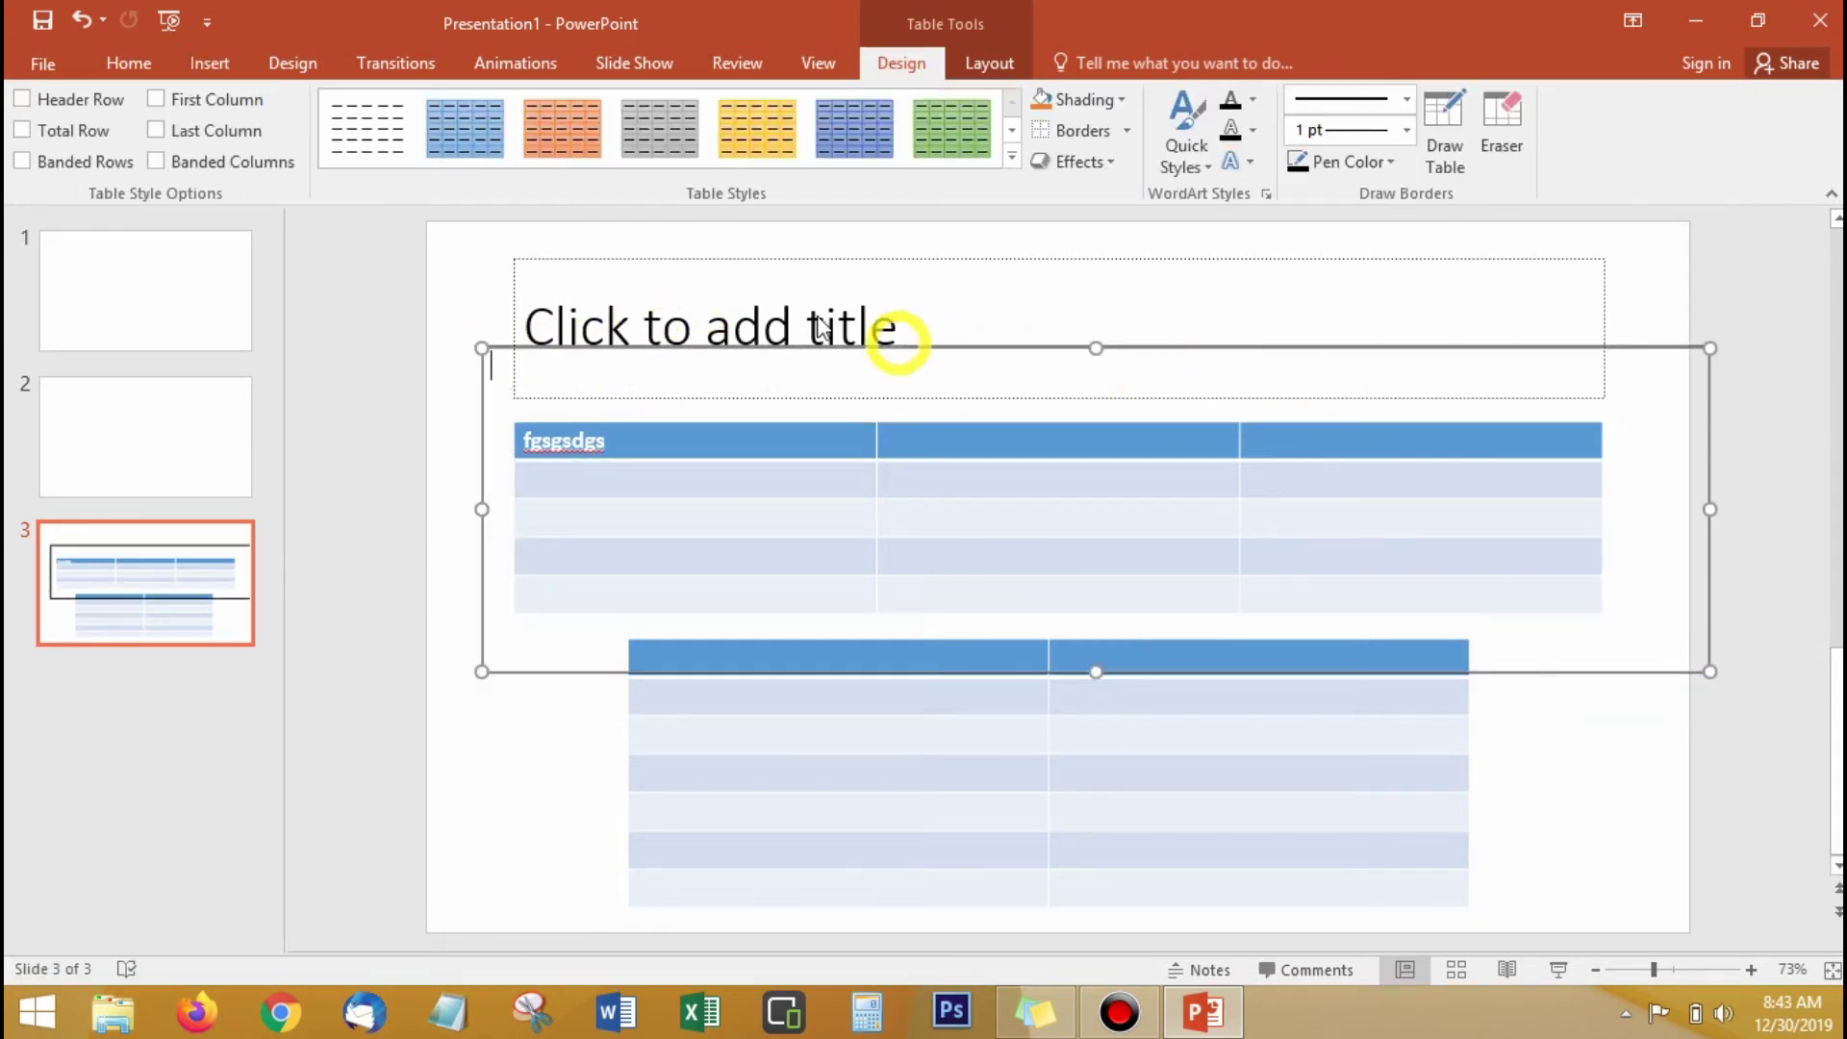
Apply a yellow style to the drawn table, then undo it
left_click(760, 144)
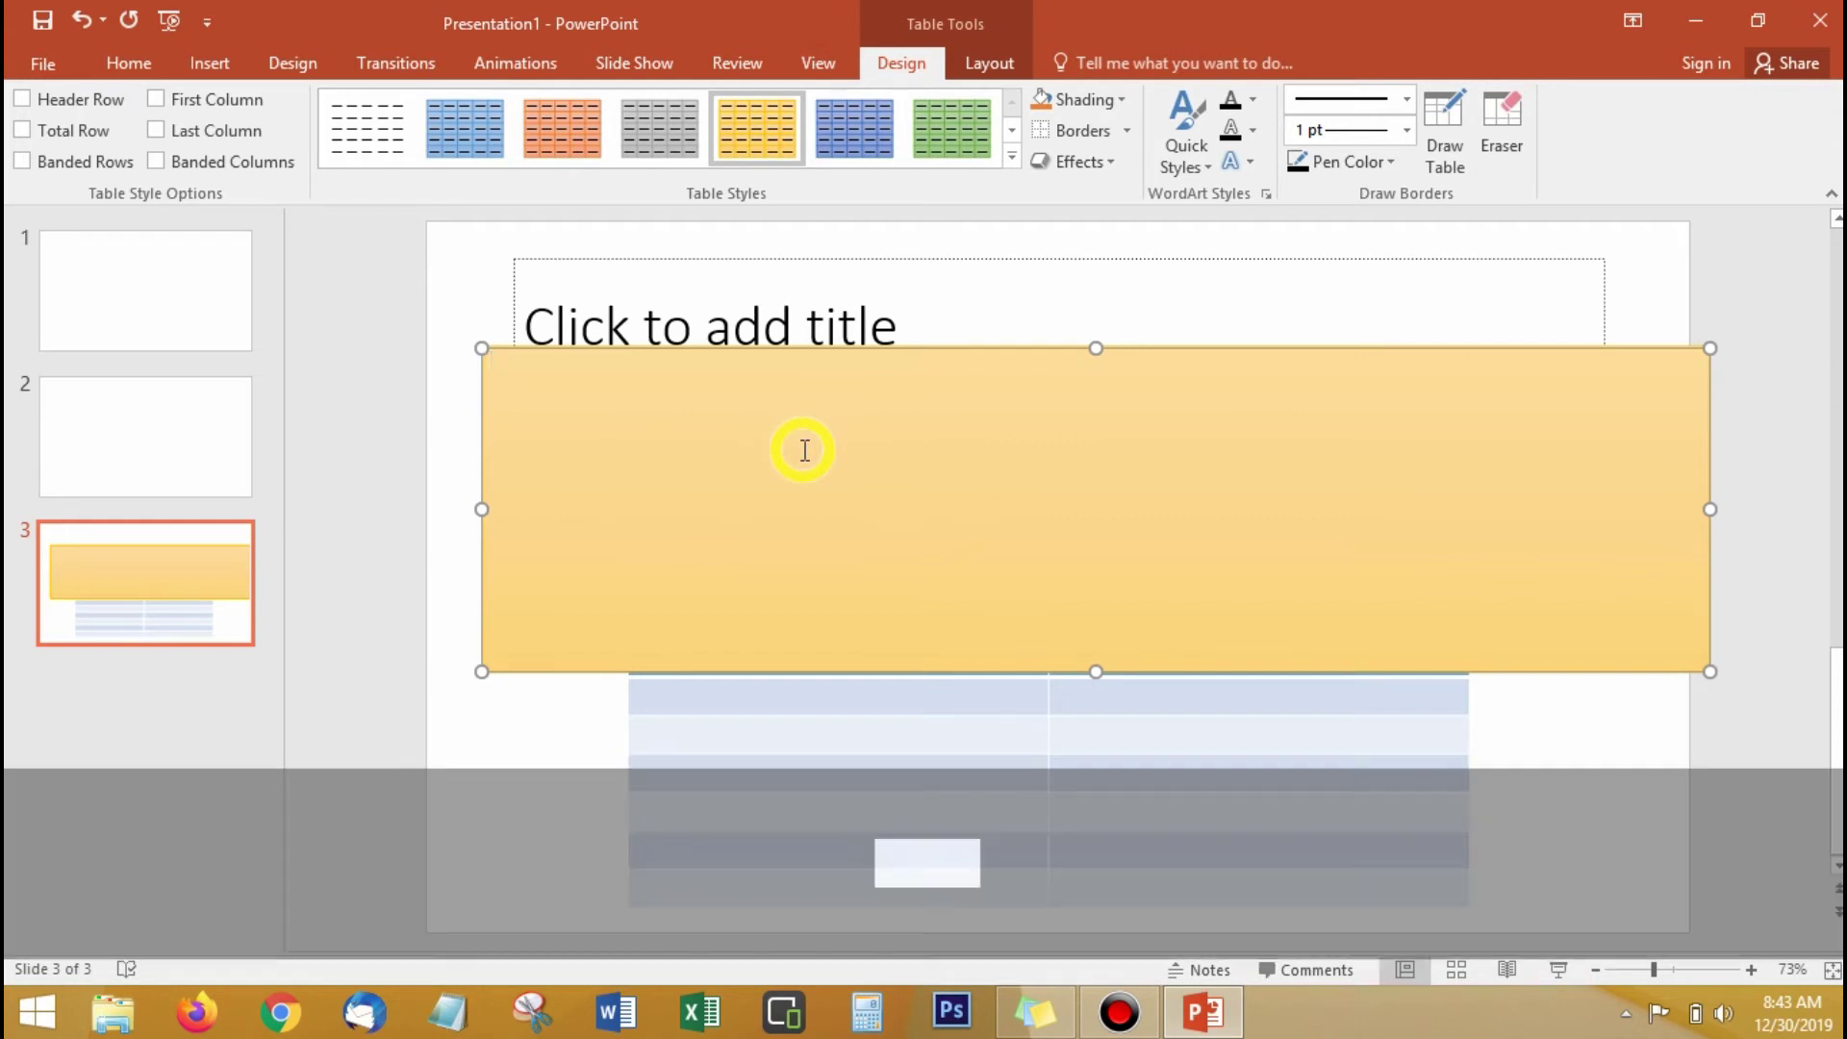
key("ctrl+z")
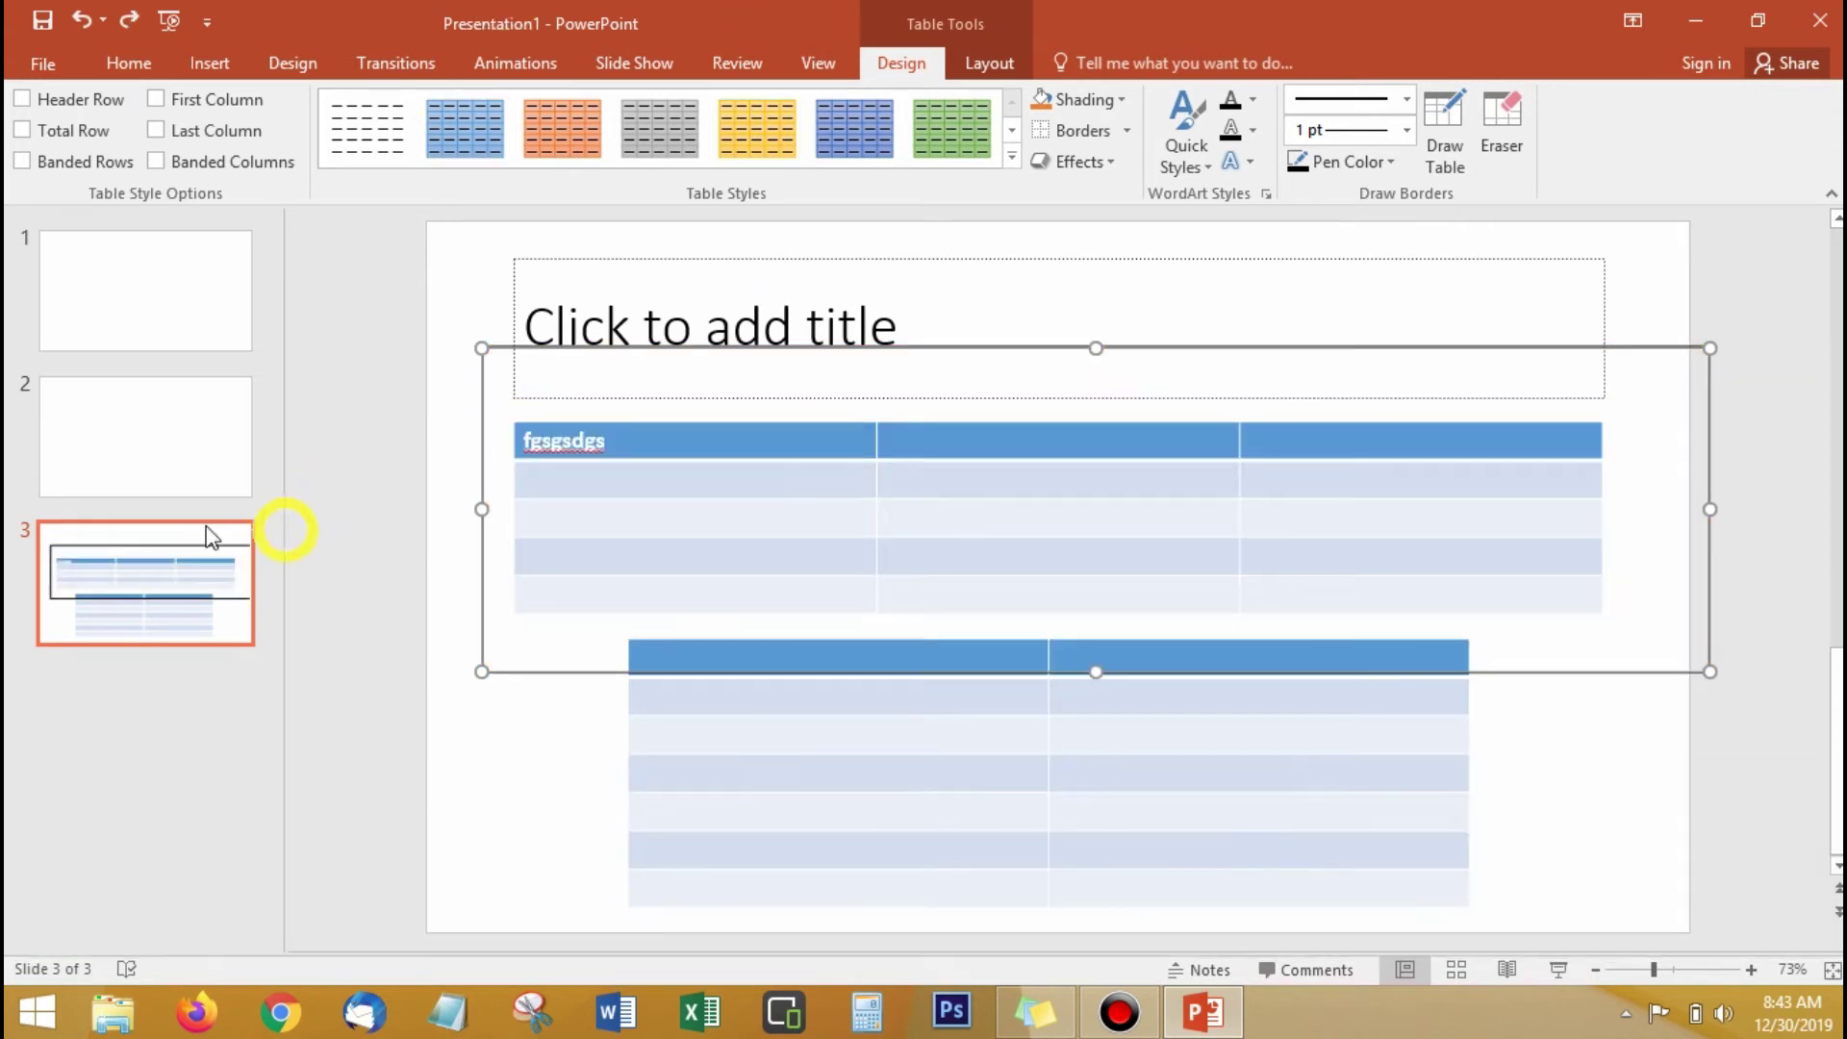
left_click(204, 65)
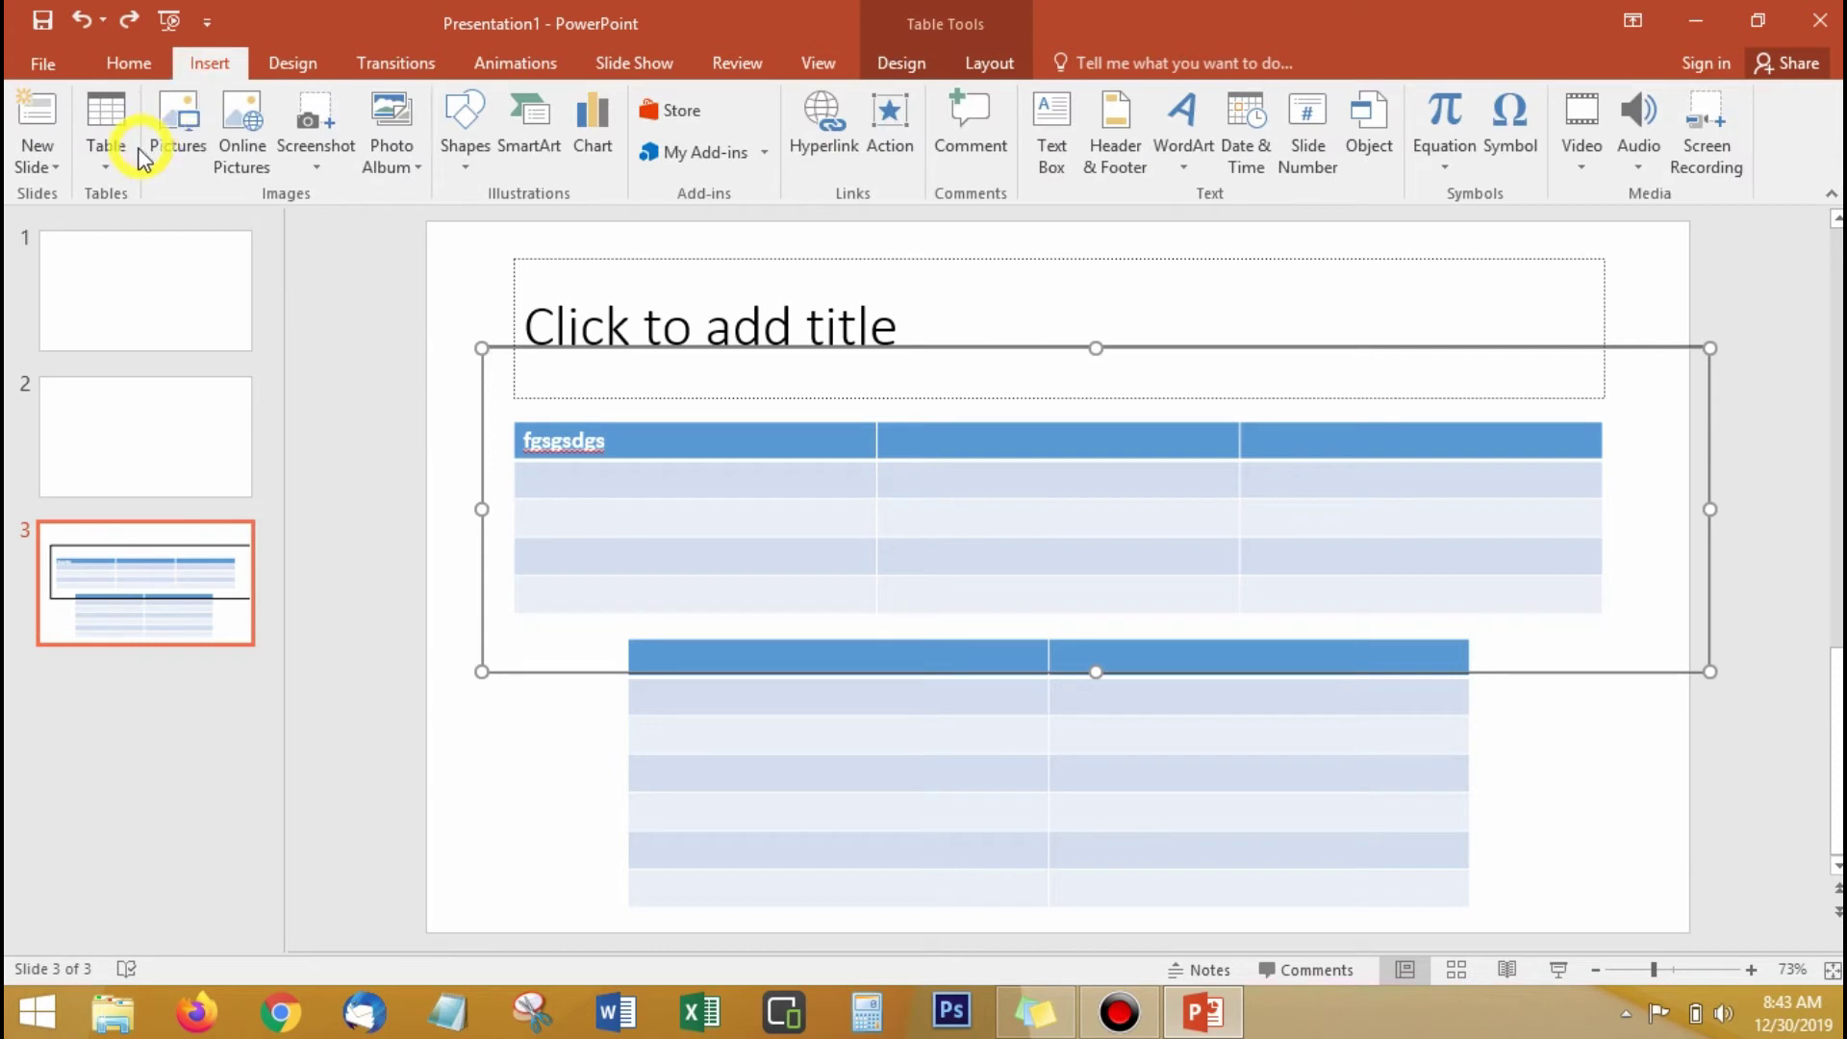
Embed an Excel spreadsheet on slide 3, enlarge it and move it down-left
left_click(108, 158)
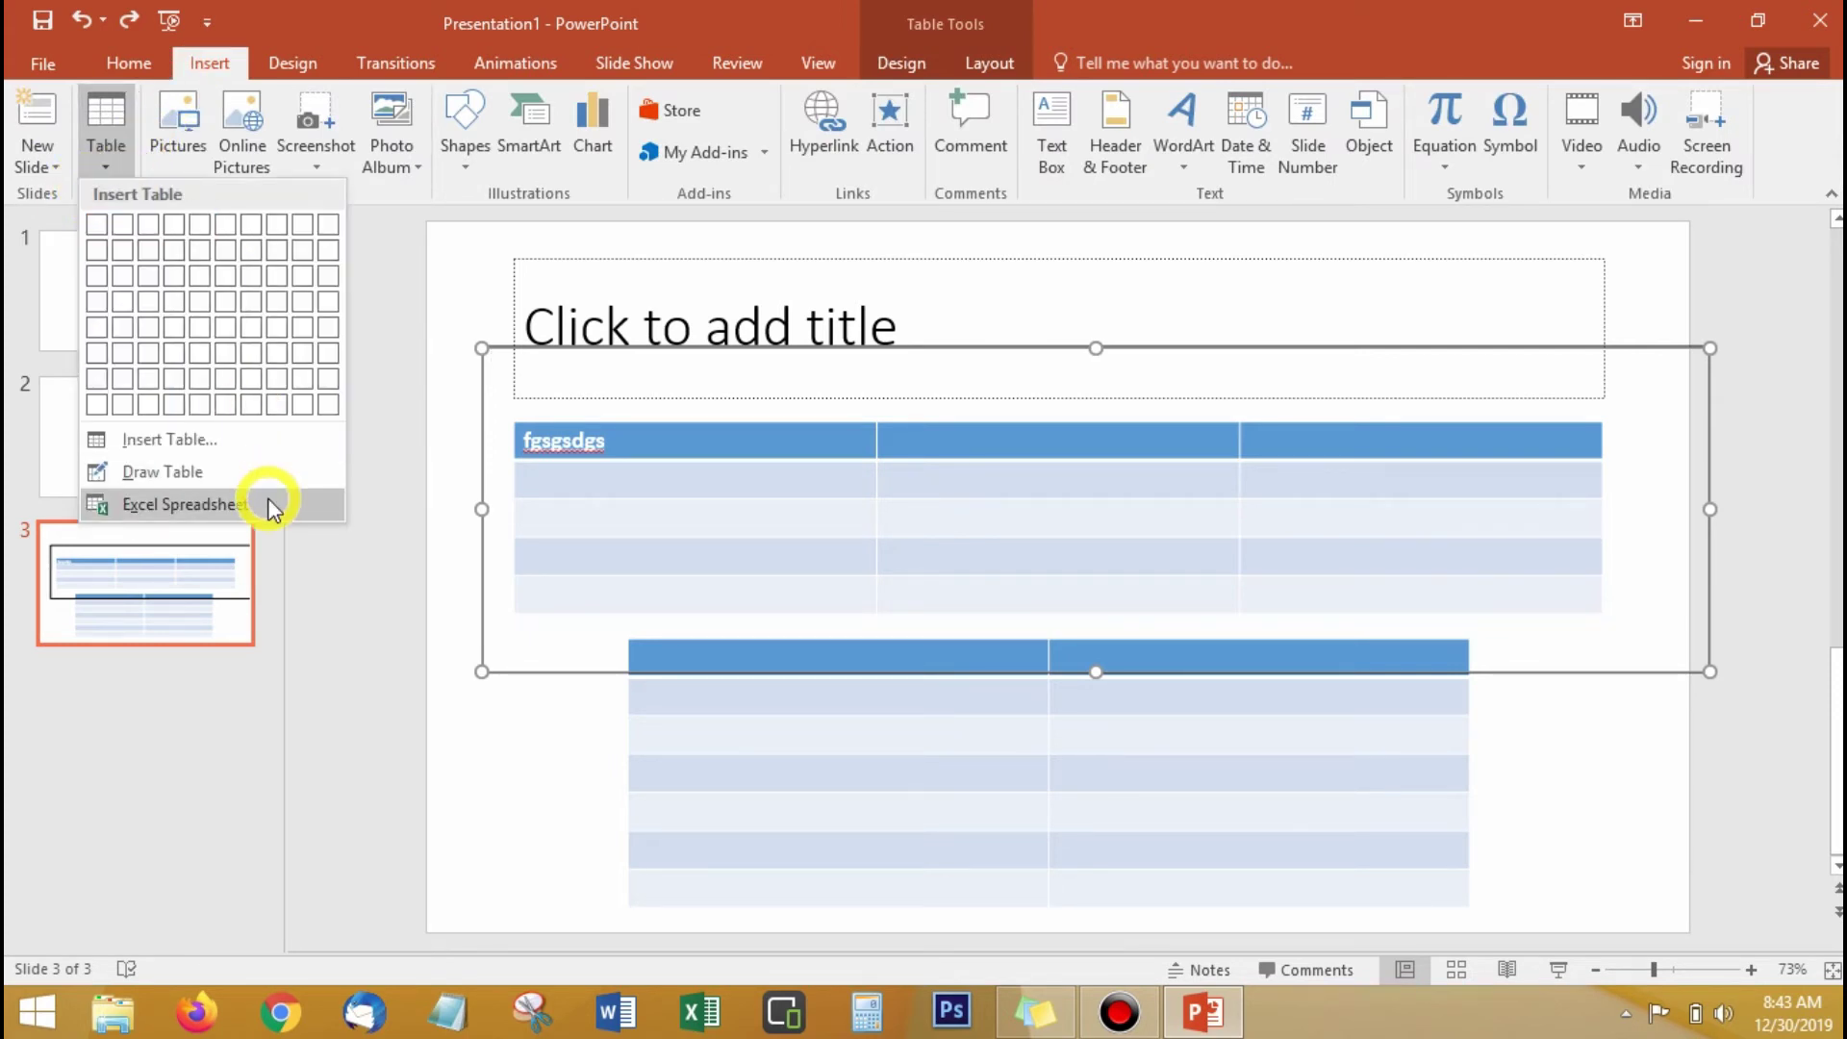
left_click(225, 516)
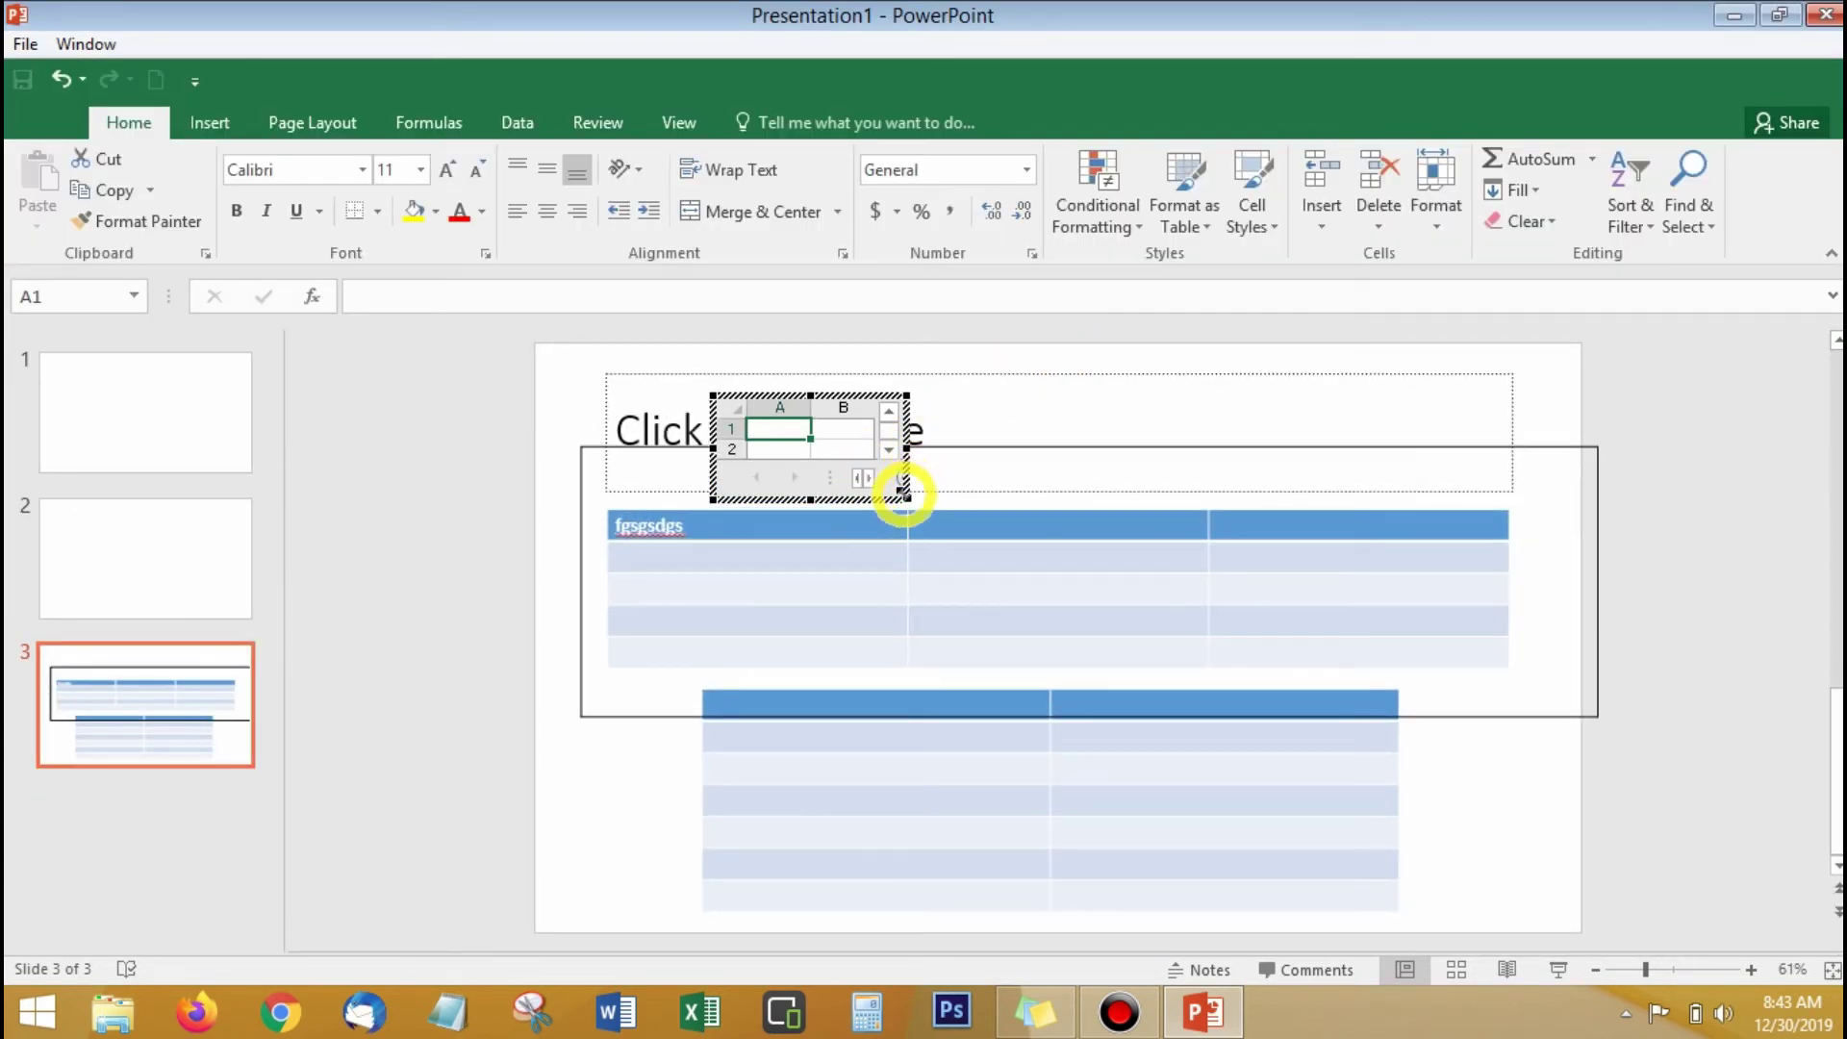
left_click_drag(905, 497, 1519, 743)
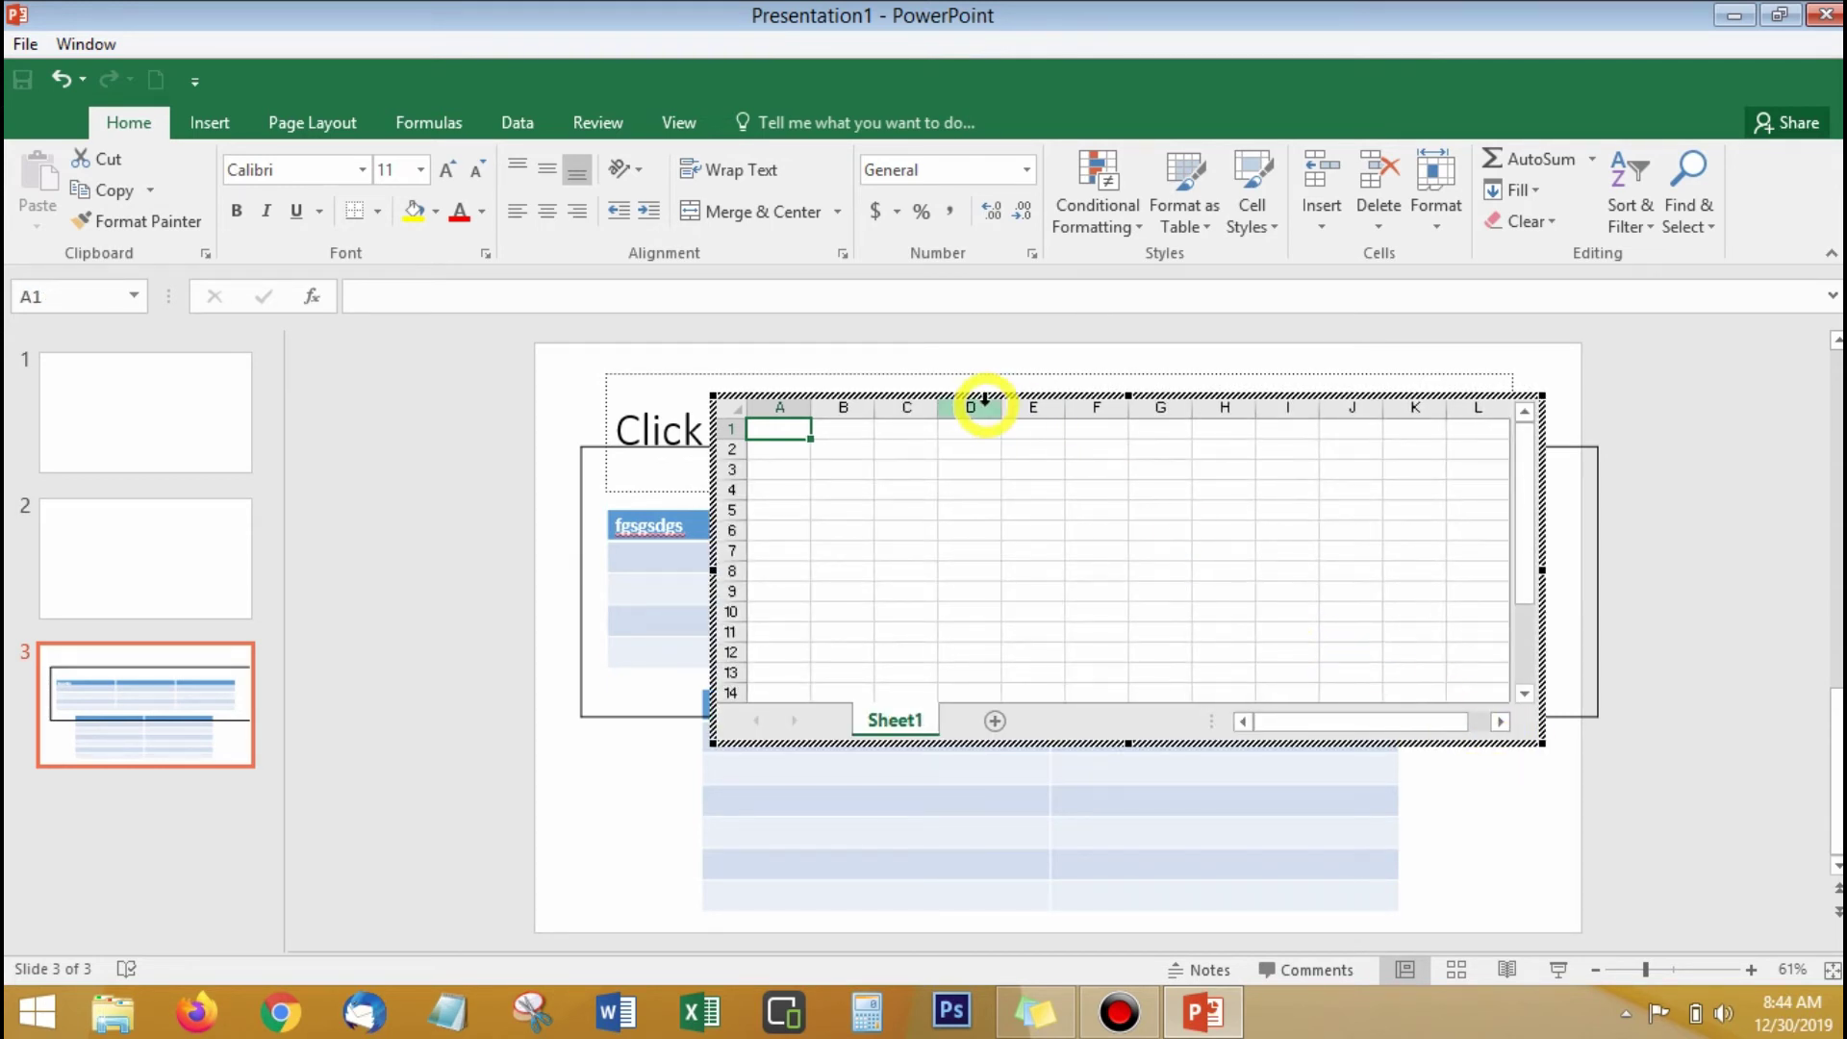
left_click_drag(946, 404, 912, 444)
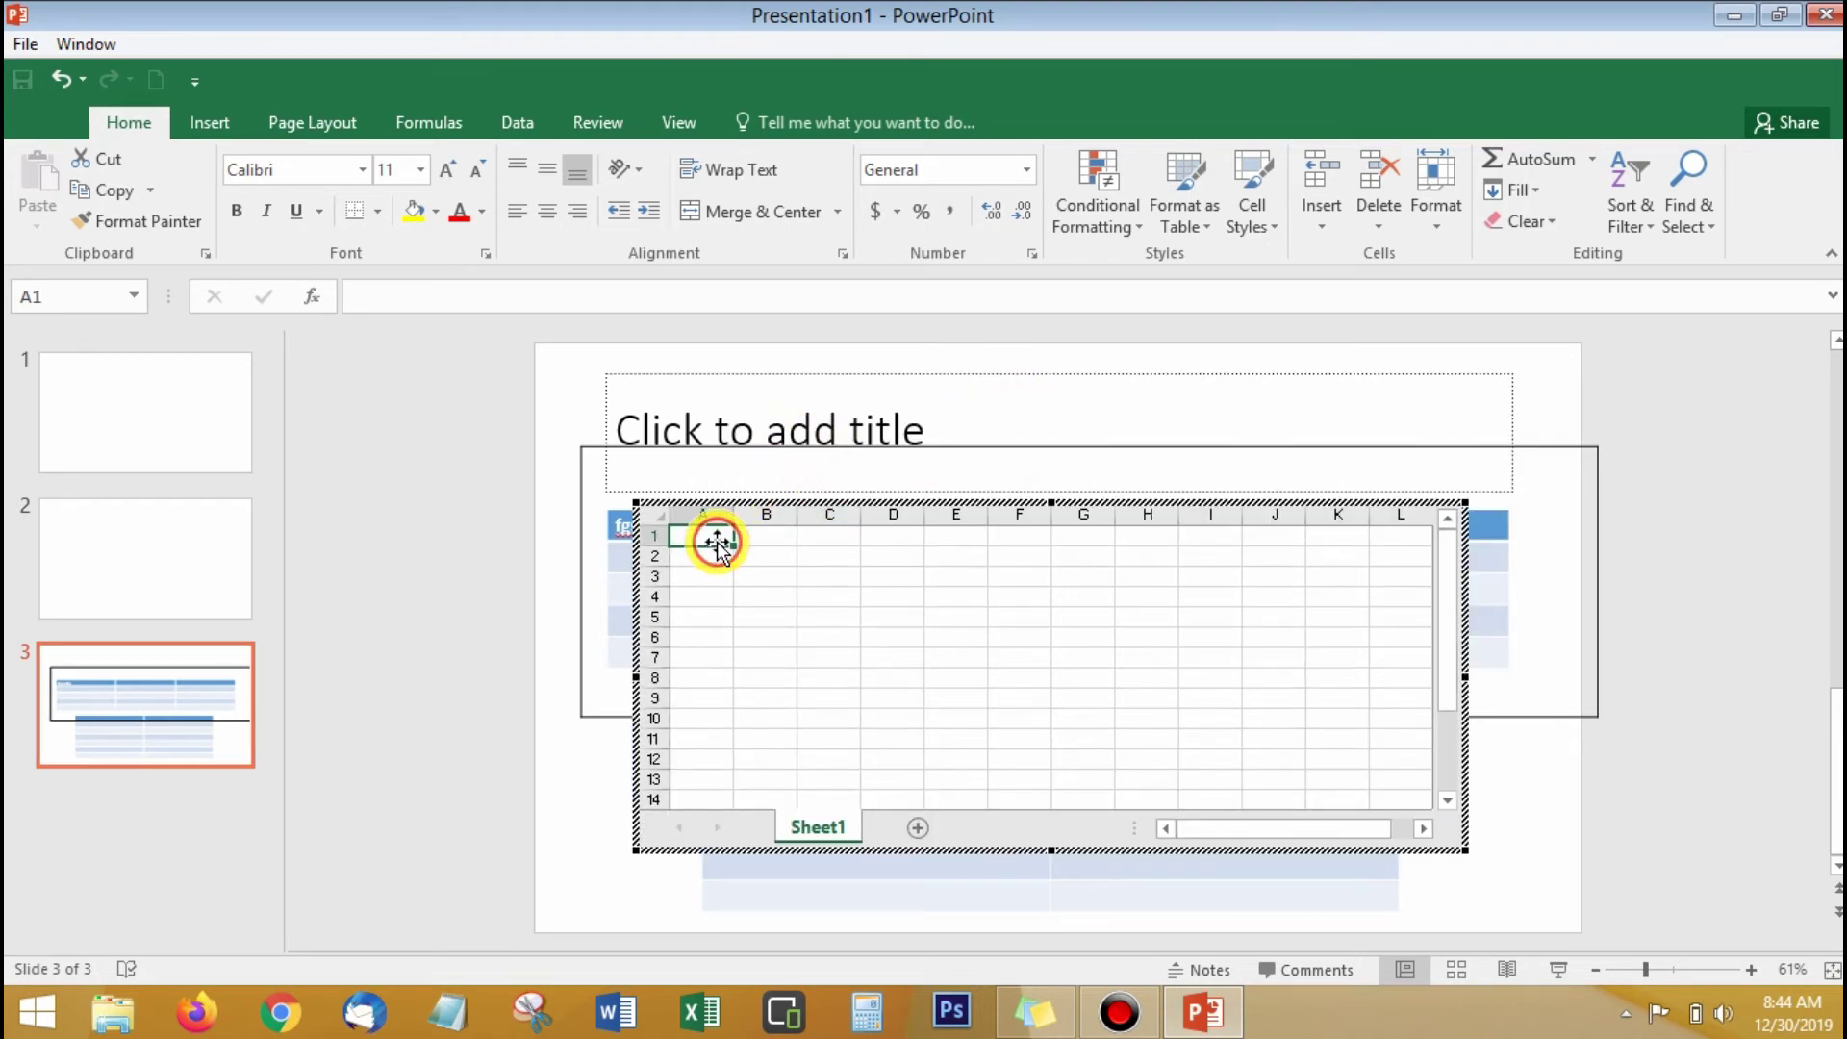
Enter 1 and 2 in A1:A2 and fill the series down to 13
type("1")
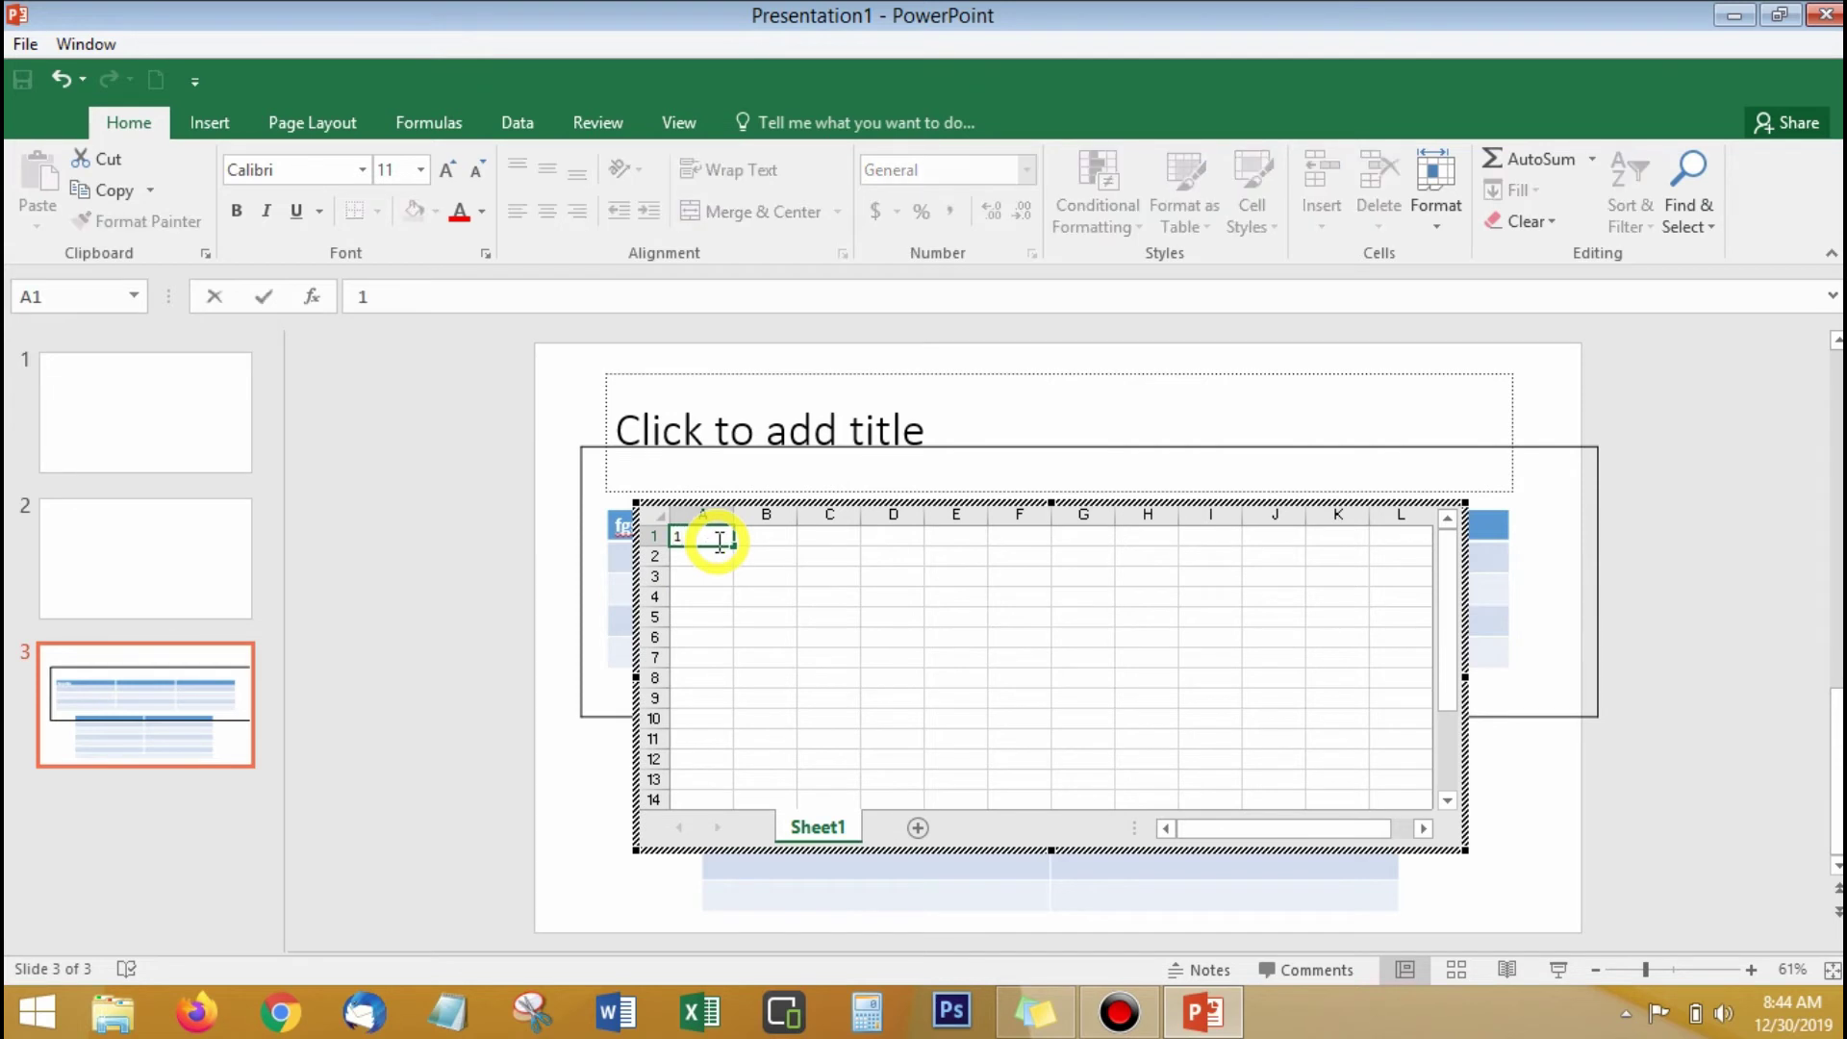
key("Return")
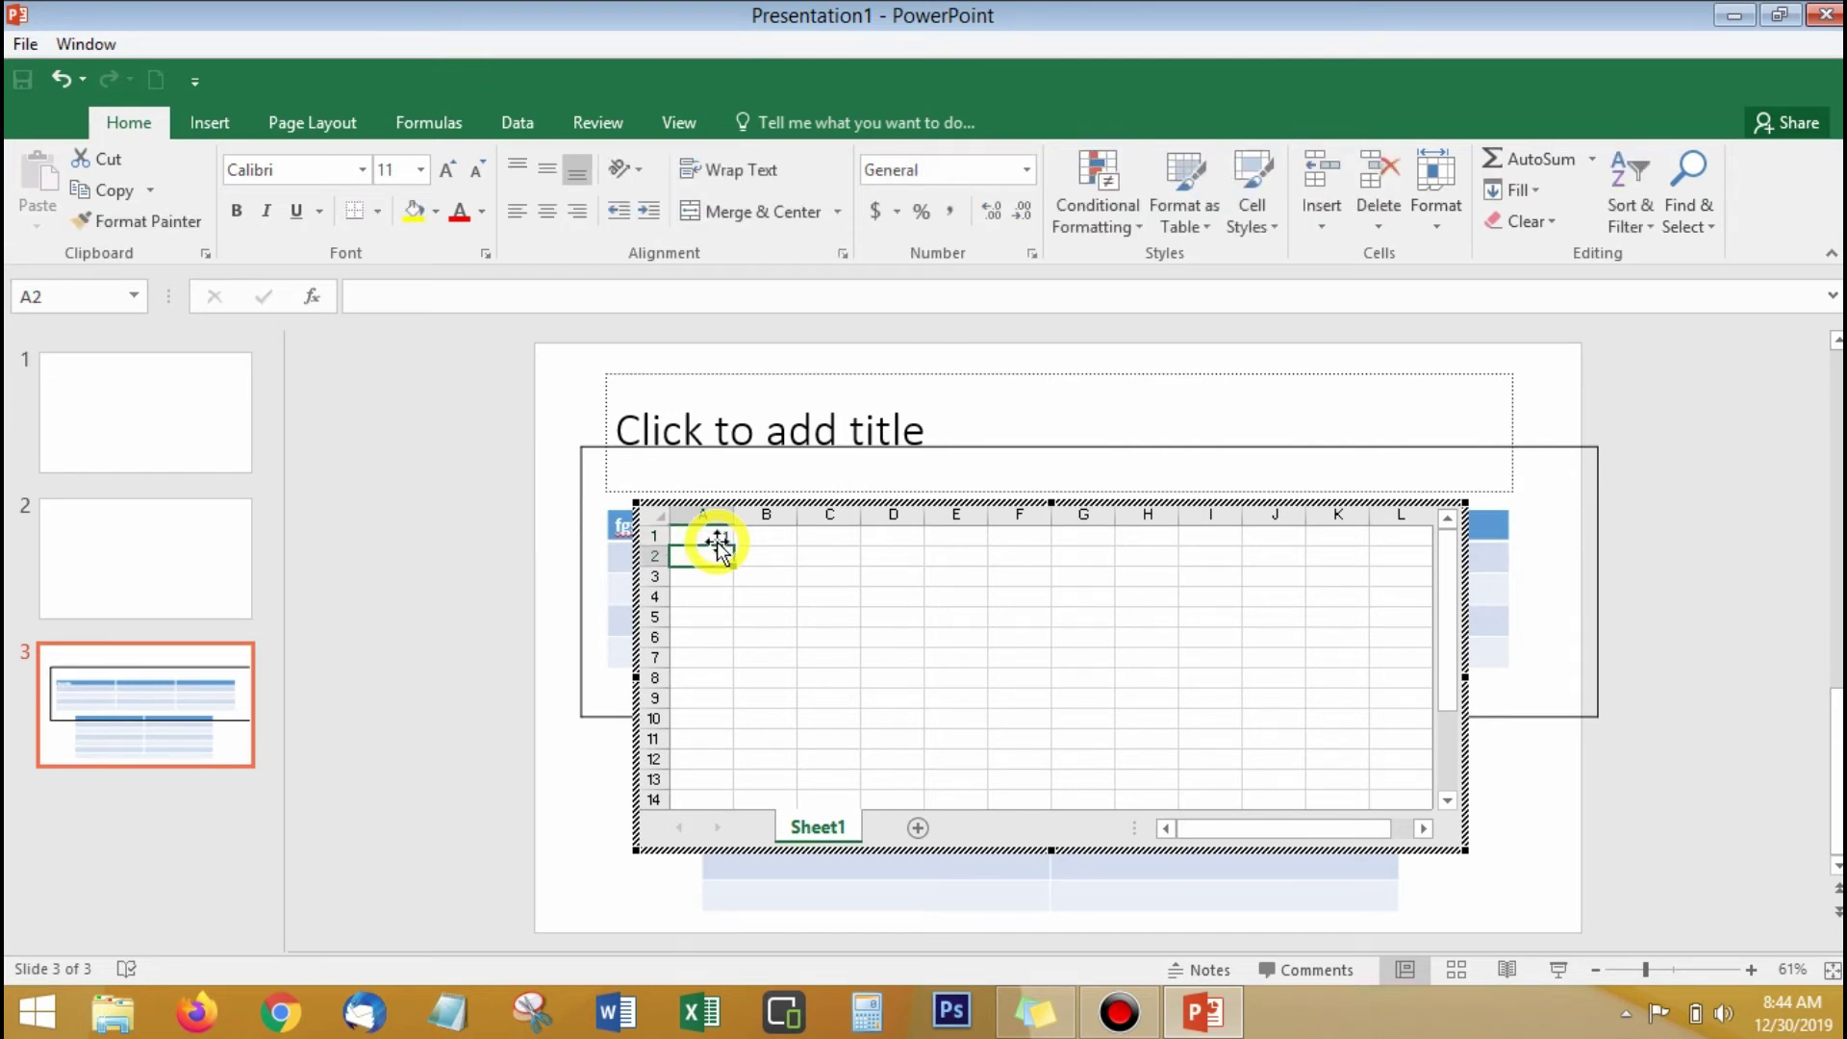
type("2")
key("Return")
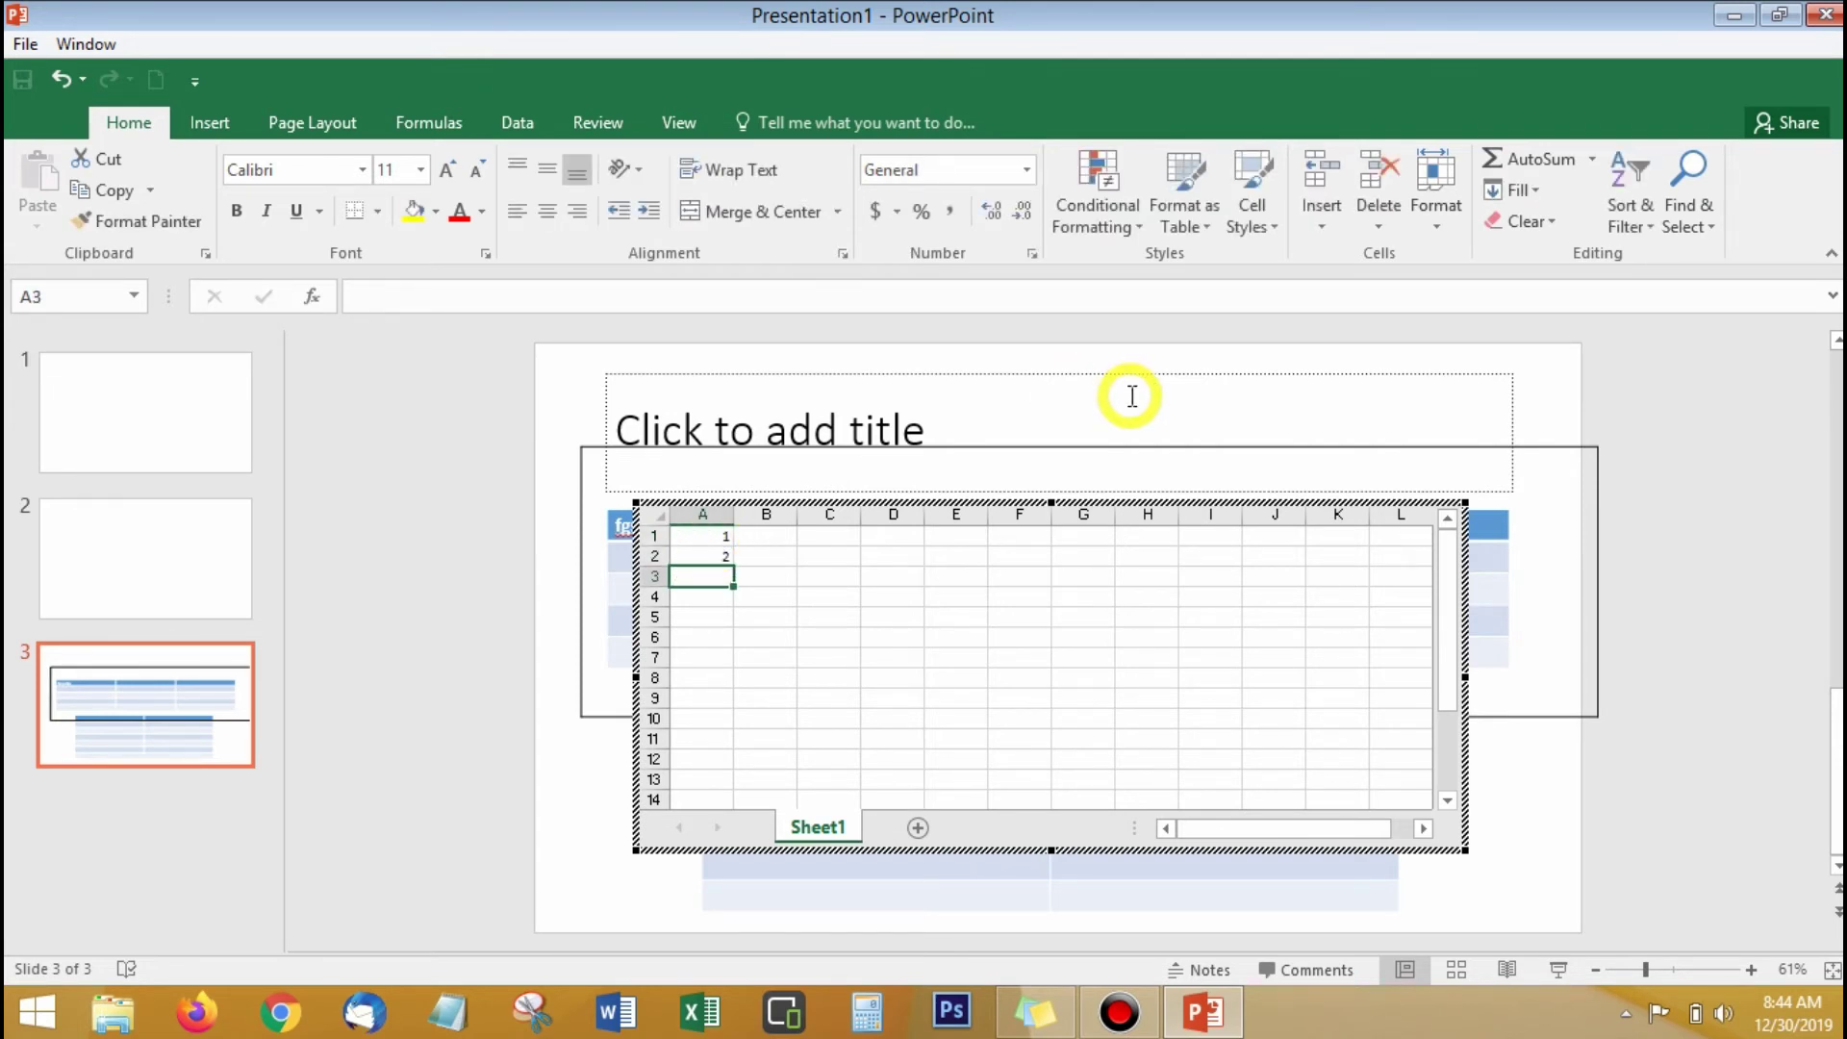
mouse_move(702, 535)
left_mouse_down()
mouse_move(738, 565)
mouse_move(712, 784)
left_mouse_up()
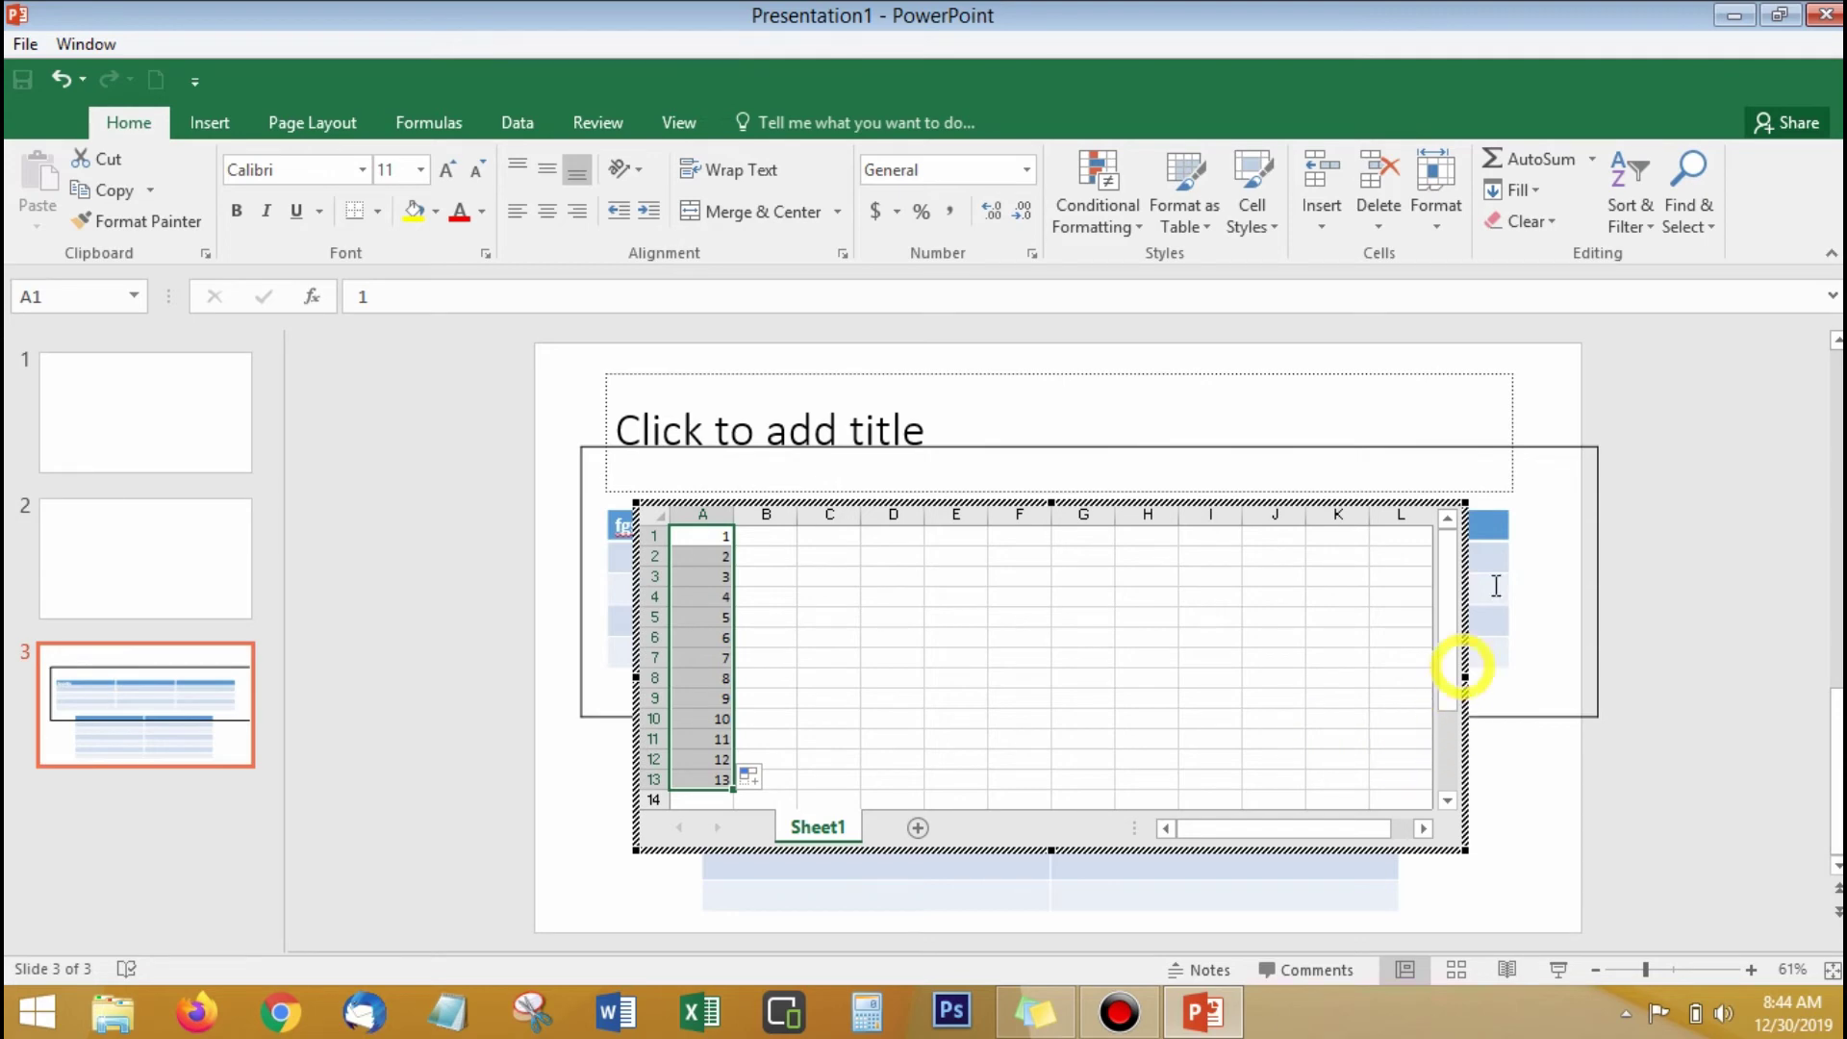
left_click(1697, 420)
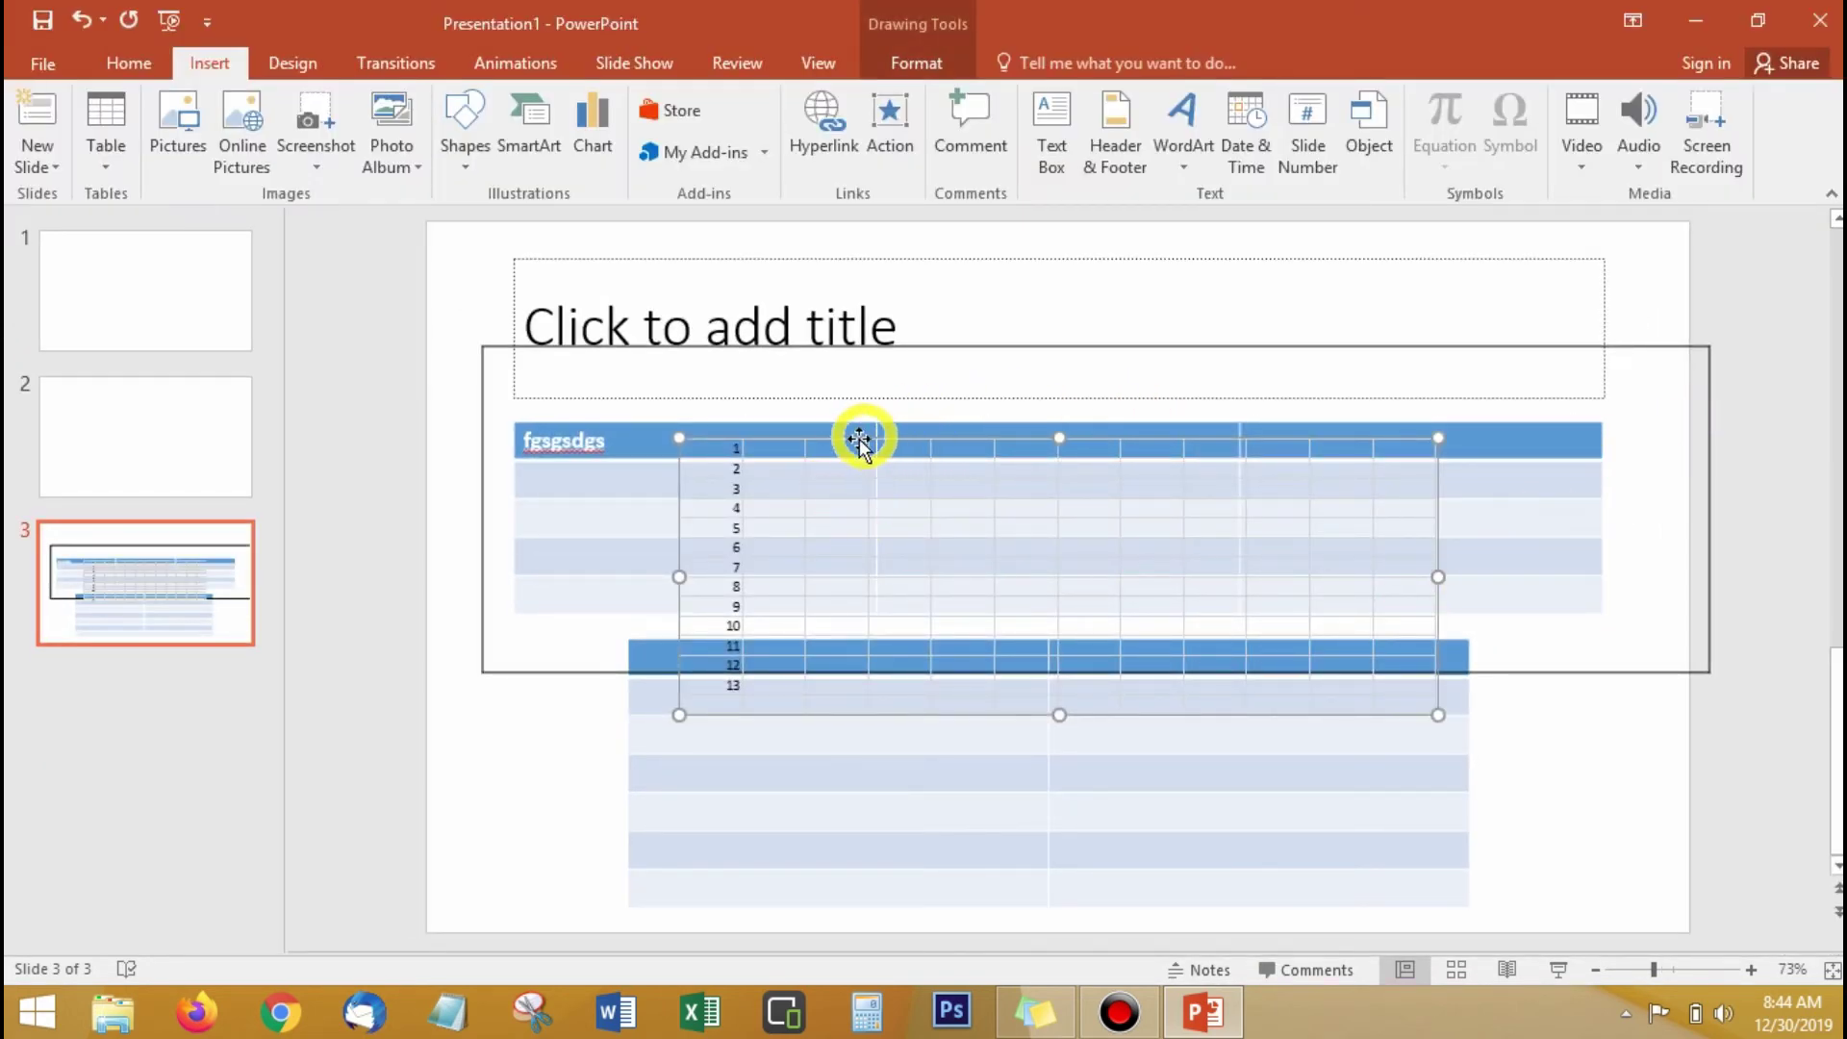
Cut the worksheet from slide 3, paste it onto slide 2 and enlarge it
mouse_move(870, 440)
left_mouse_down()
mouse_move(644, 638)
mouse_move(739, 479)
left_mouse_up()
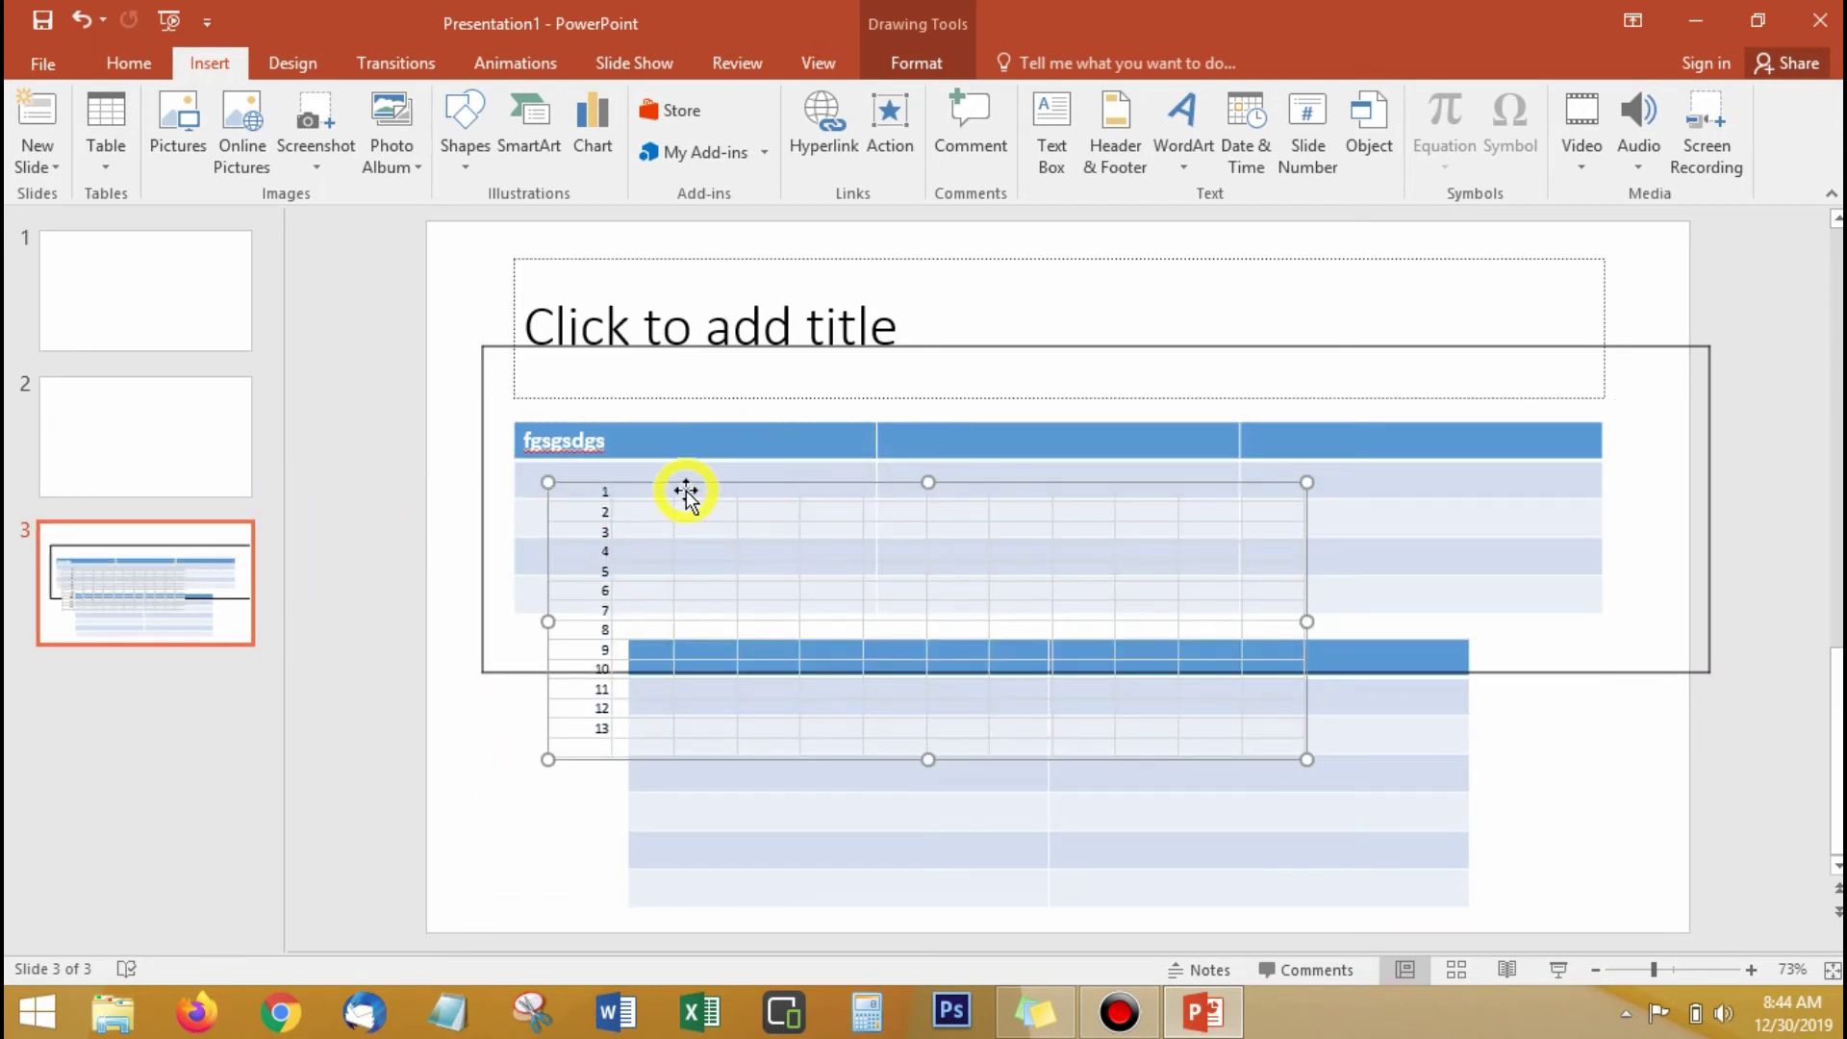
key("ctrl+x")
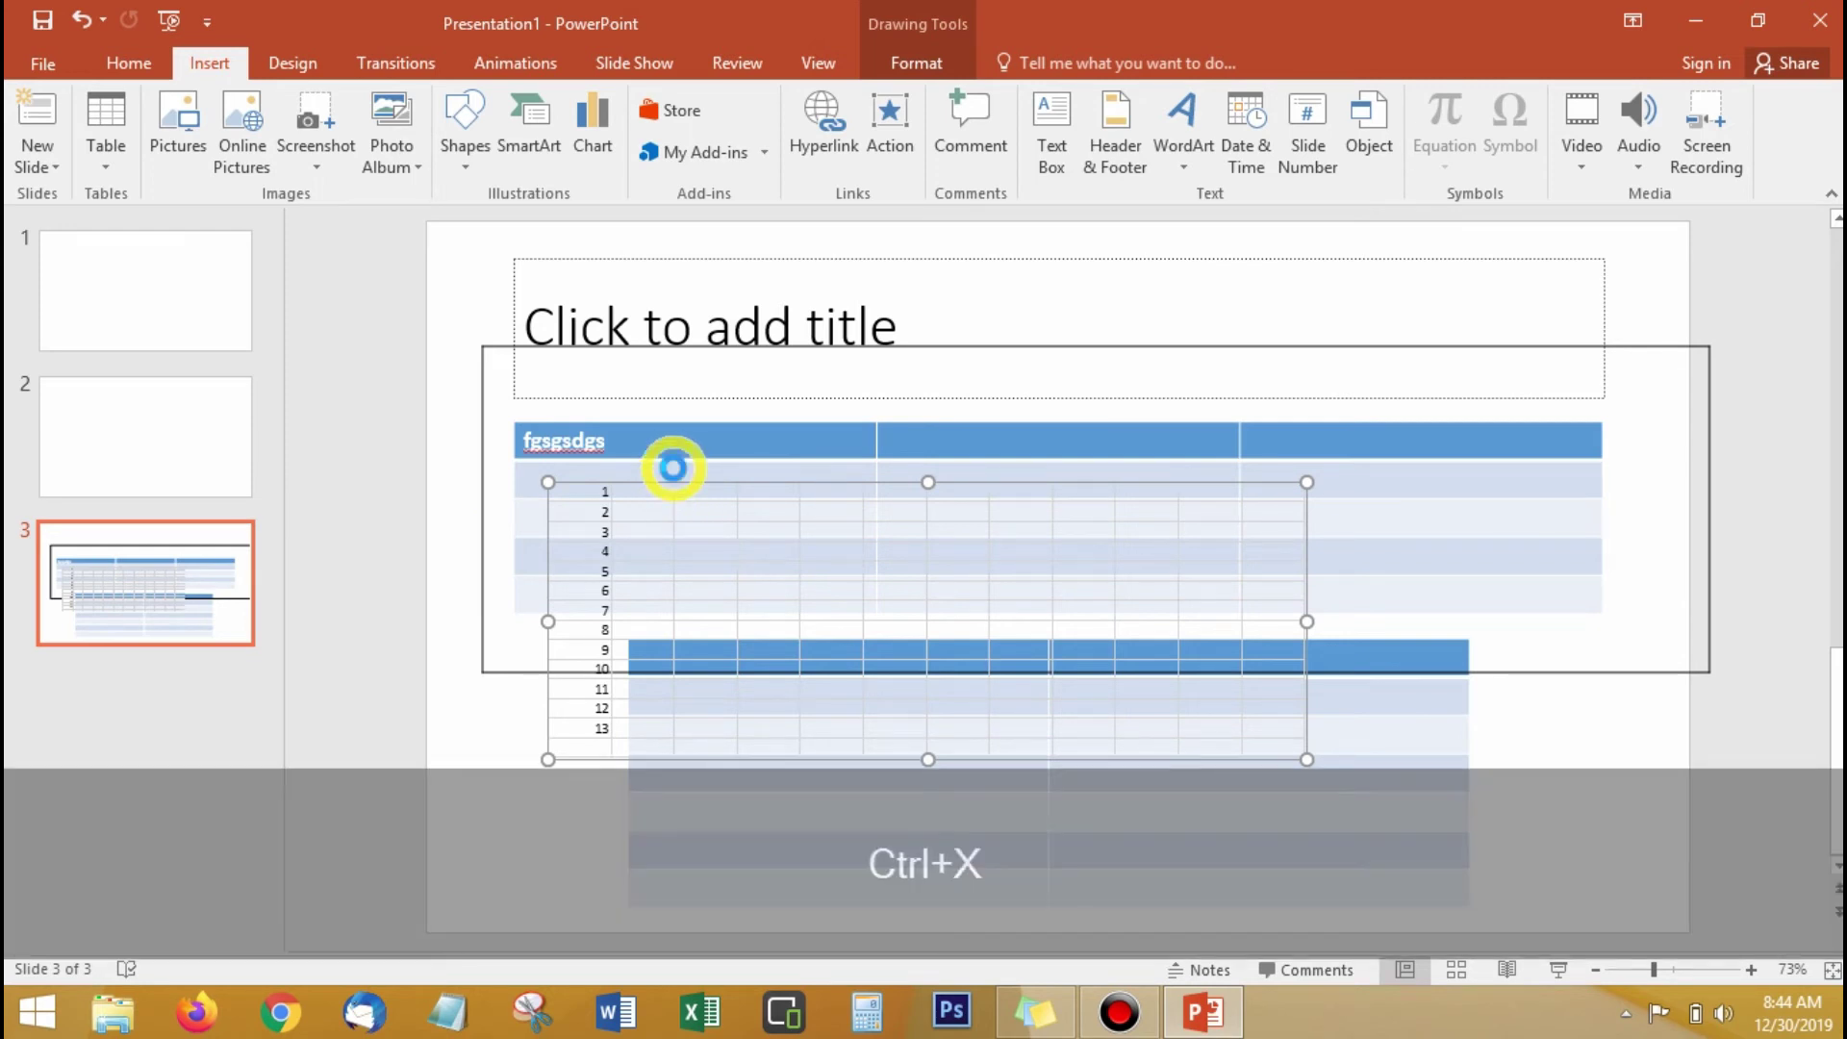
left_click(144, 409)
left_click(895, 492)
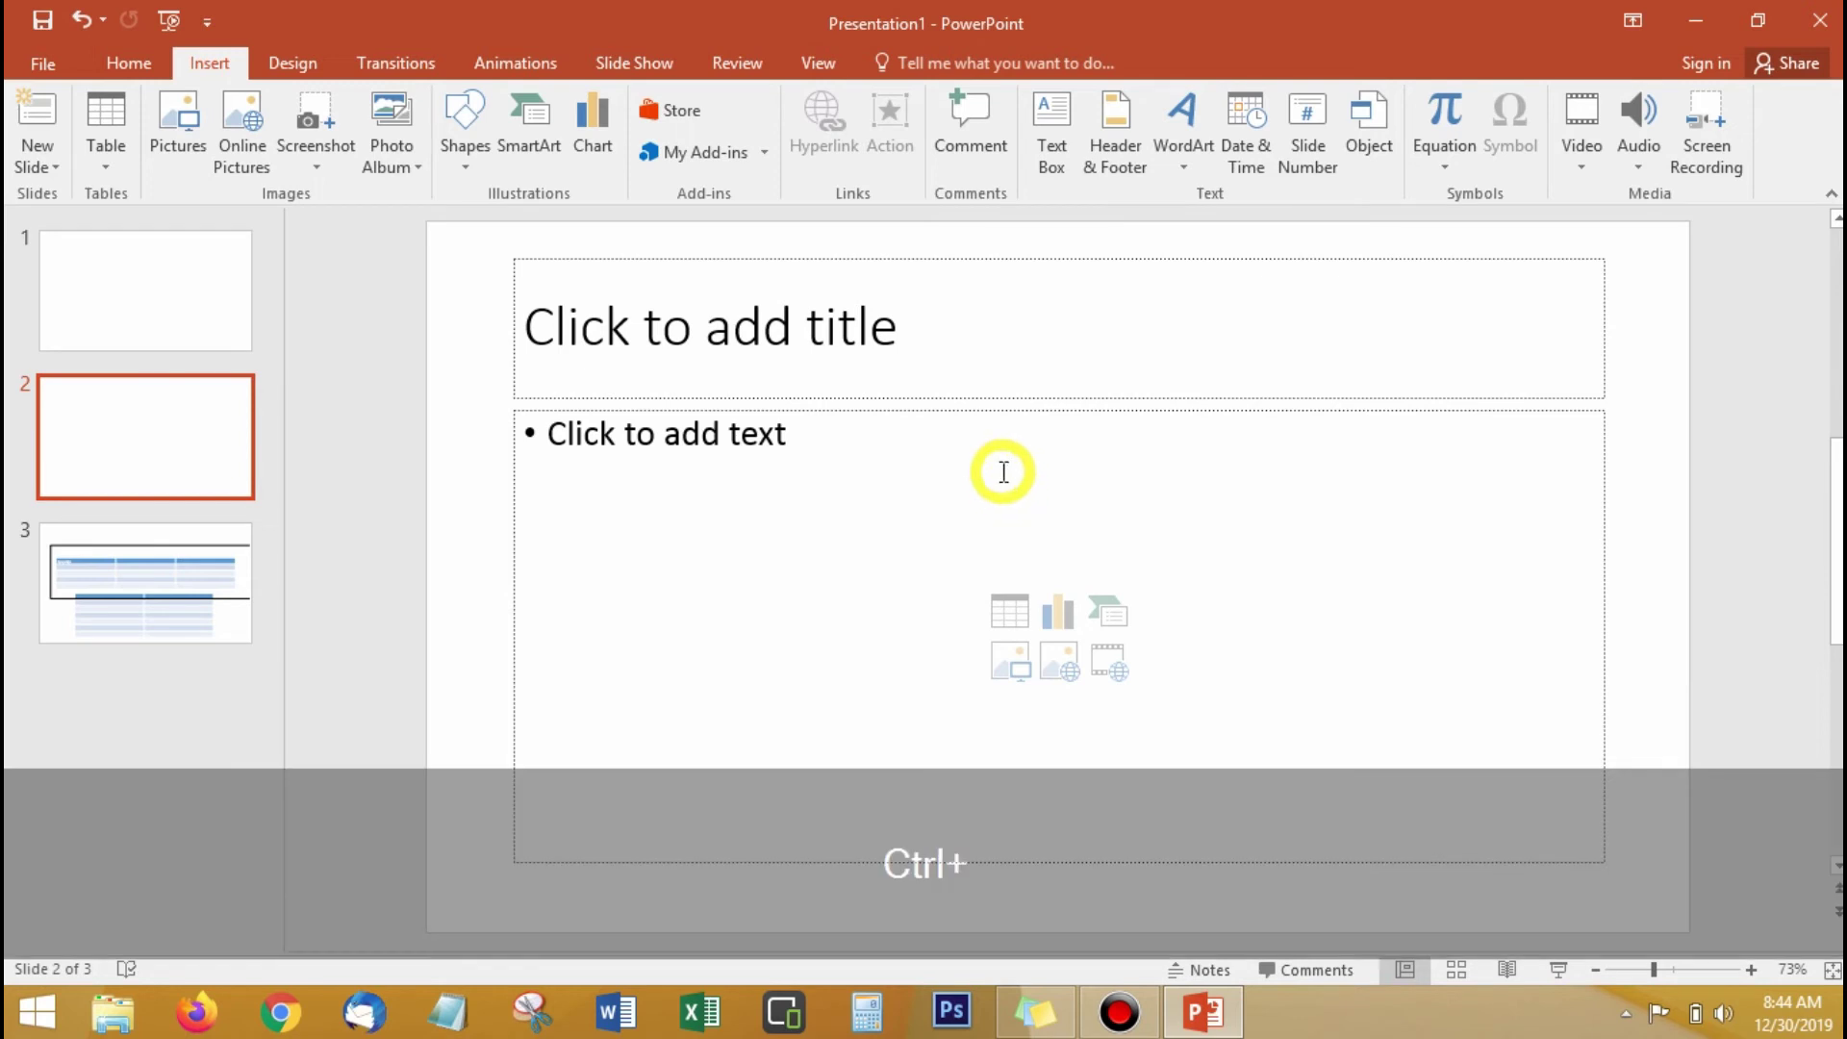
key("ctrl+v")
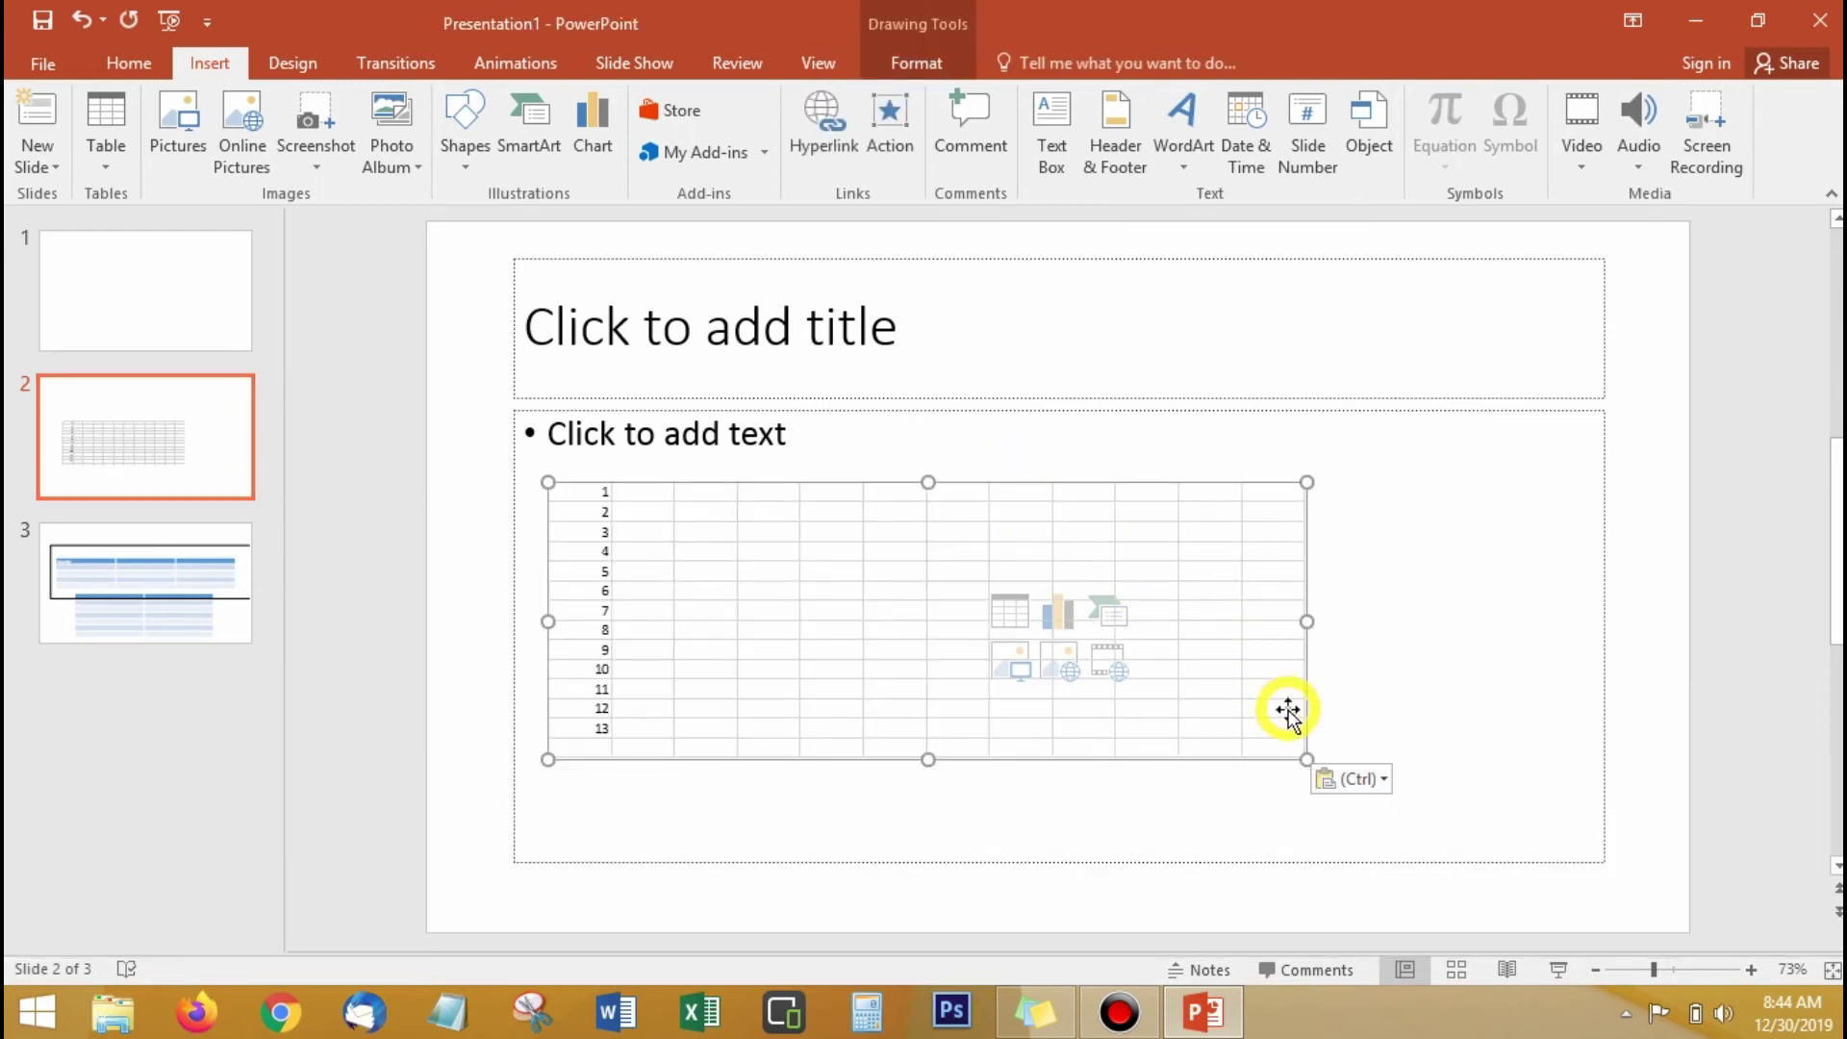
left_click_drag(1306, 759, 1448, 838)
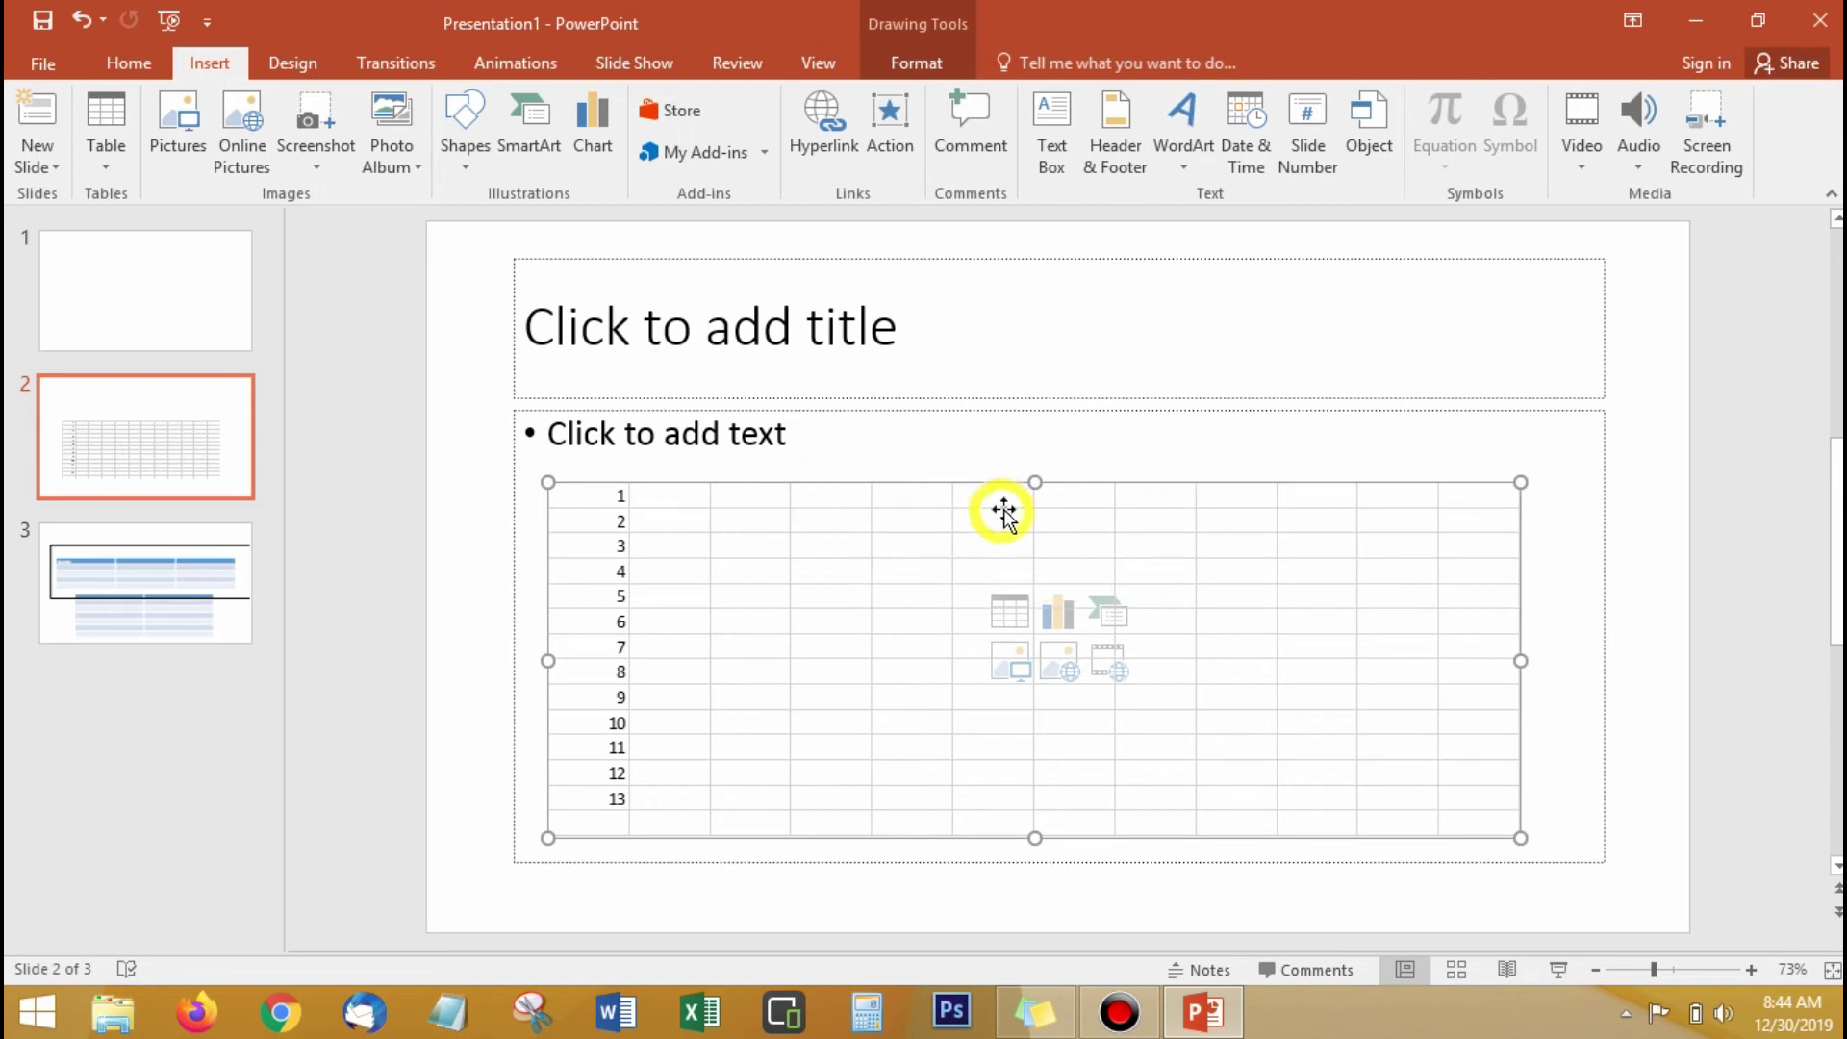
Delete slide 2's empty text placeholder and open the worksheet for editing
left_click(836, 412)
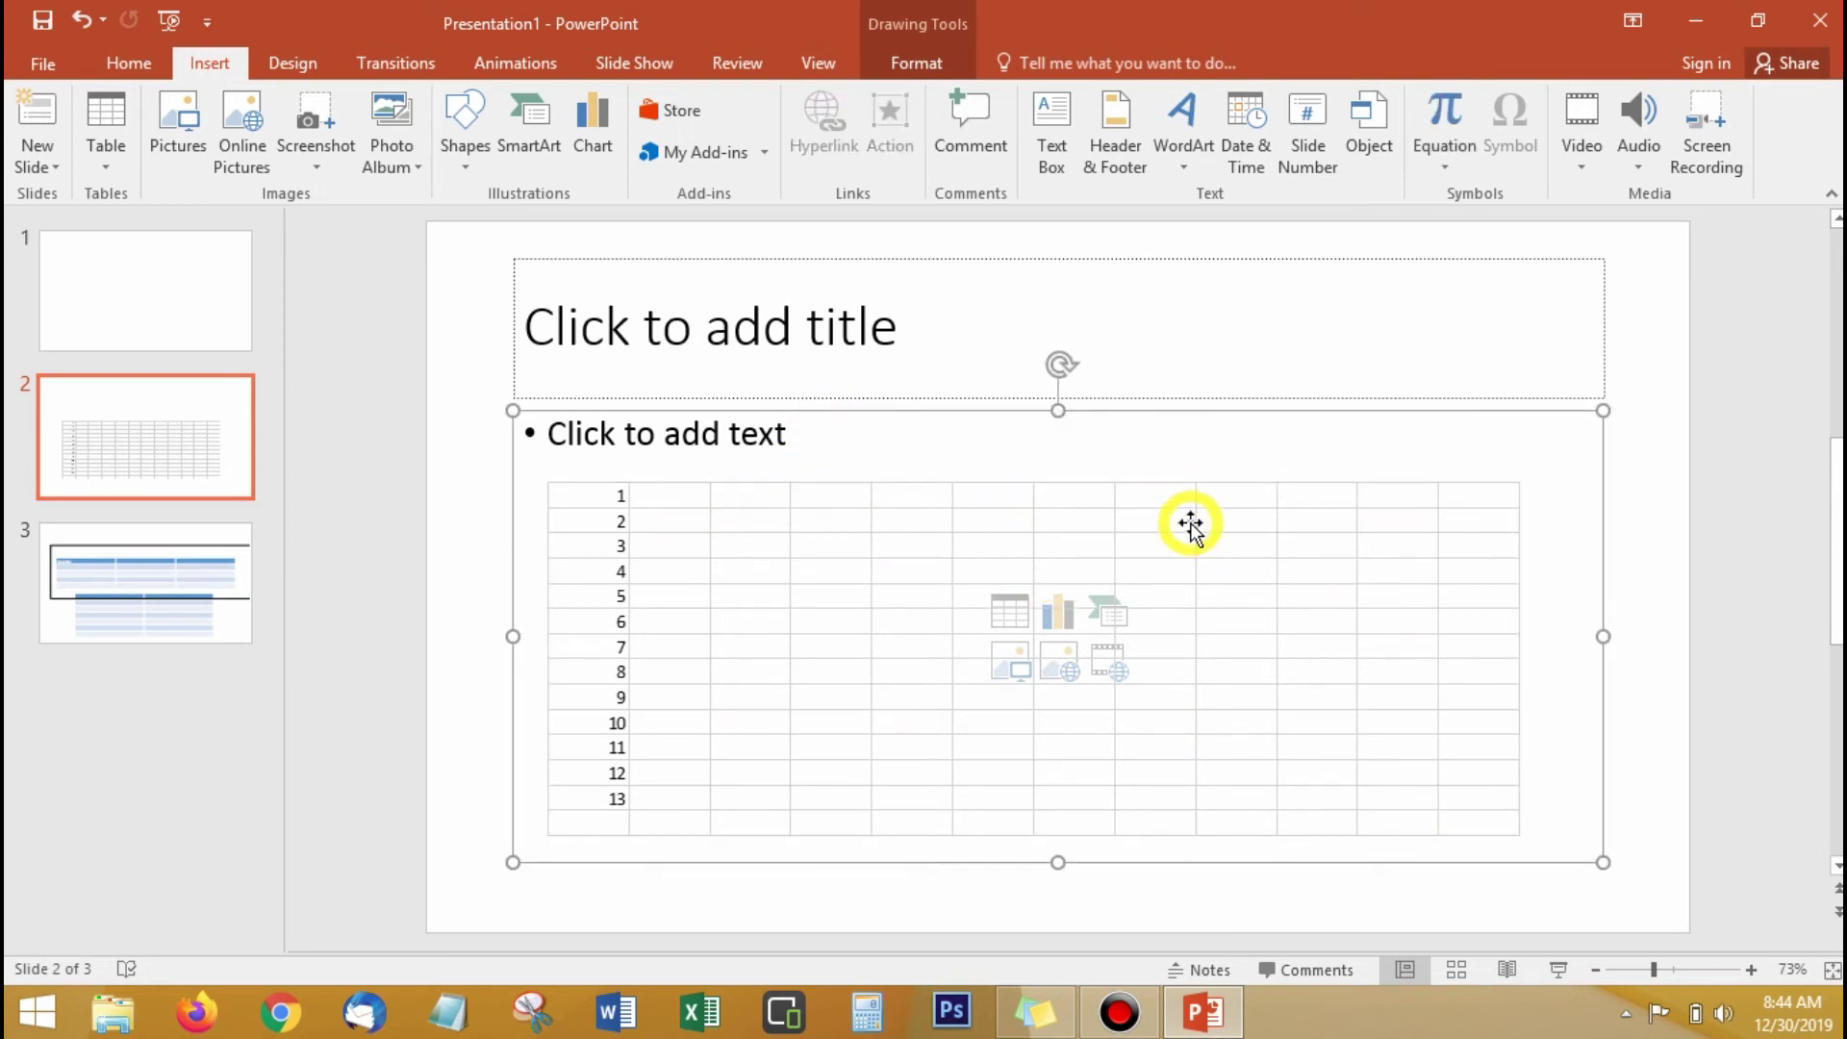
key("Delete")
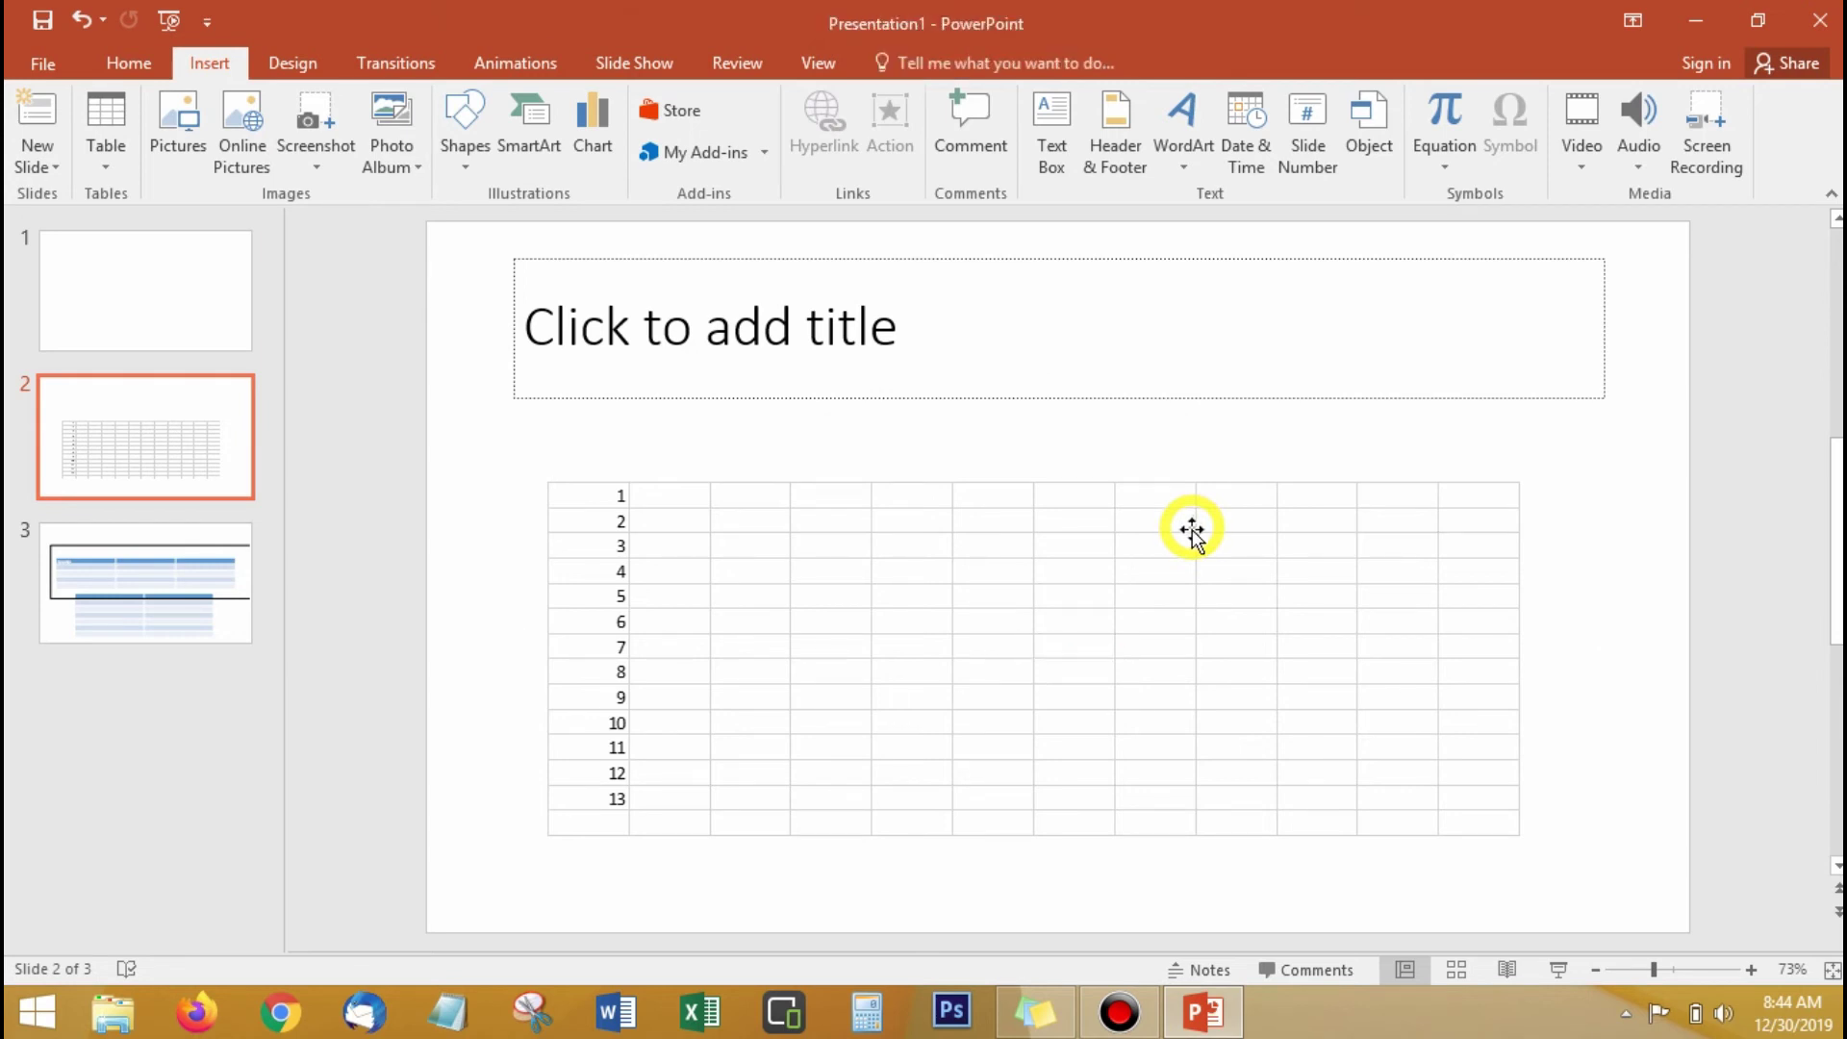
left_click(933, 578)
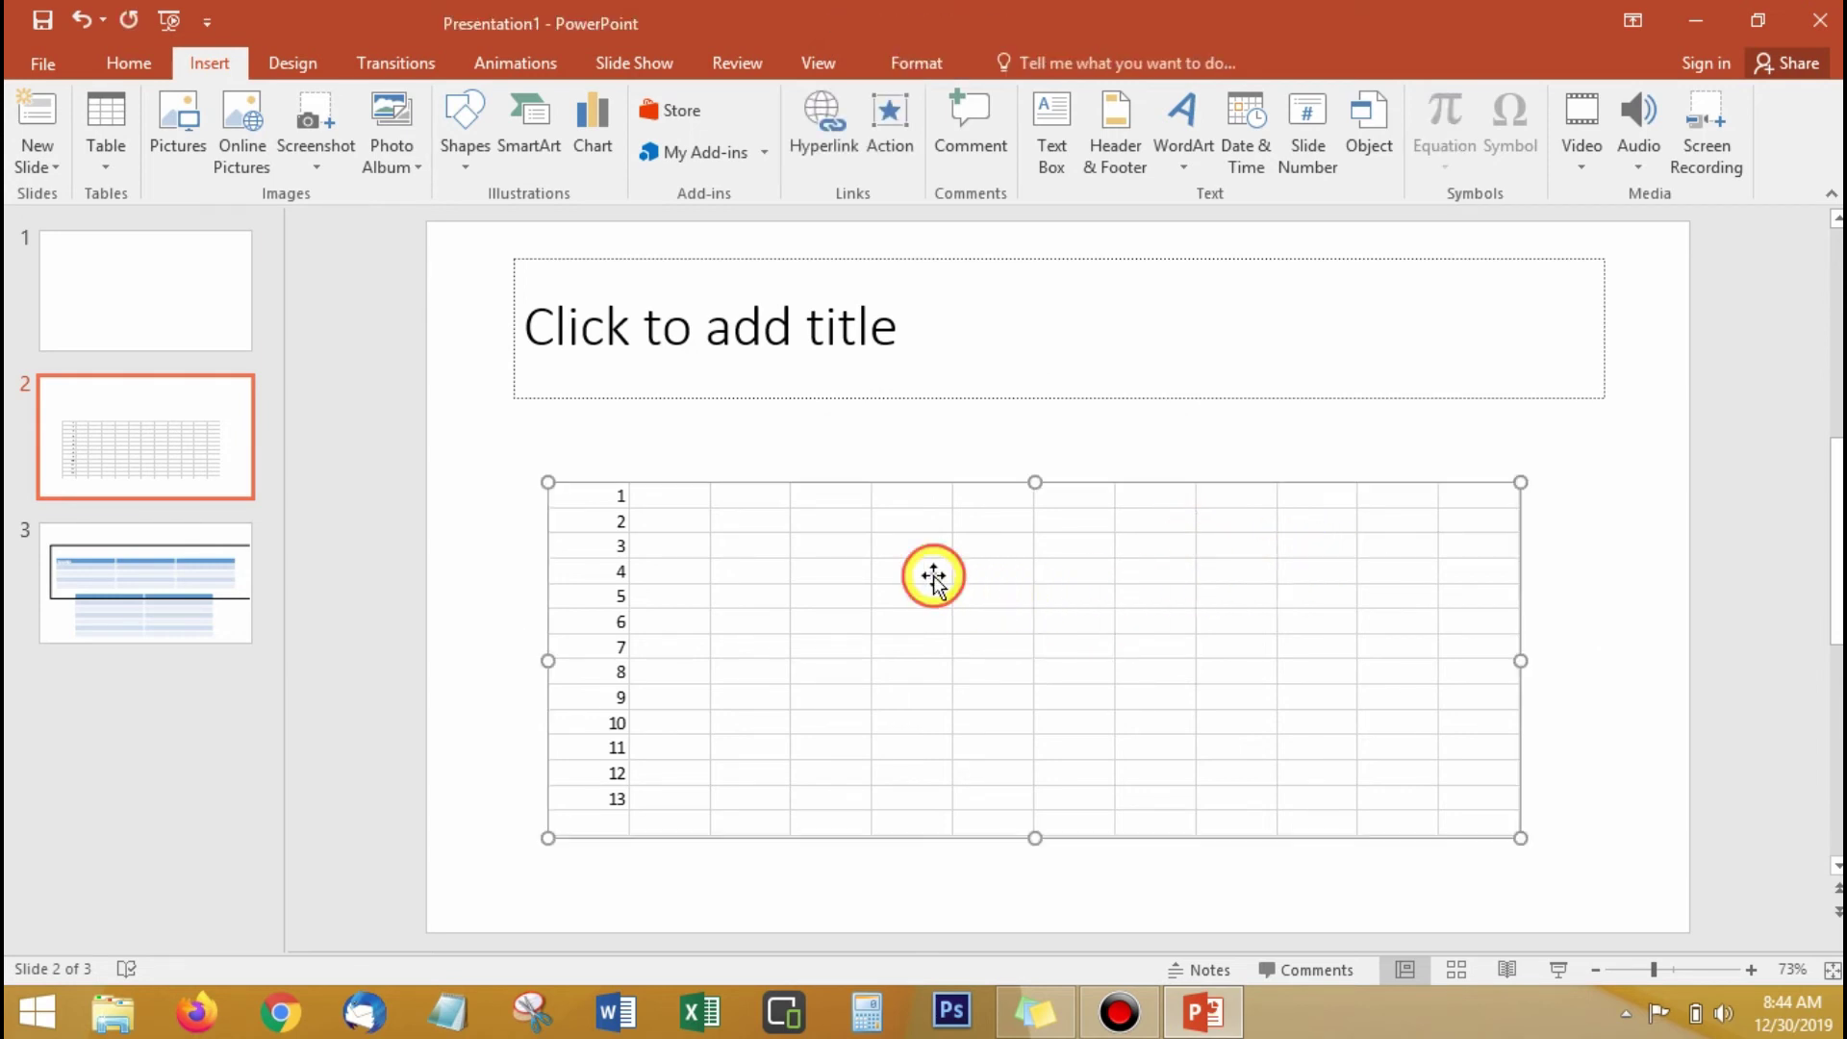
left_click(994, 458)
left_click(1002, 520)
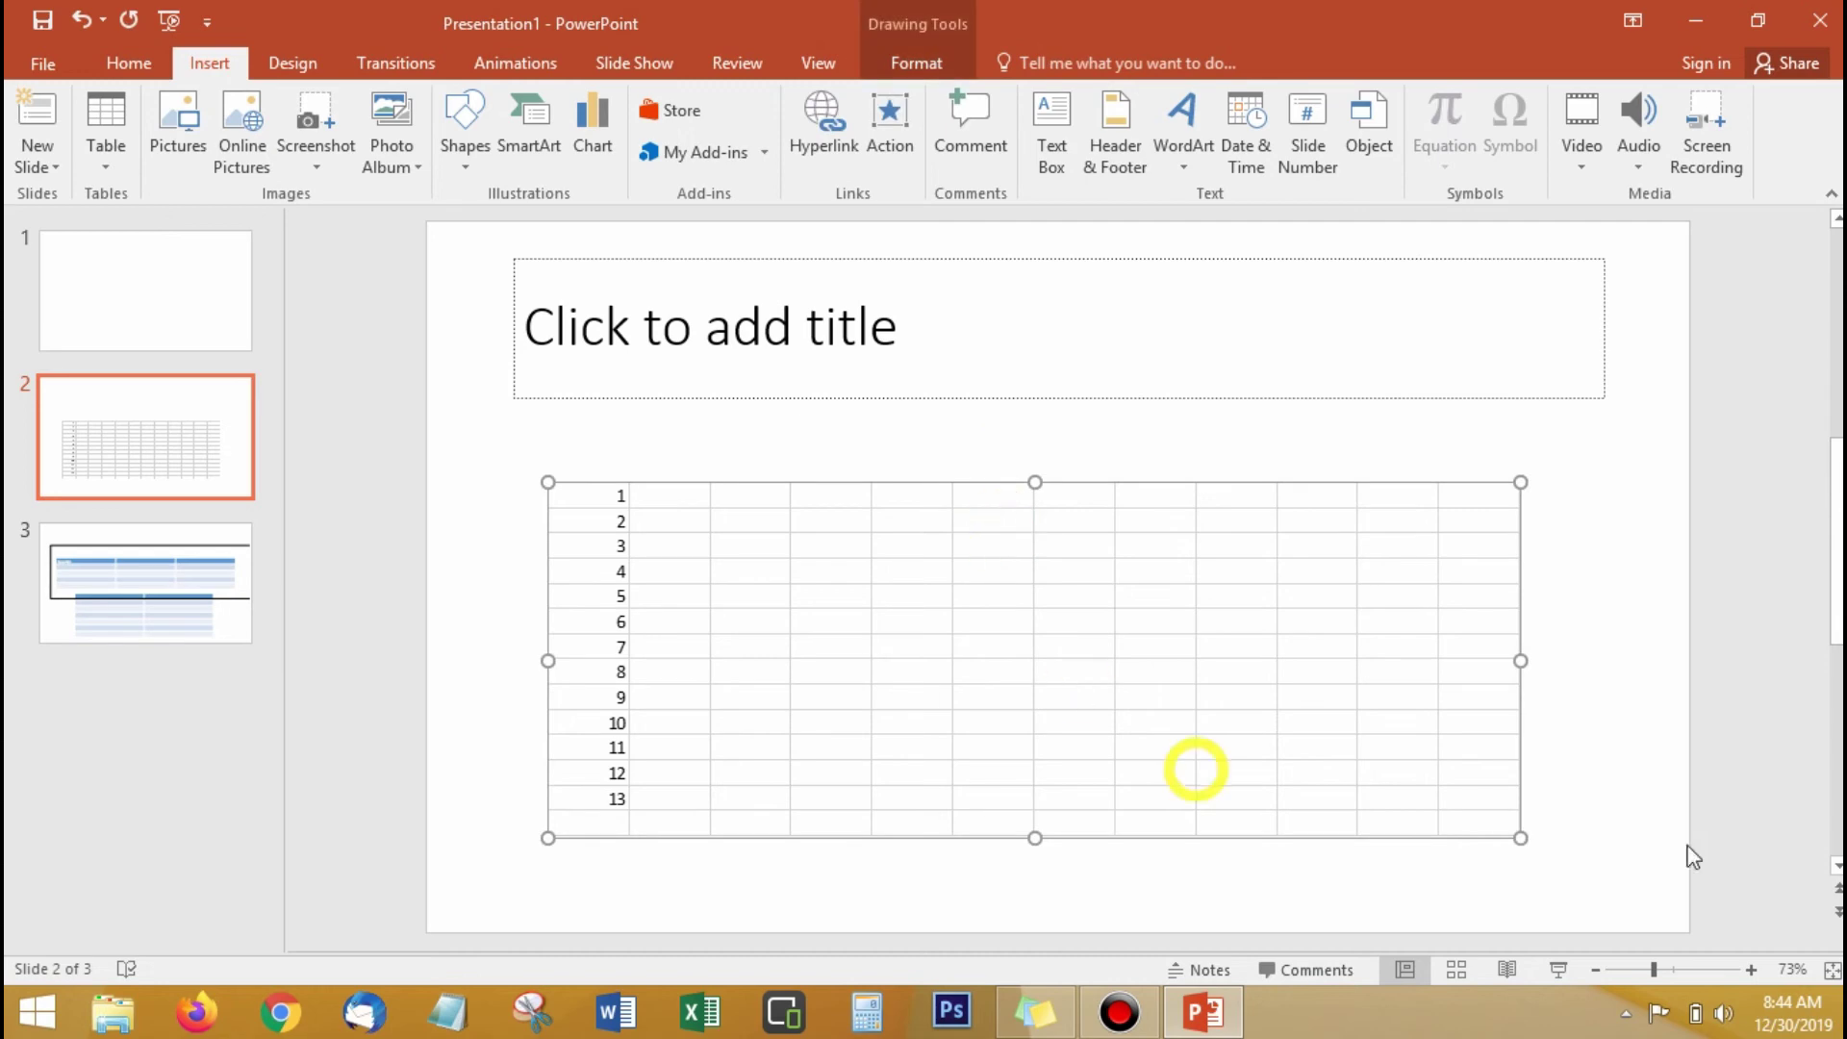
double_click(829, 621)
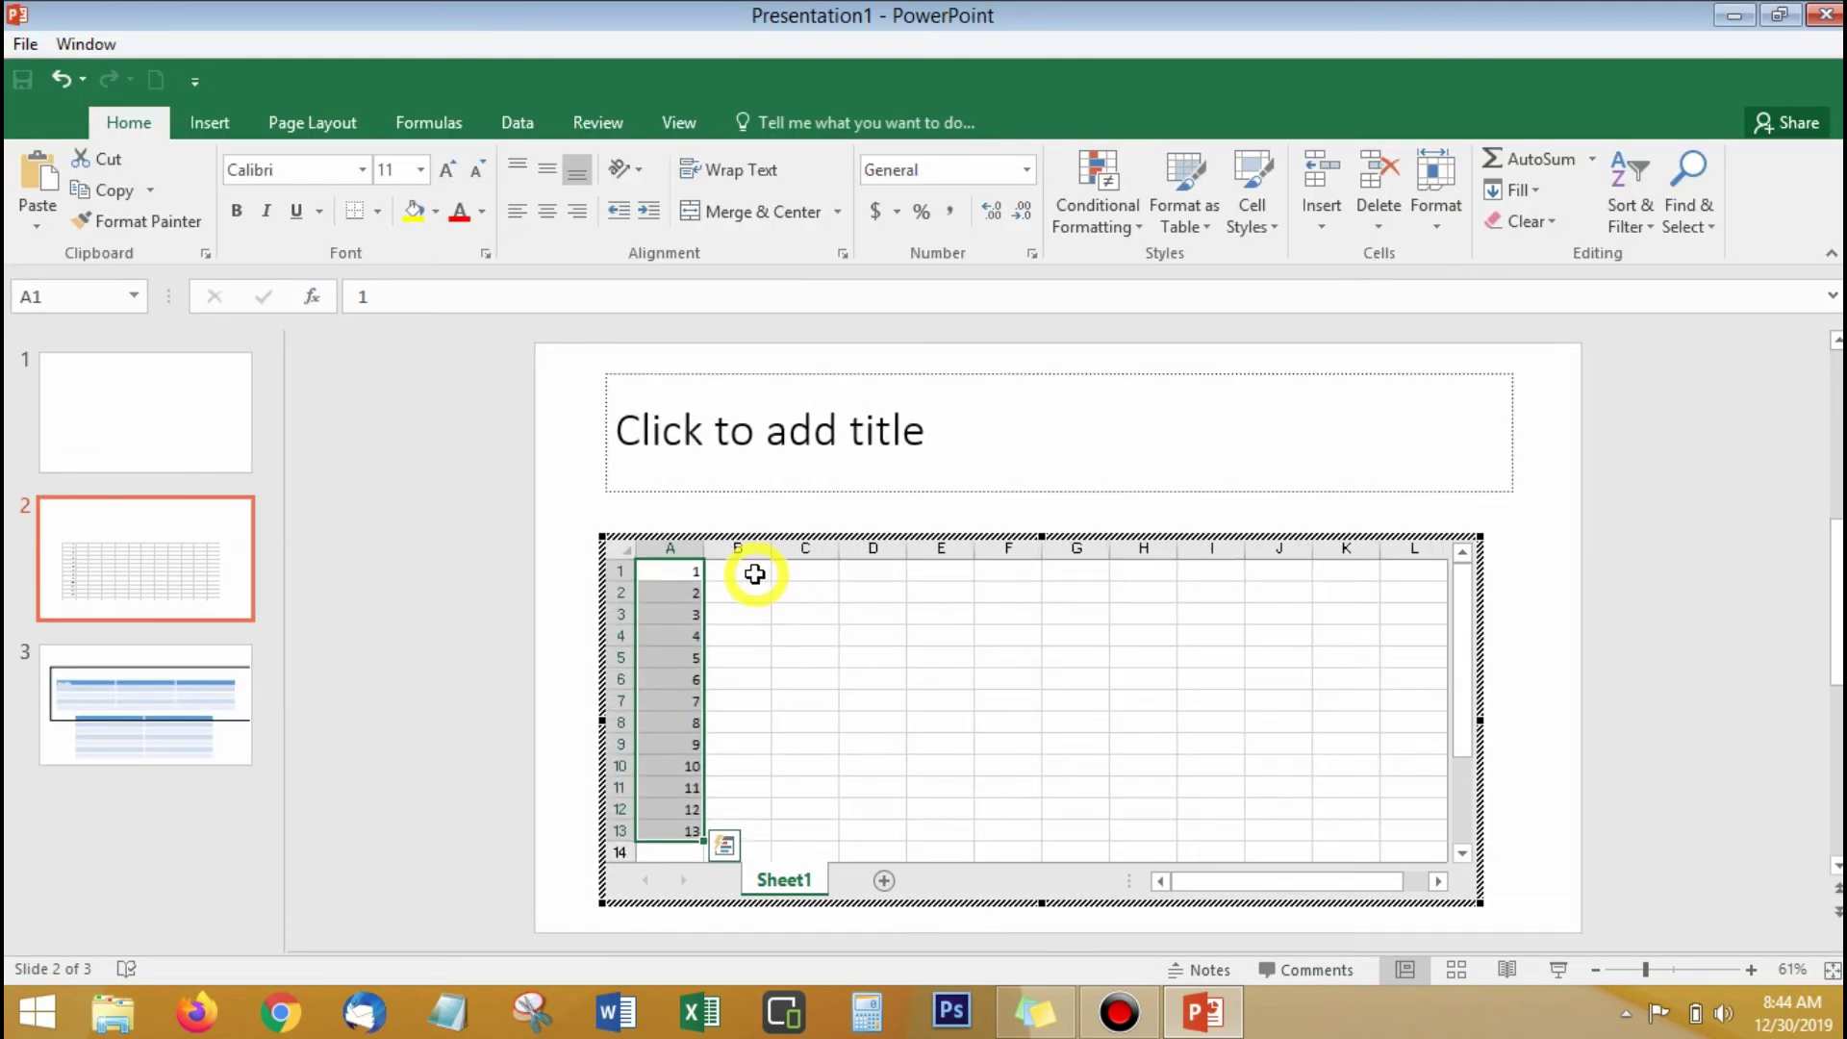
Enter 2 and 3 in B1:B2 and auto-fill column B through 14 at row 13
left_click(753, 574)
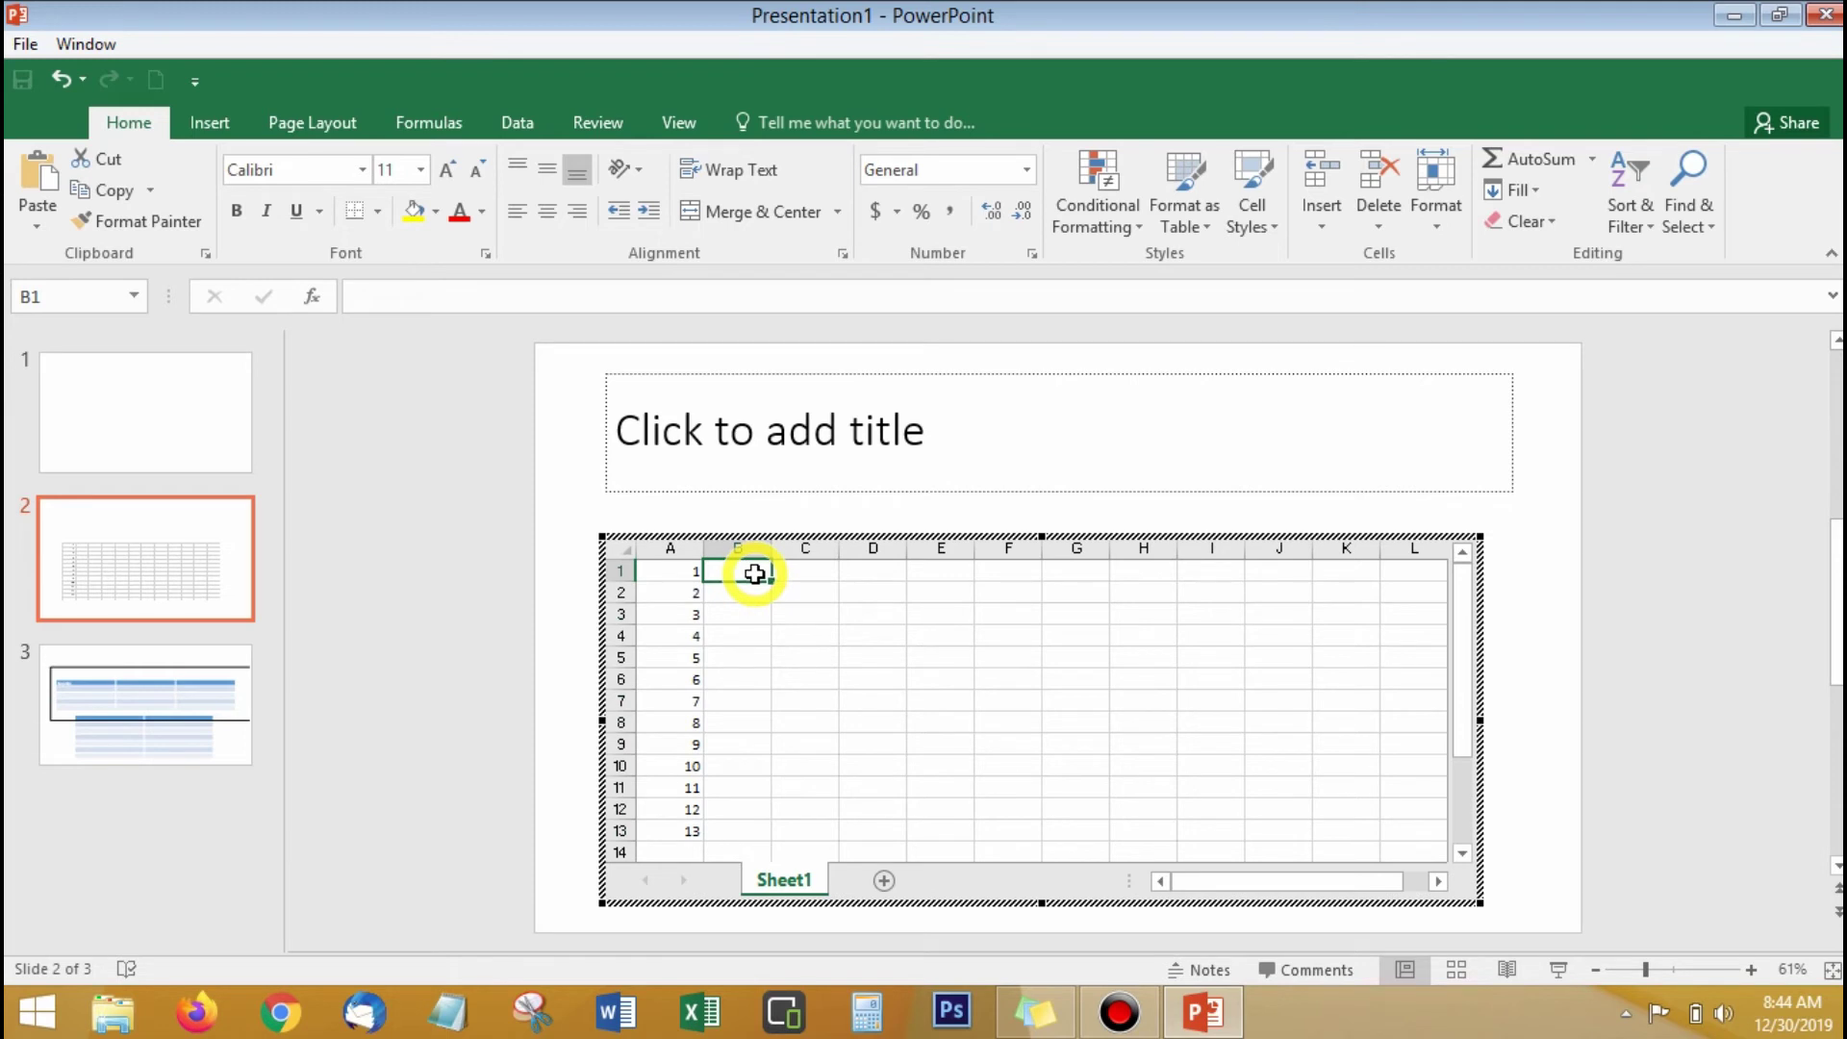
type("2")
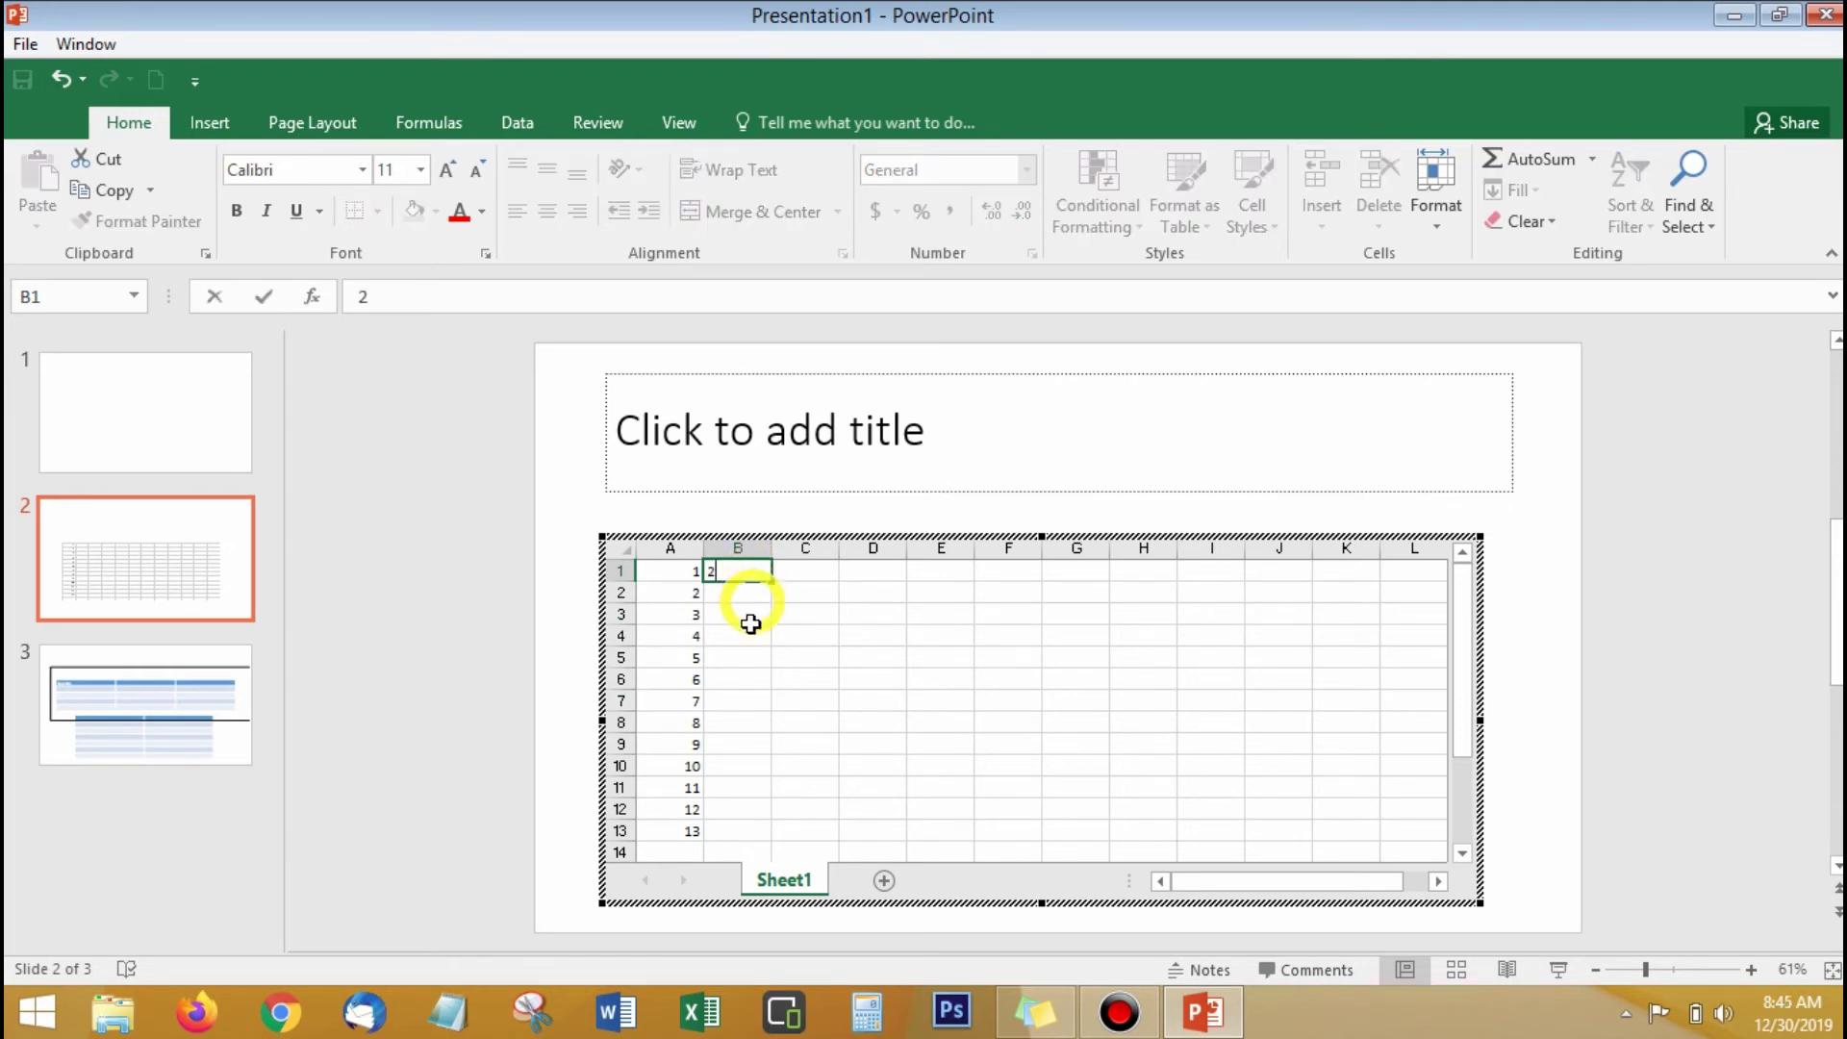
left_click(758, 601)
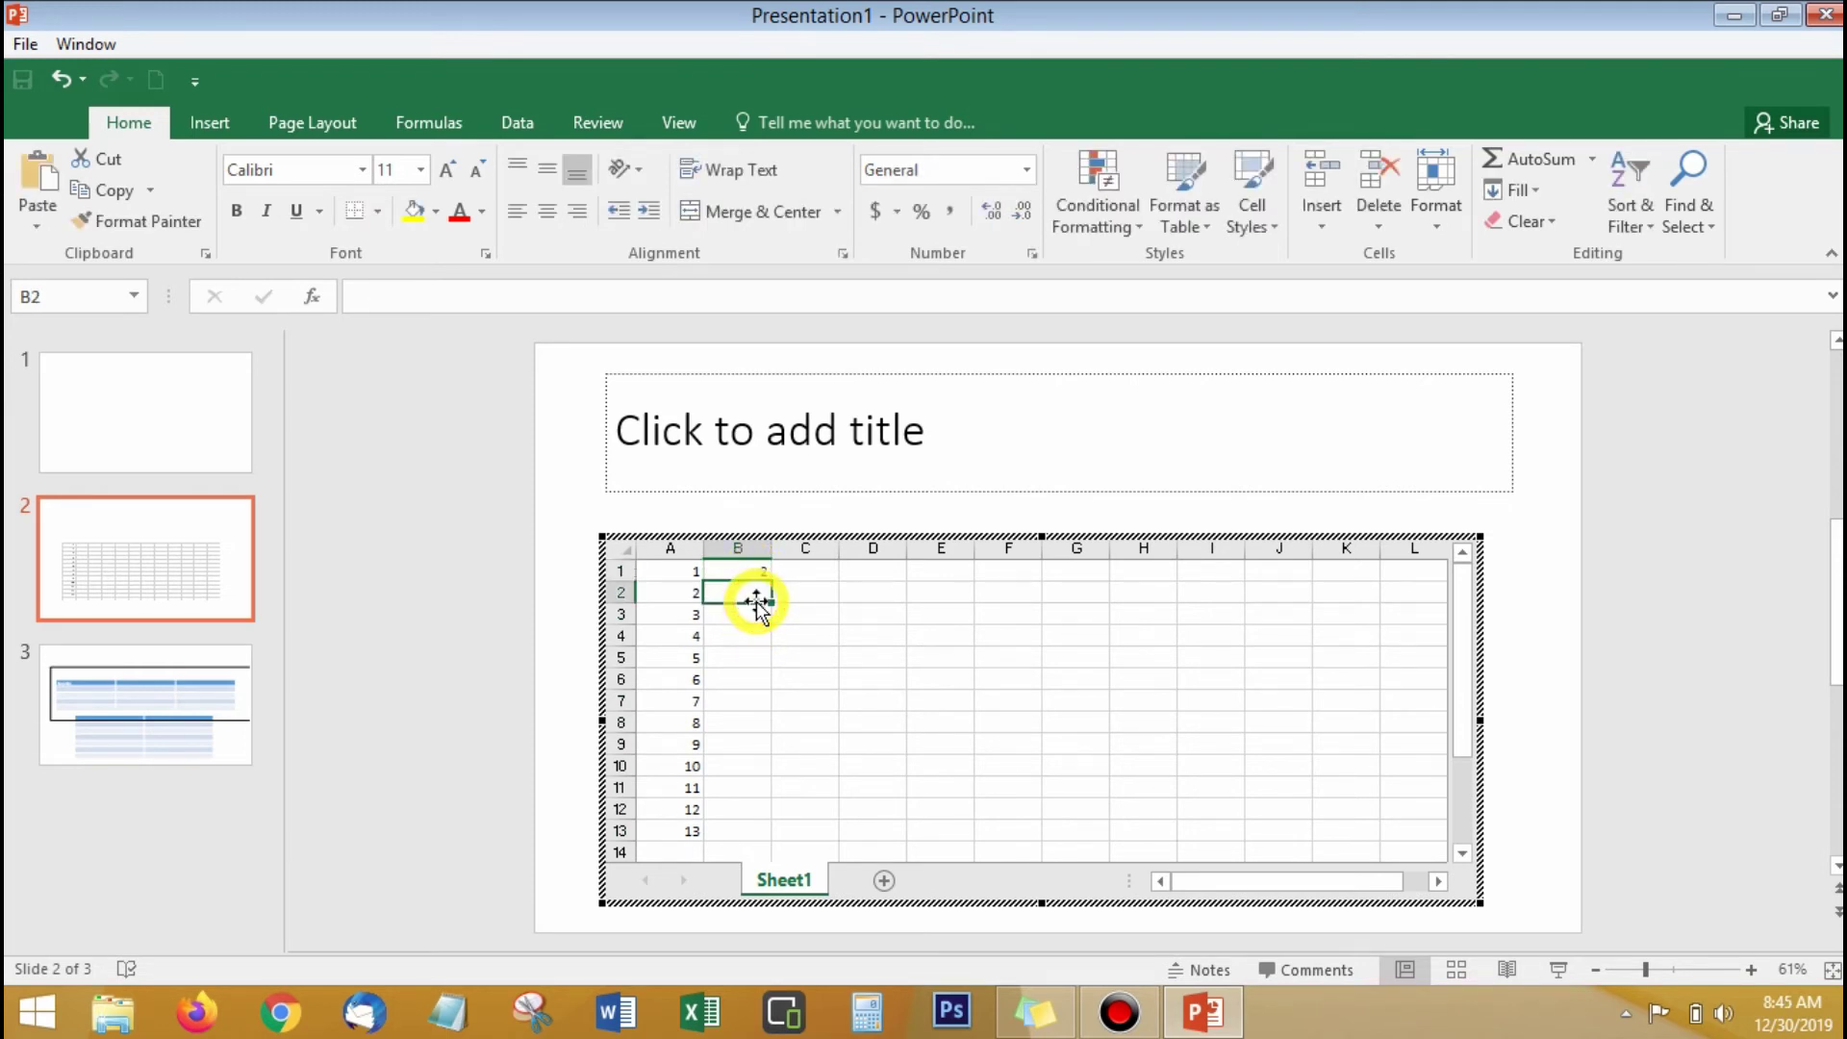
type("3")
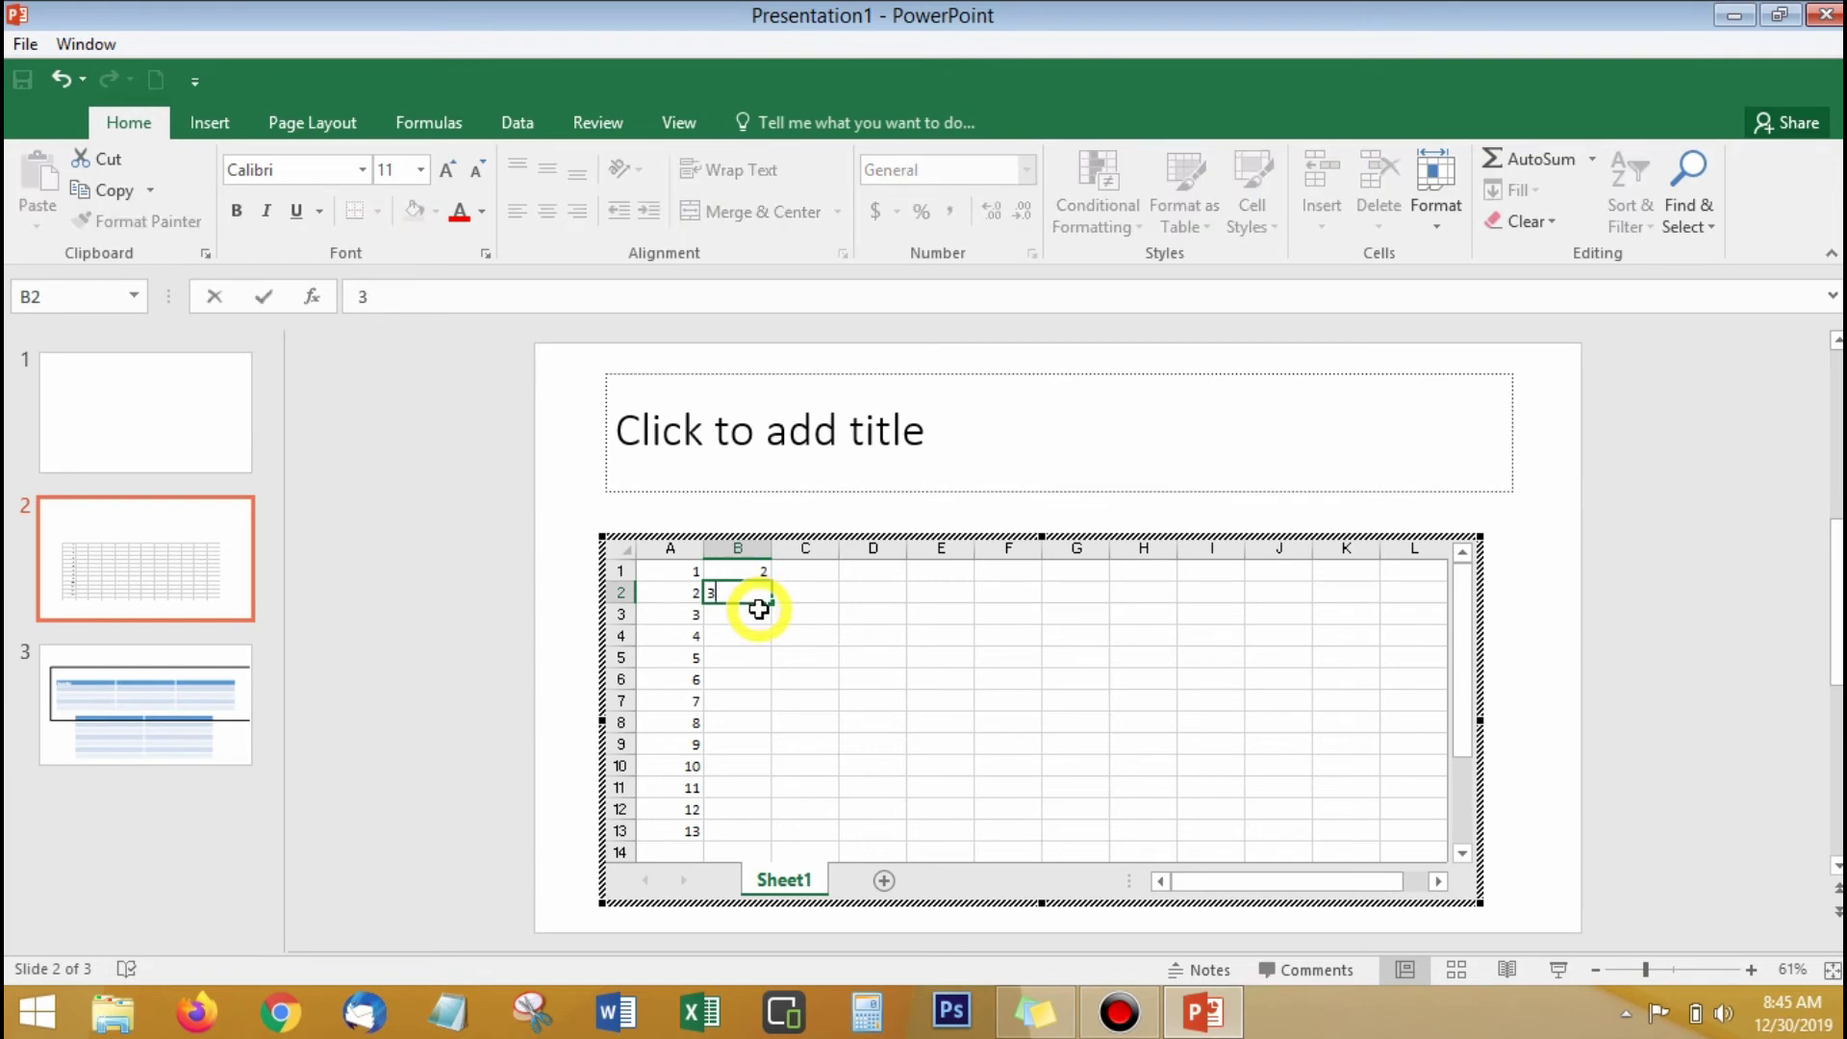
left_click(758, 616)
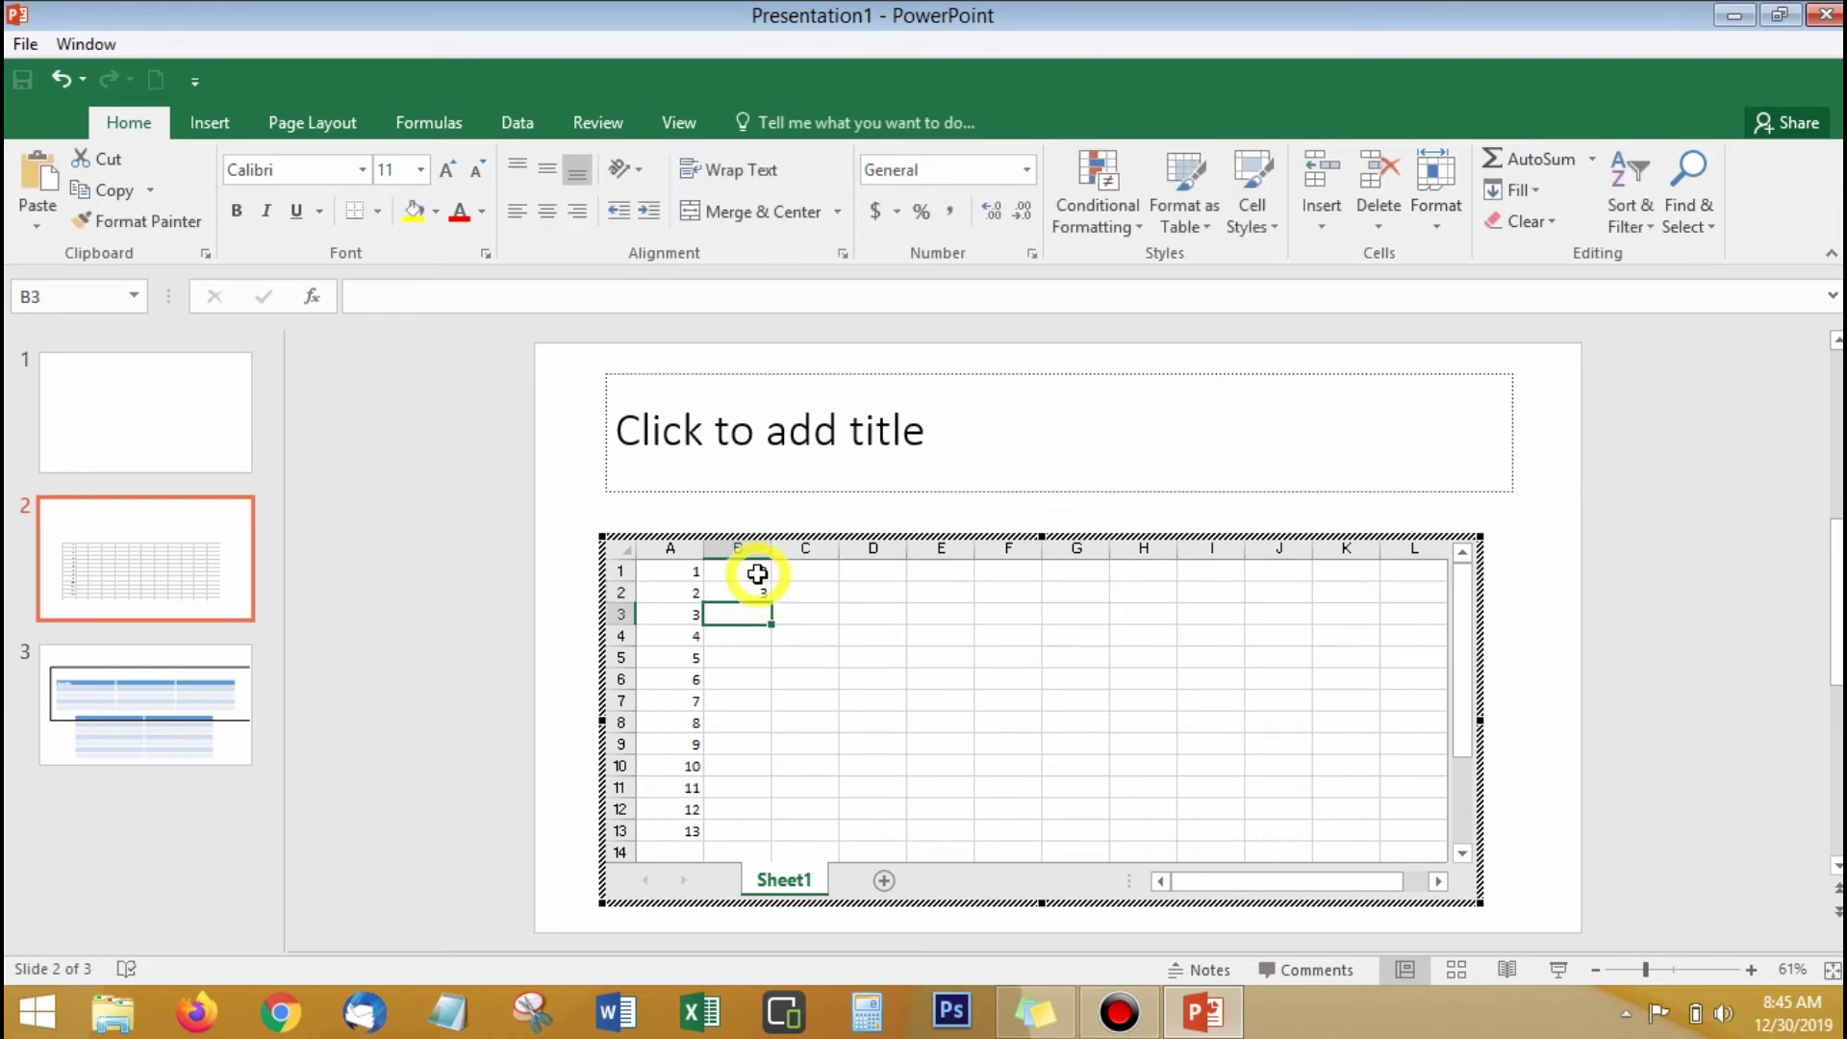
left_click_drag(756, 573, 775, 598)
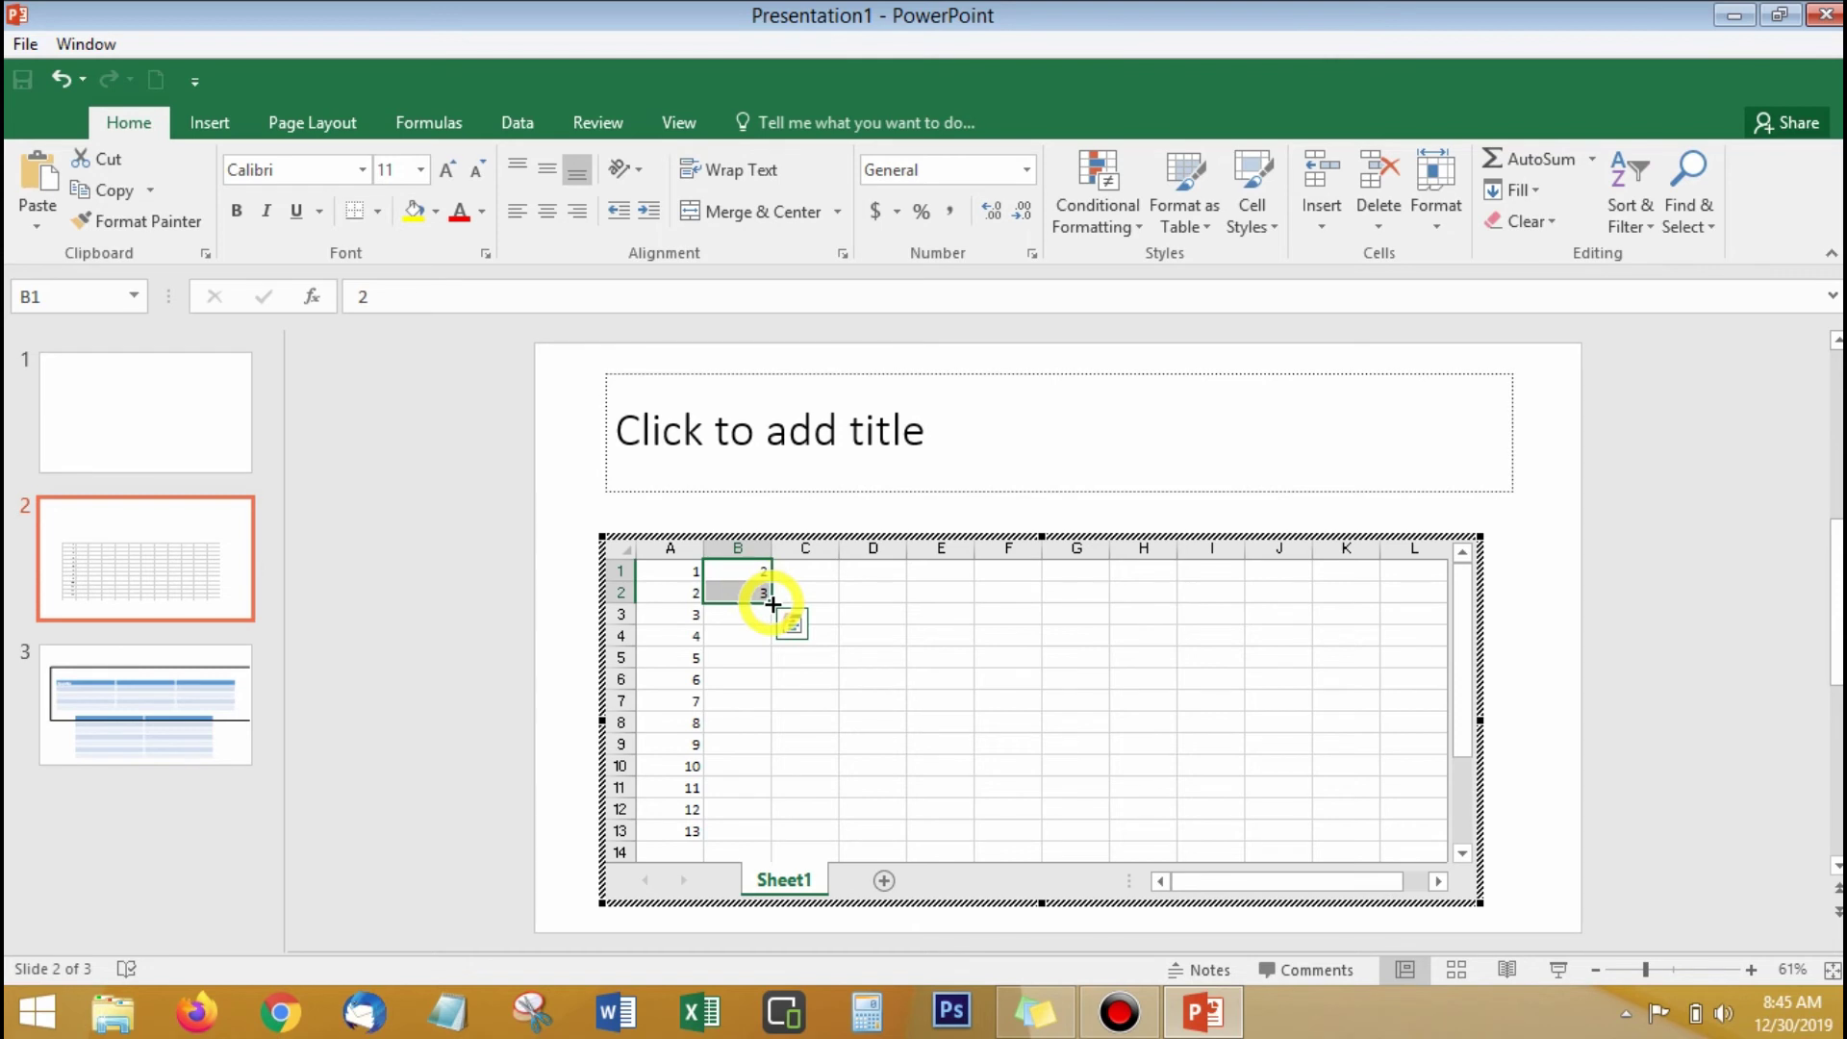
double_click(773, 603)
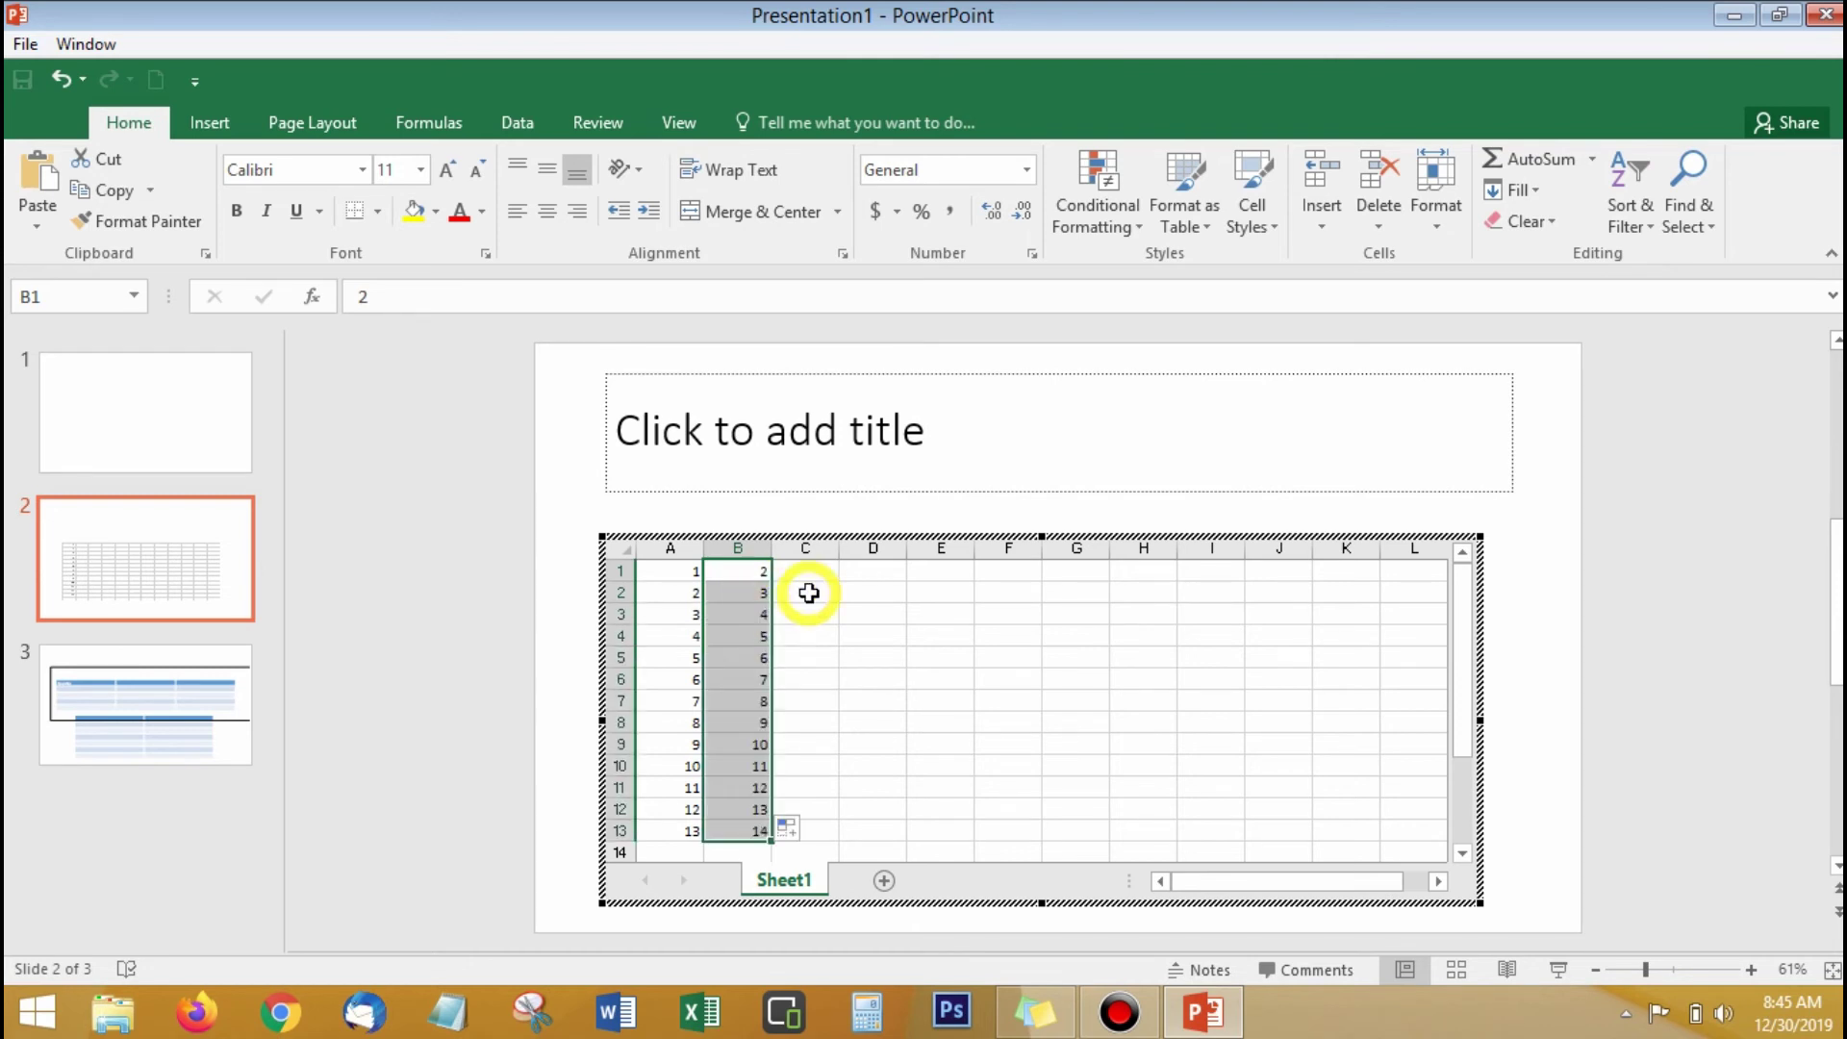
left_click(808, 579)
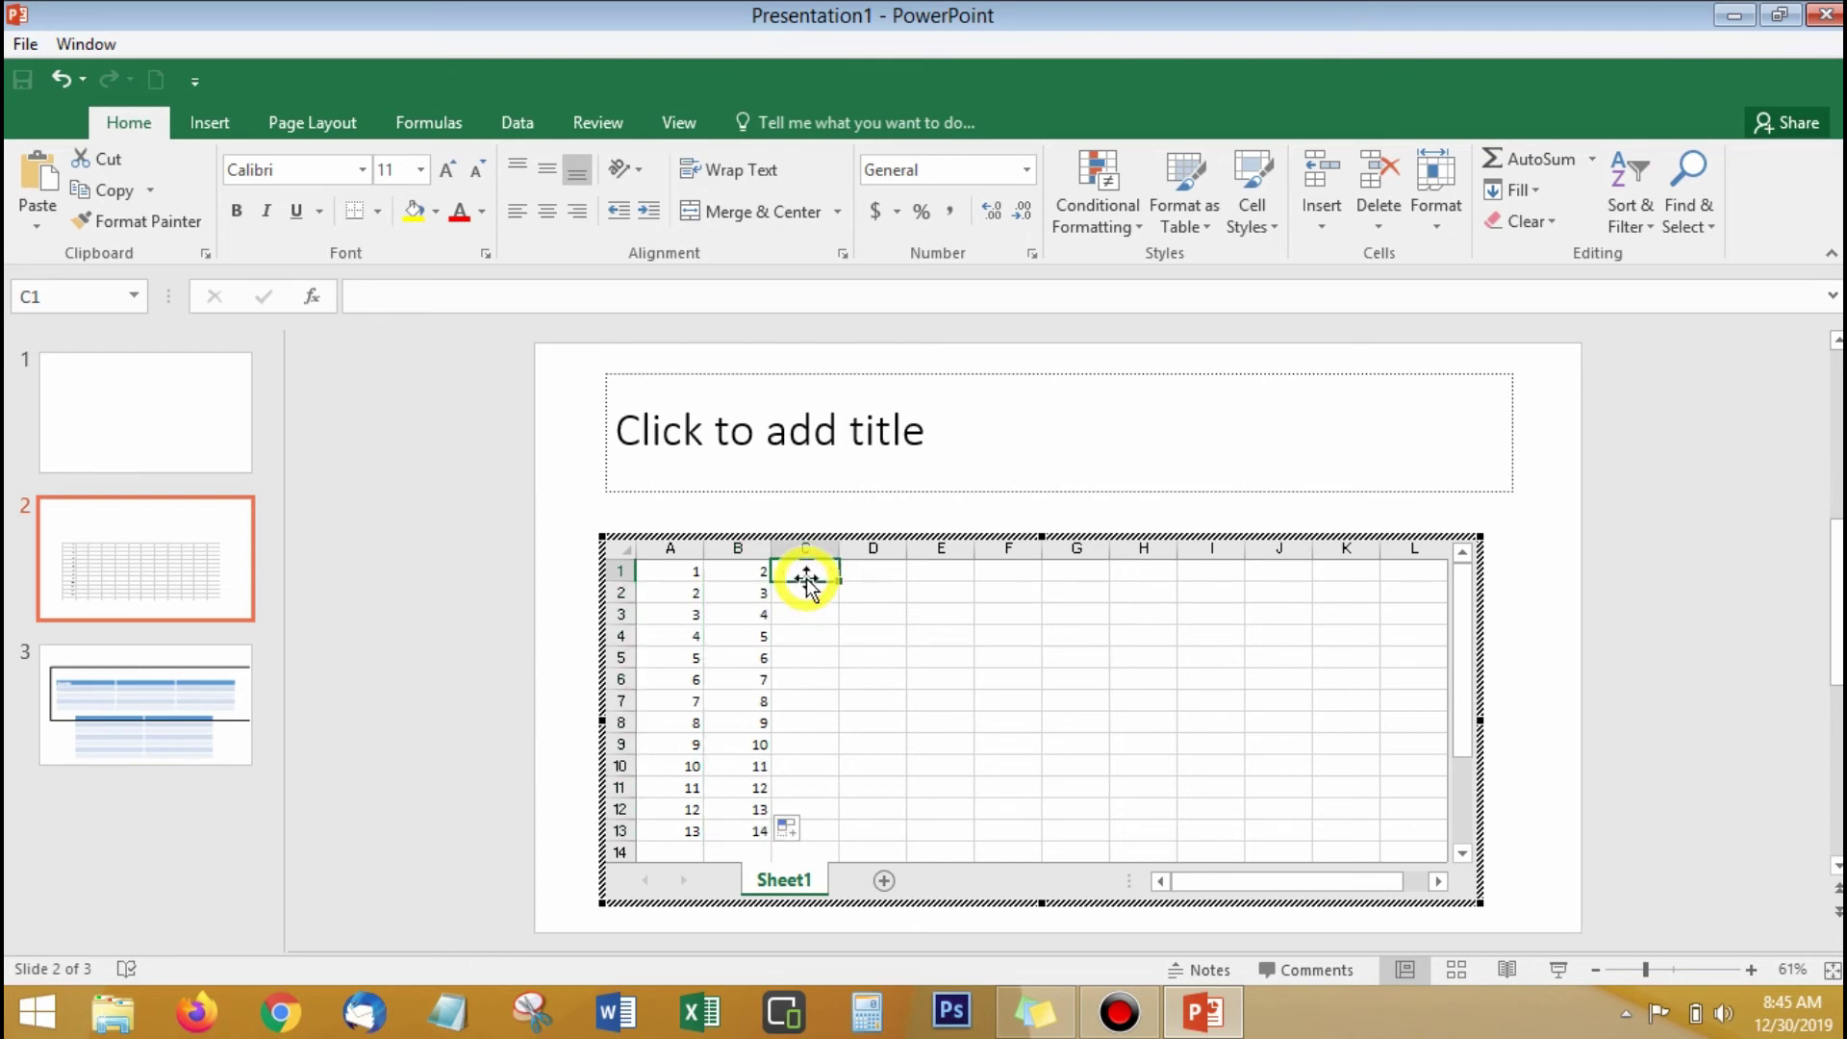
type("=")
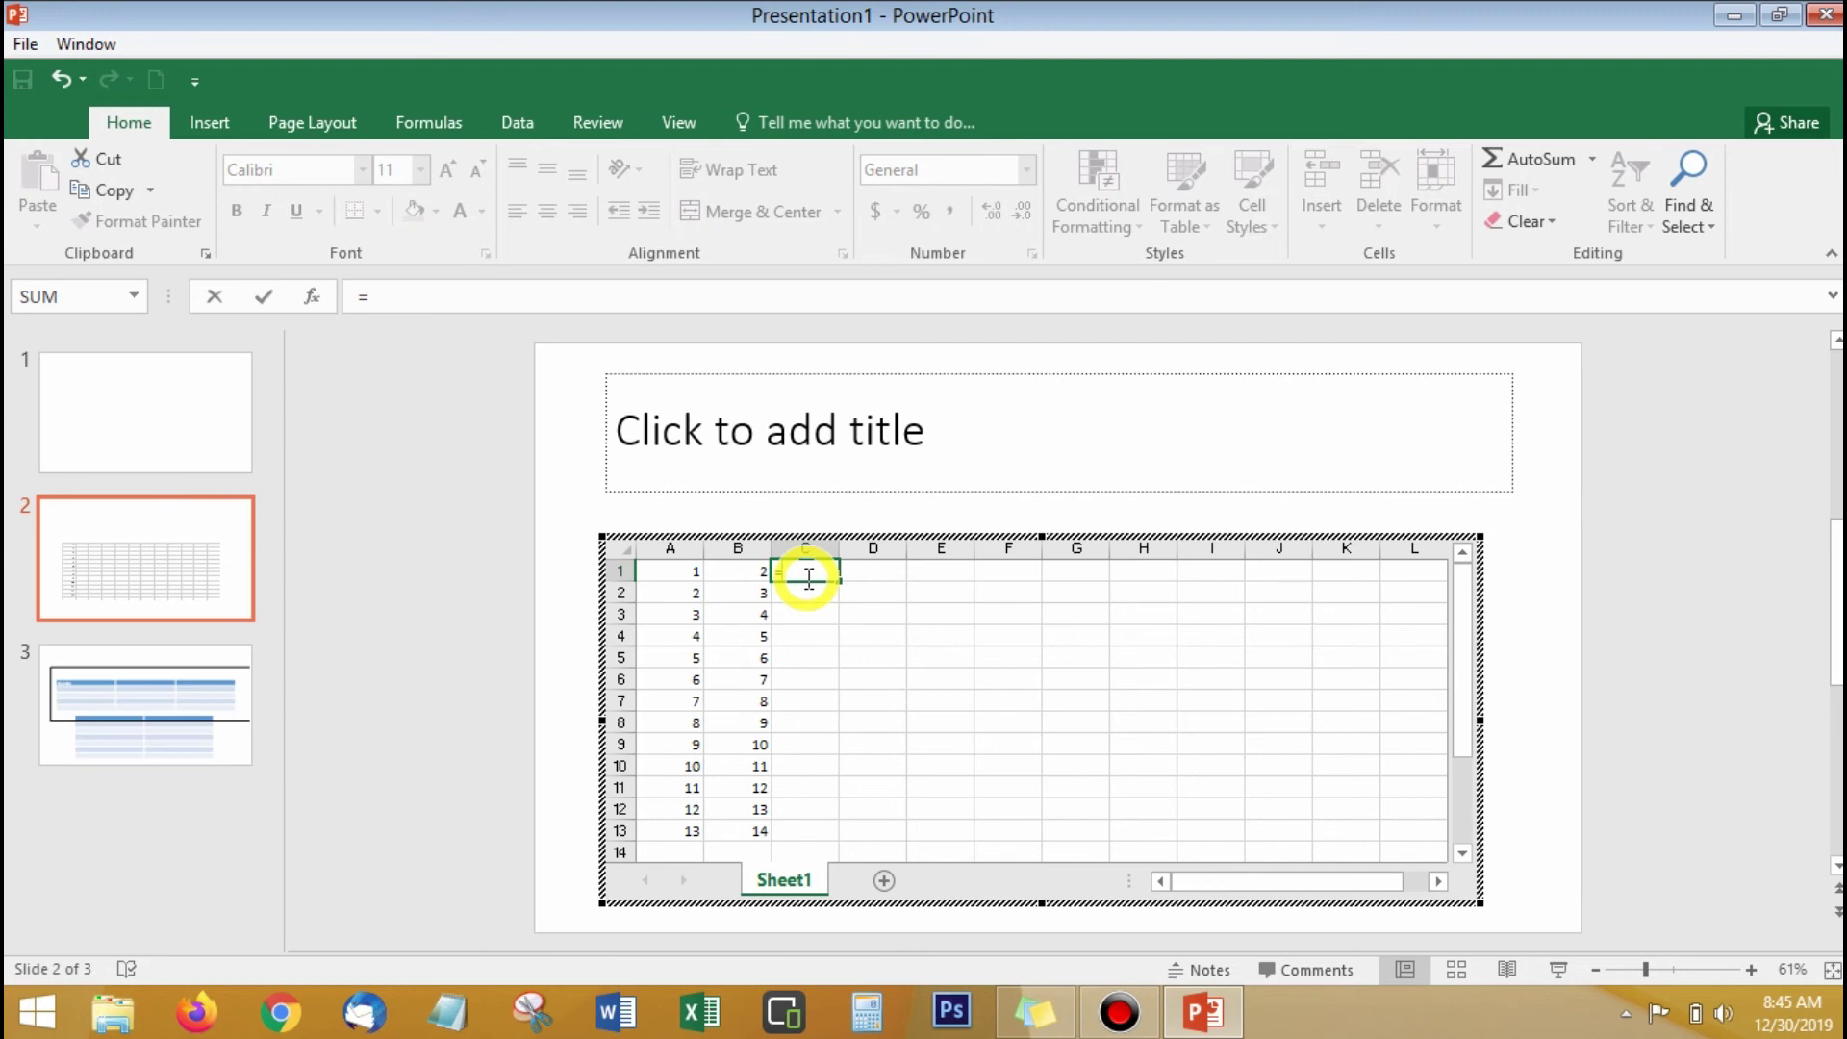
Enter =A1+B1 in C1, fill it down for sums 3 to 27, then exit the worksheet
left_click(684, 572)
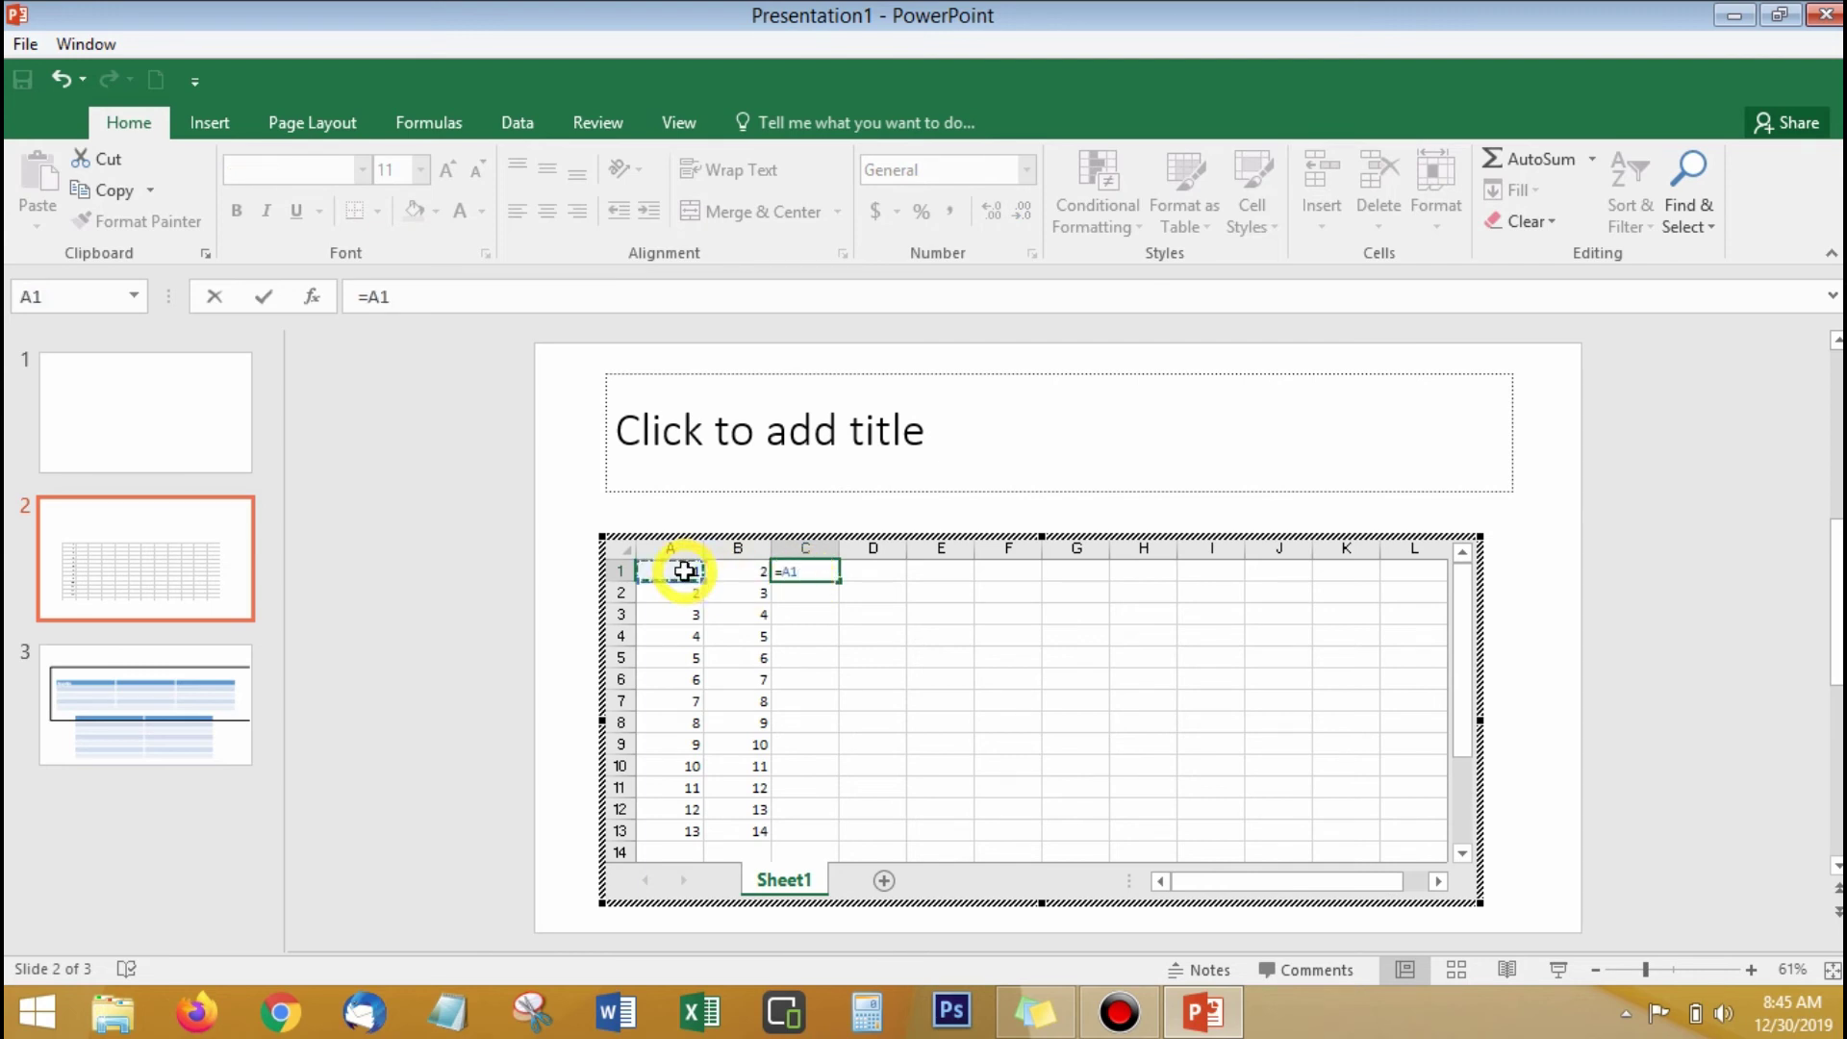
type("+")
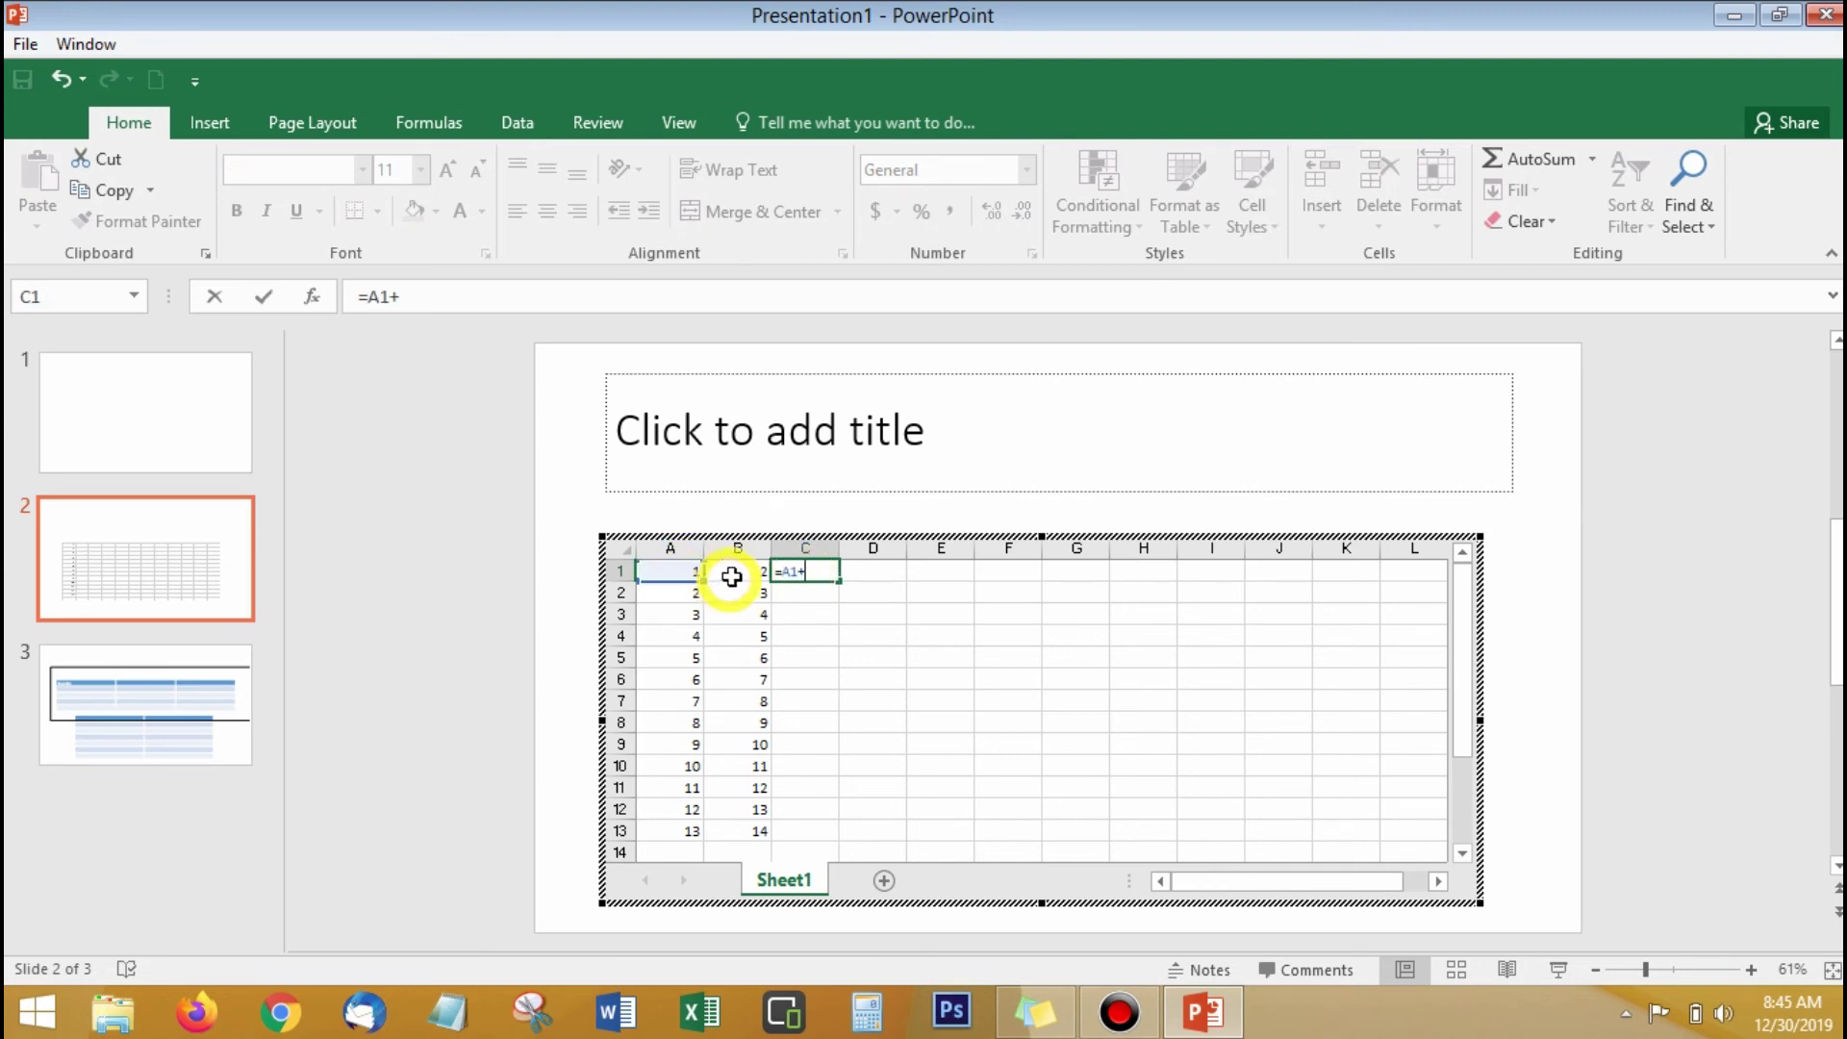
left_click(731, 572)
key("Return")
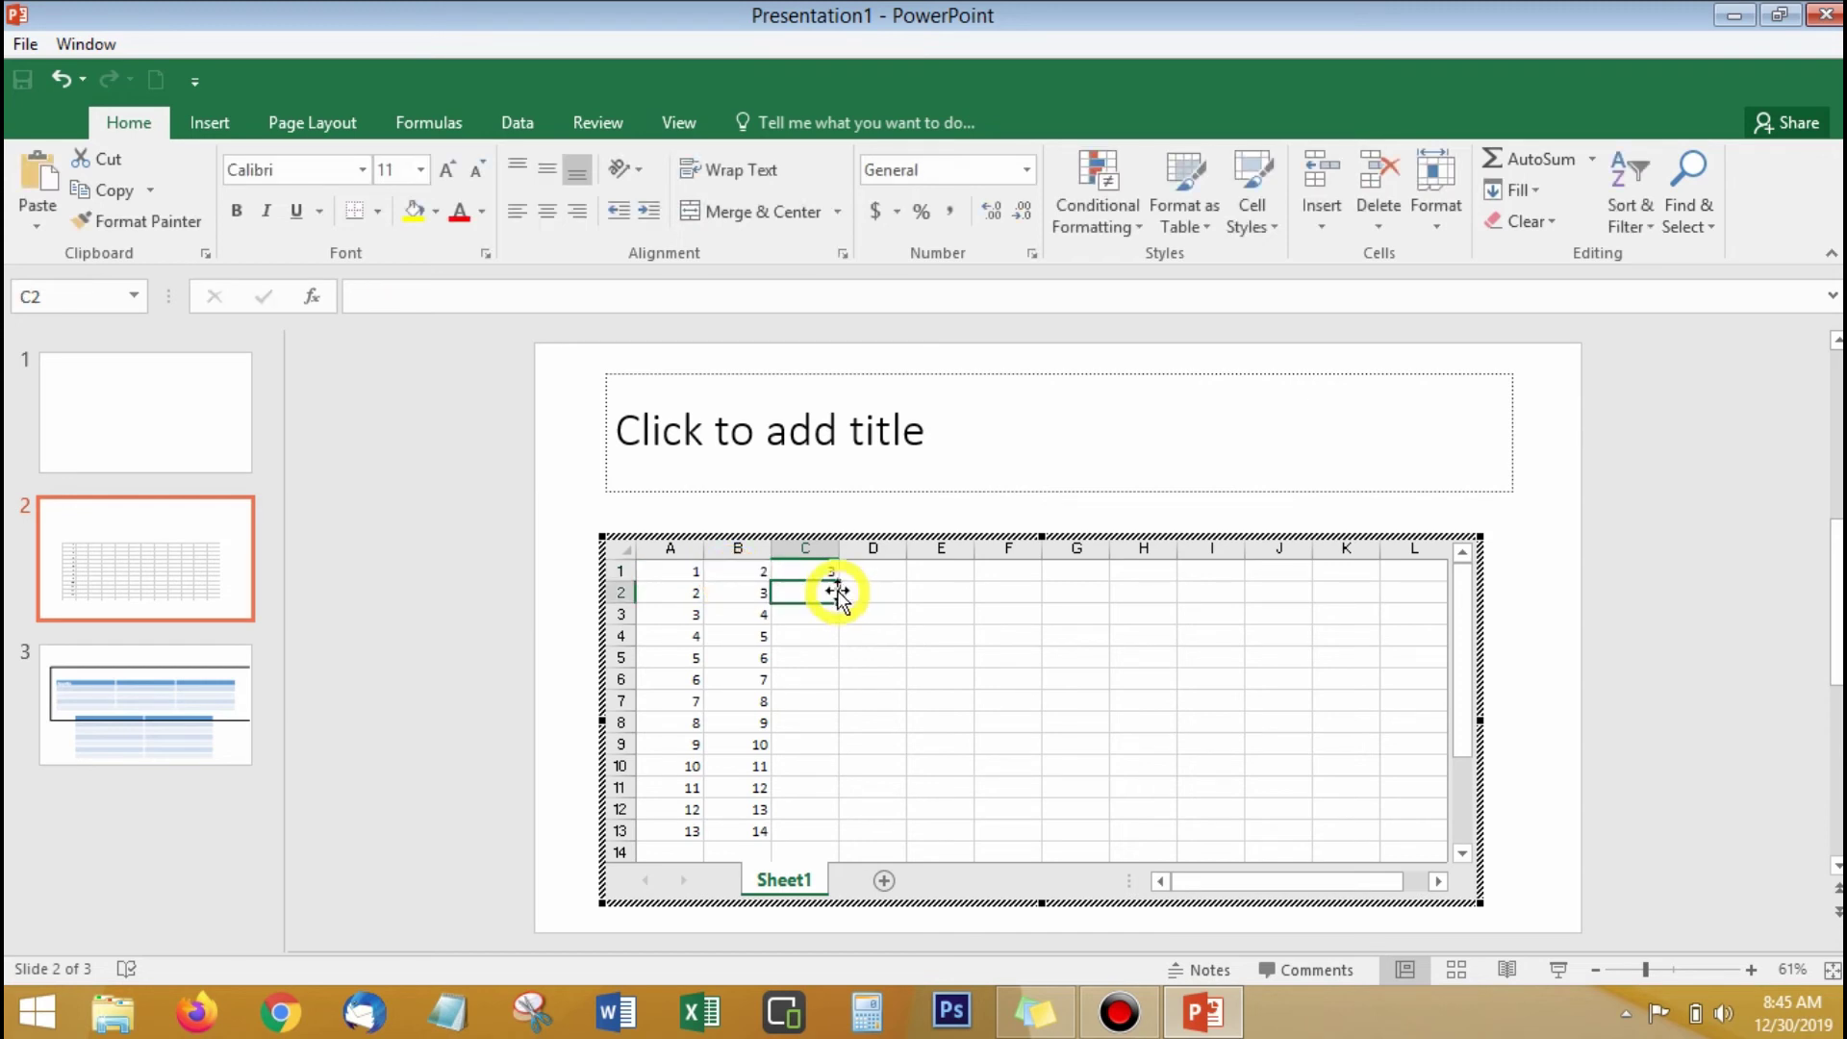
left_click(834, 575)
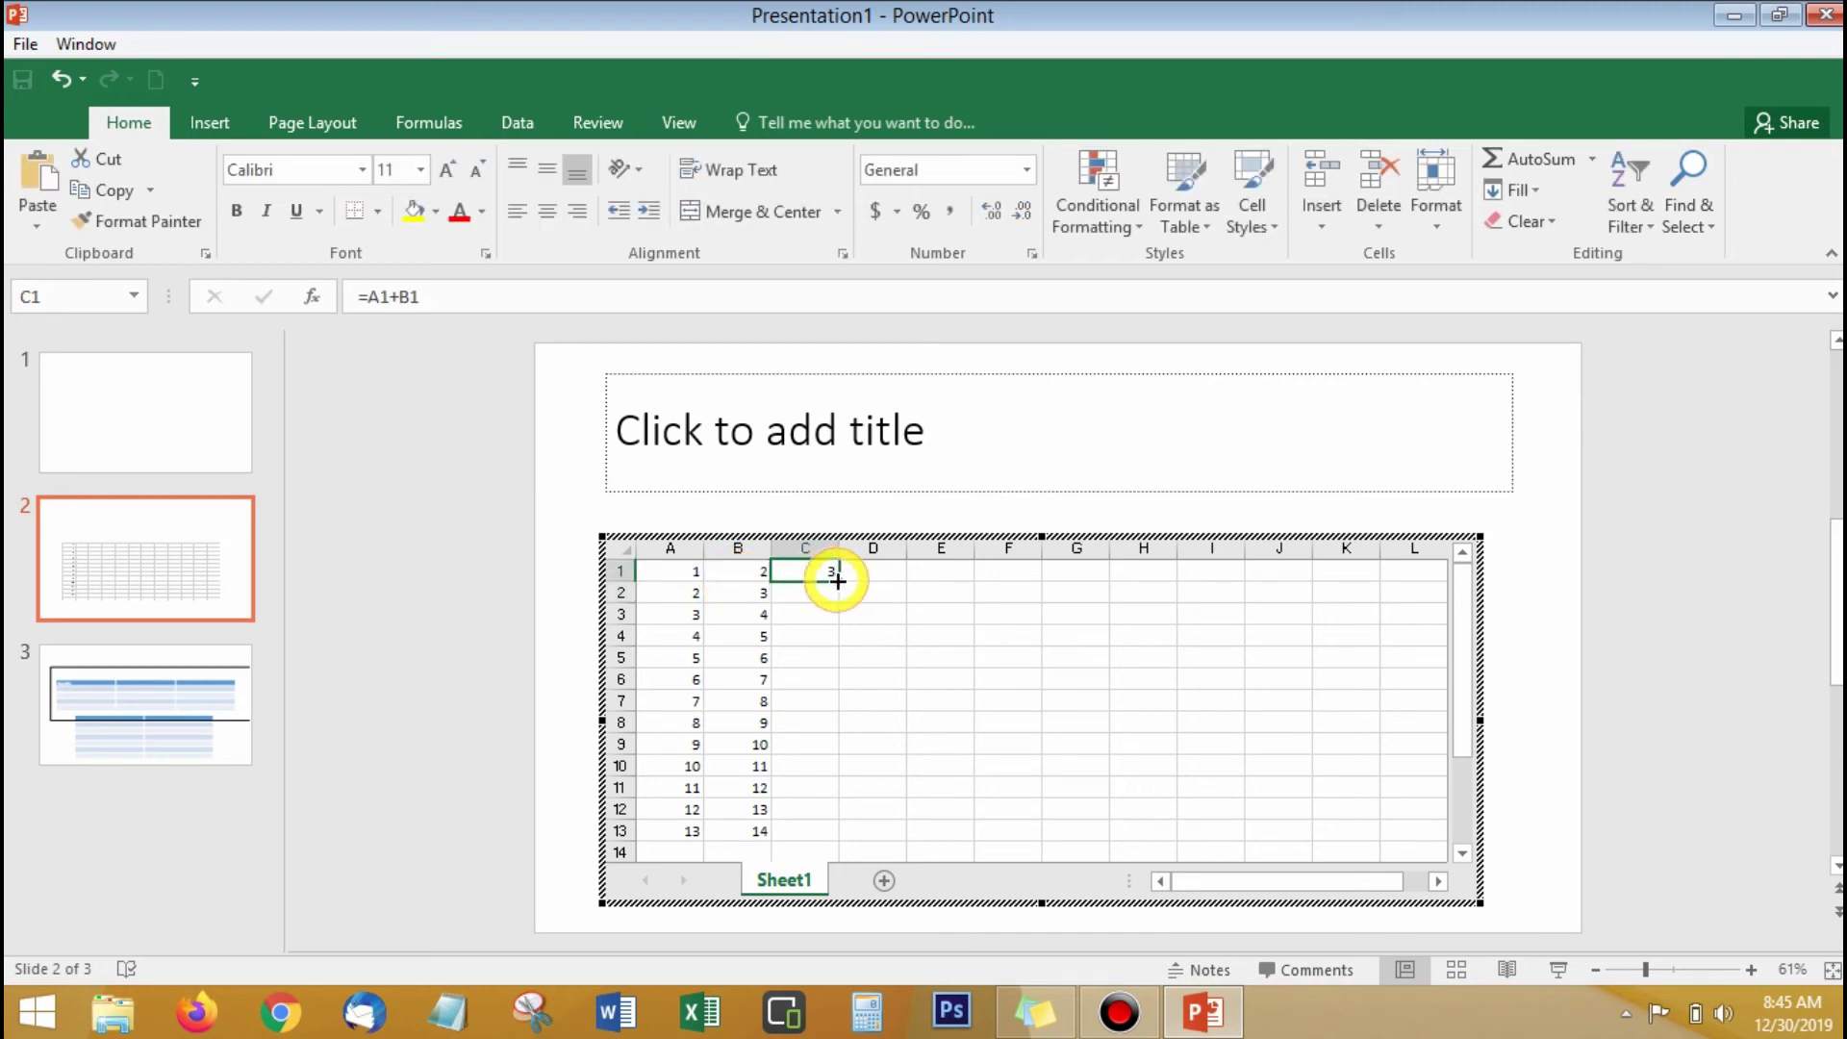
double_click(835, 579)
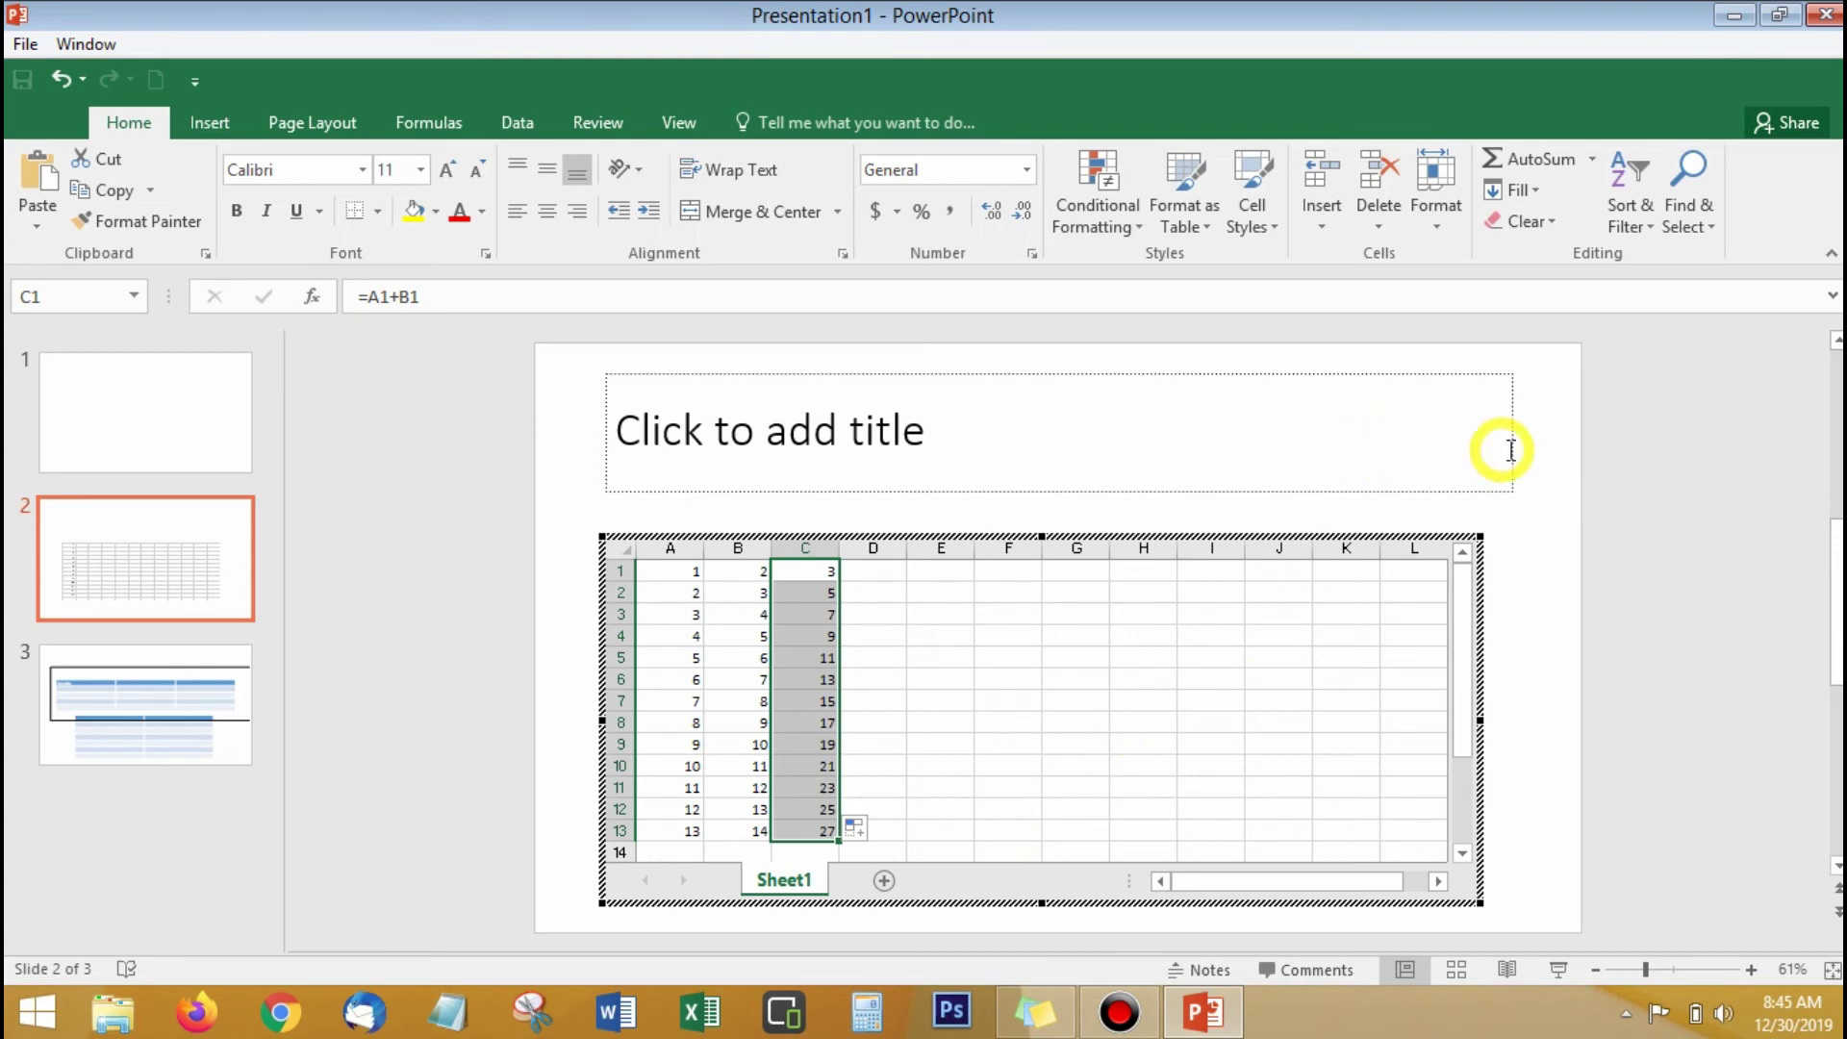
scroll(1492, 548, "up", 1)
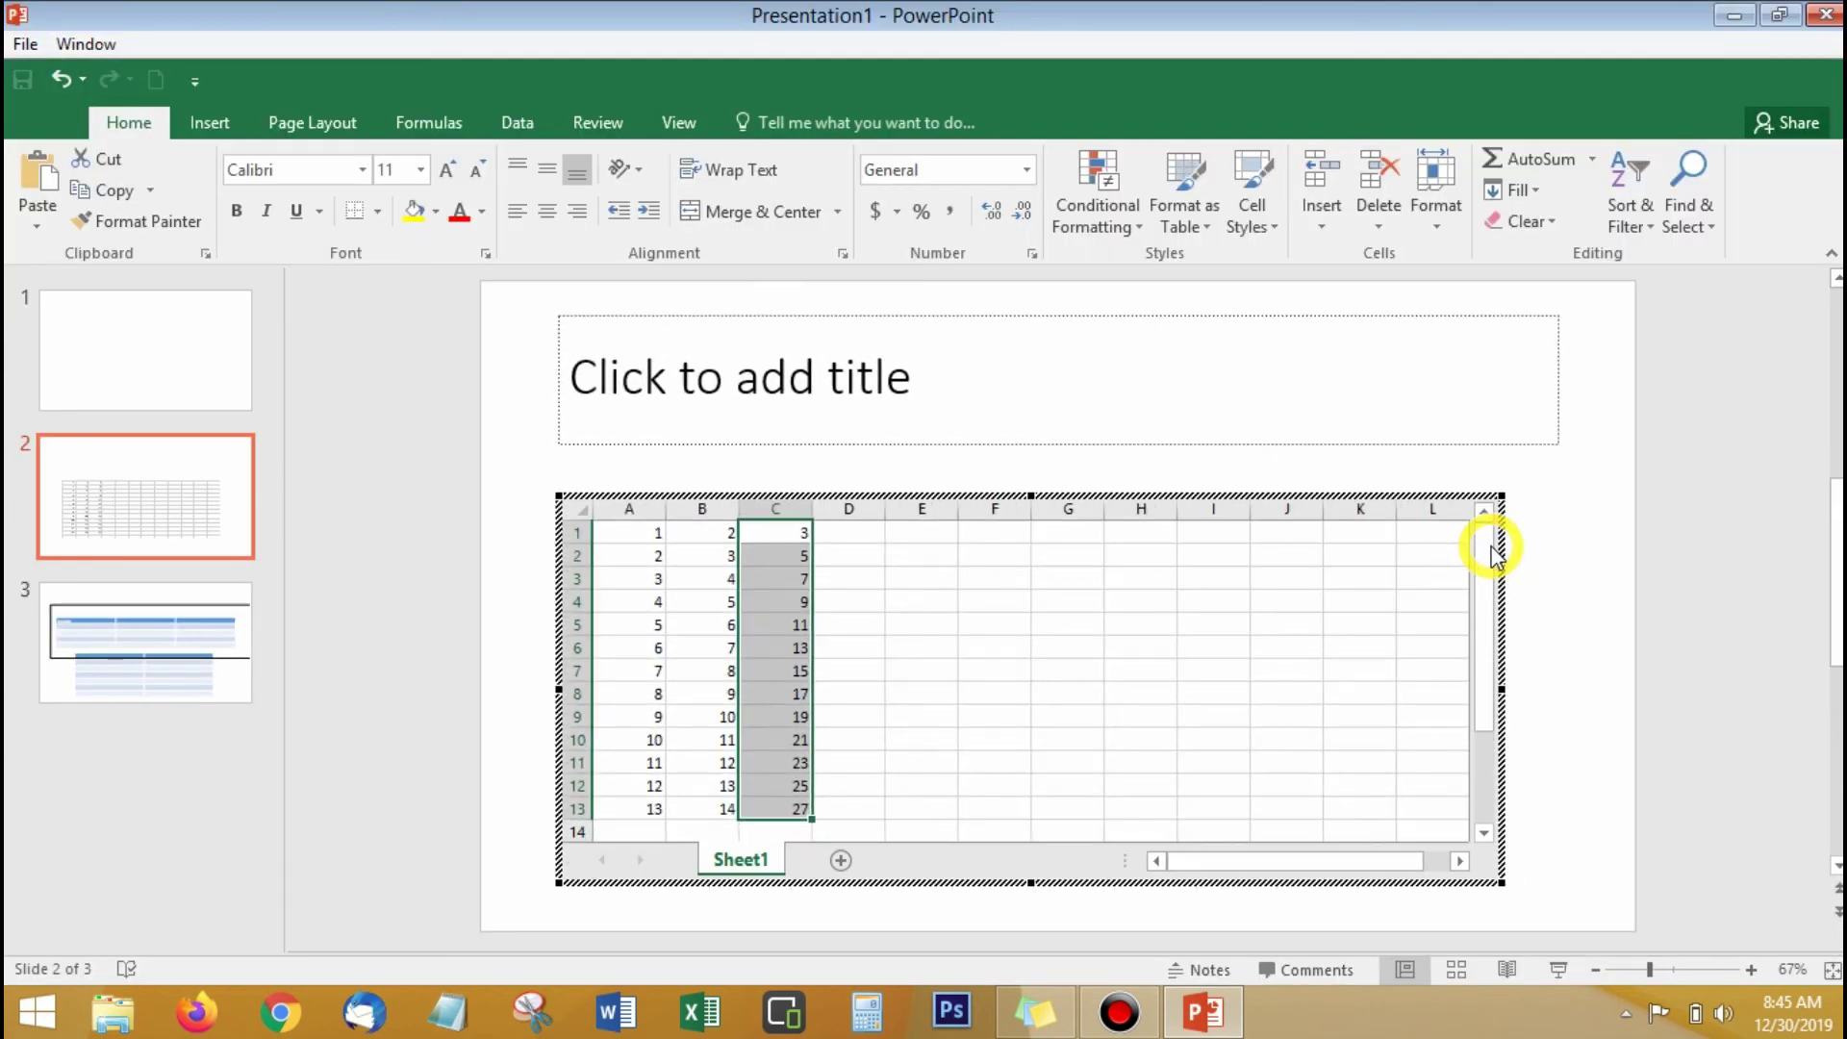
left_click(1534, 549)
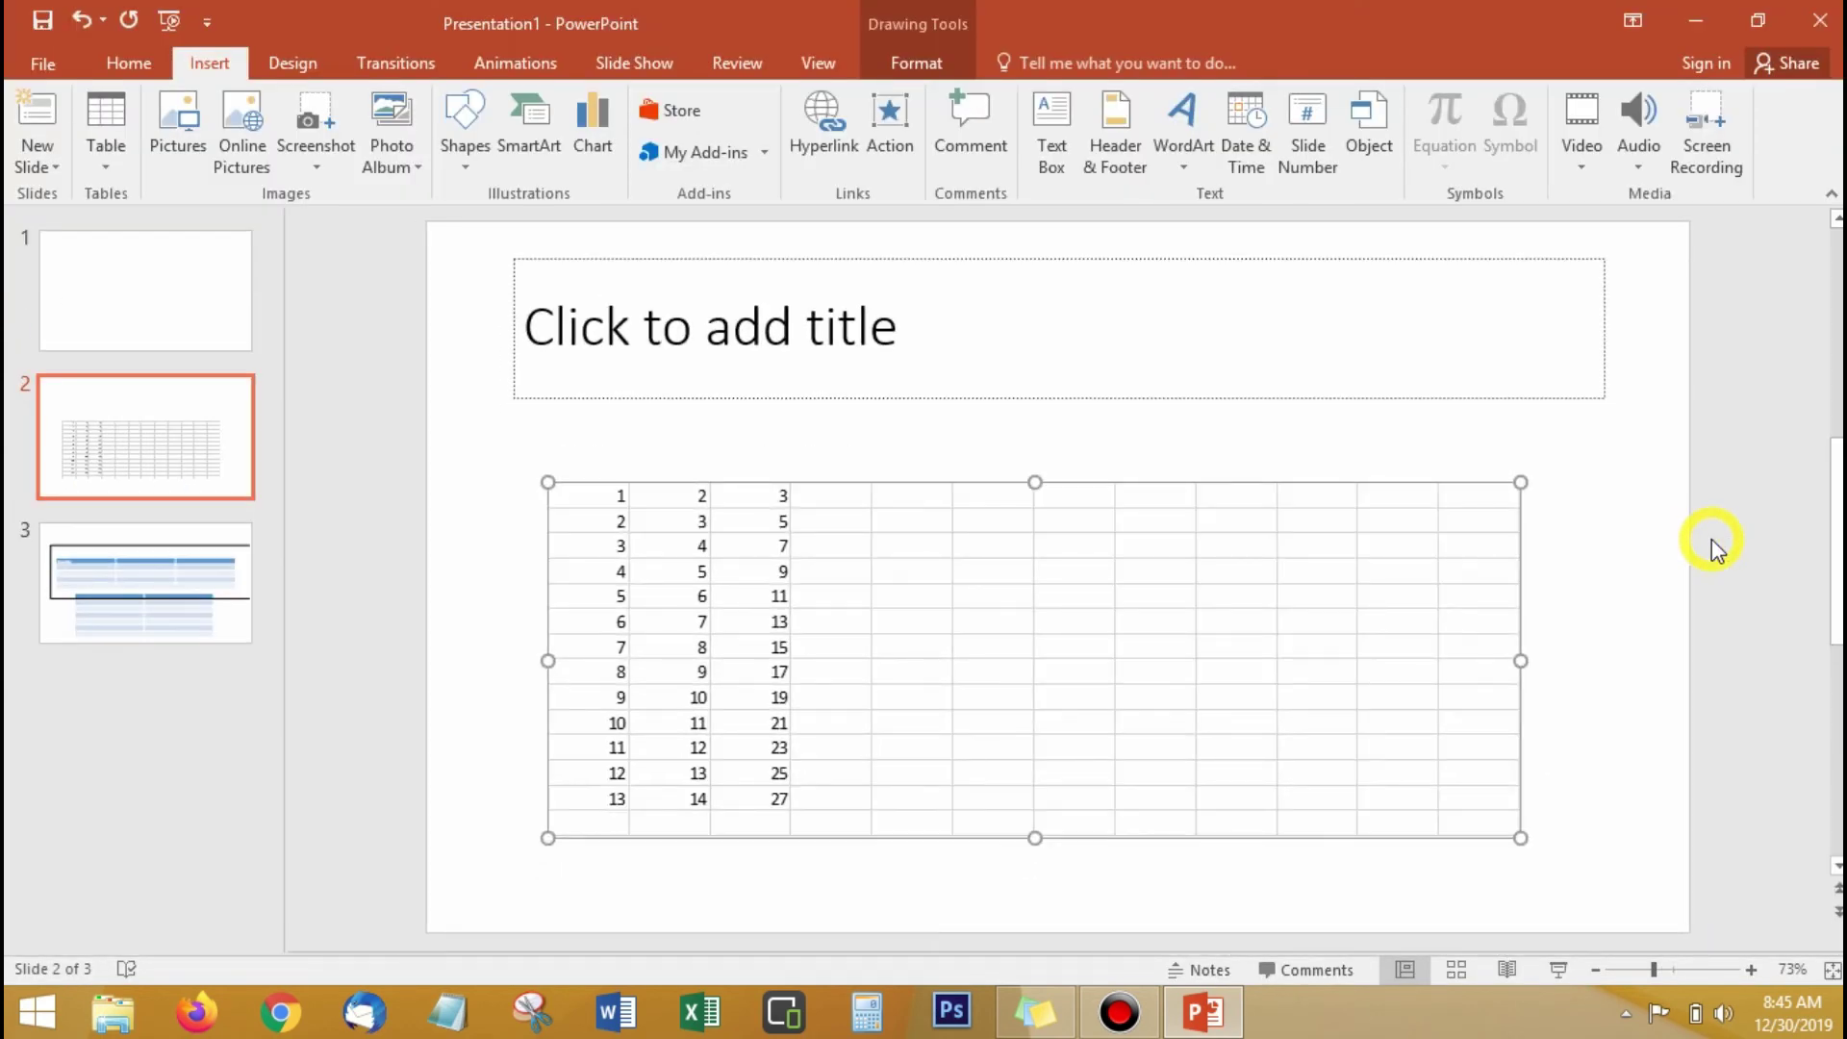